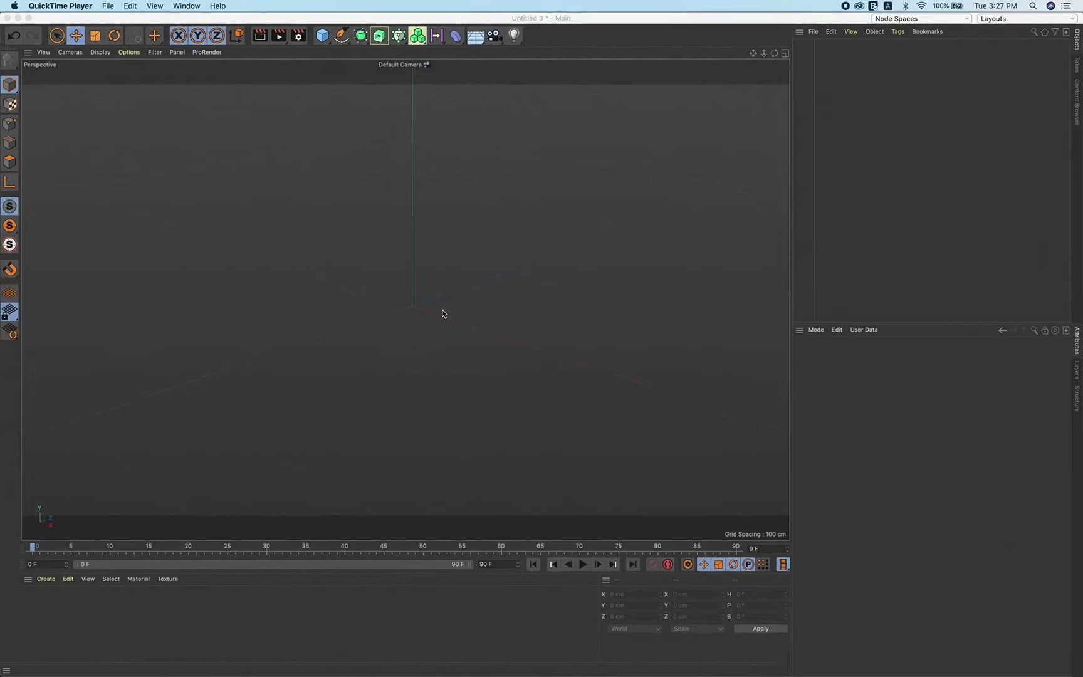
Add a Tube primitive with default 50 cm inner and 100 cm outer radius.
left_click_drag(327, 41, 534, 97)
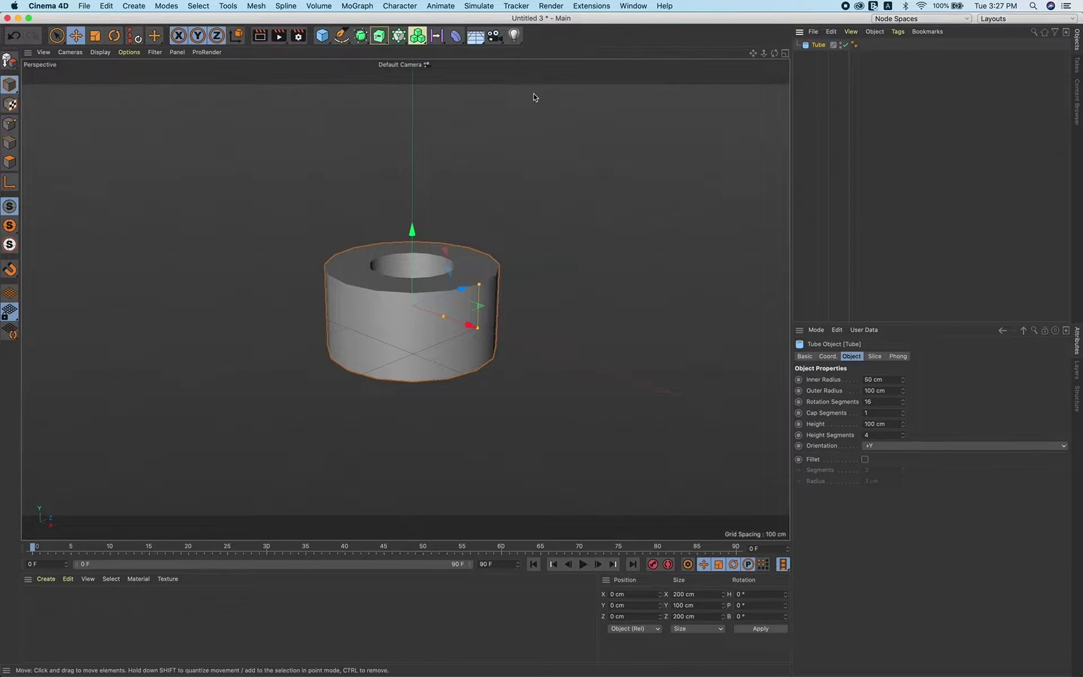
Give the tube a 130 cm outer radius, 125 cm inner radius and 90 rotation segments.
left_click(883, 390)
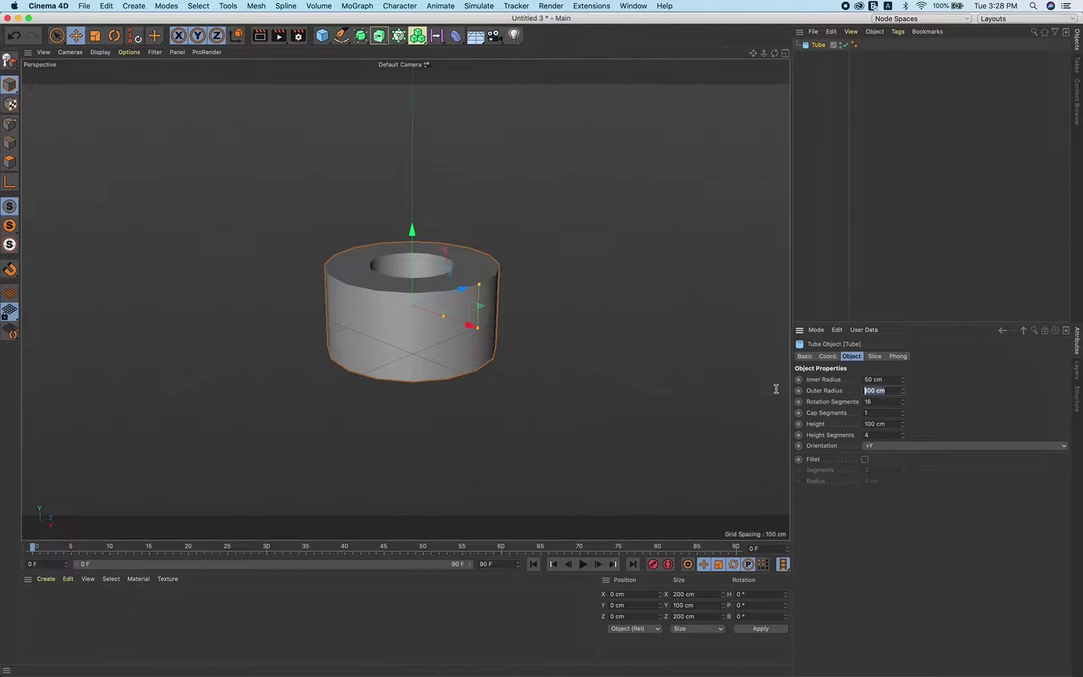
type("130")
key("Return")
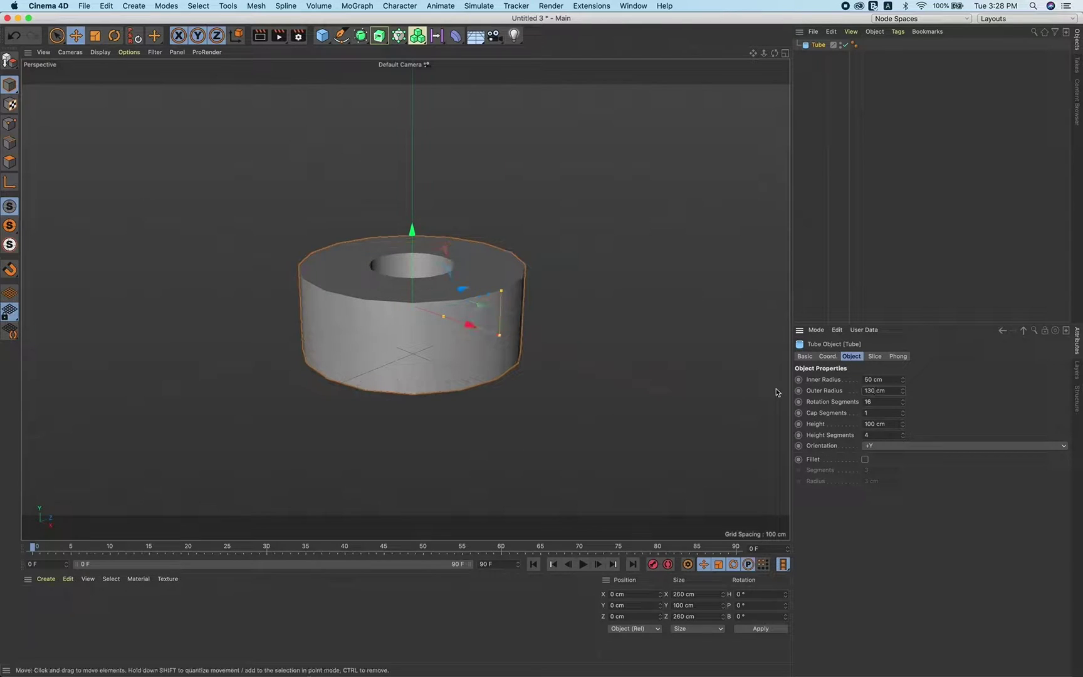
key("shift+Tab")
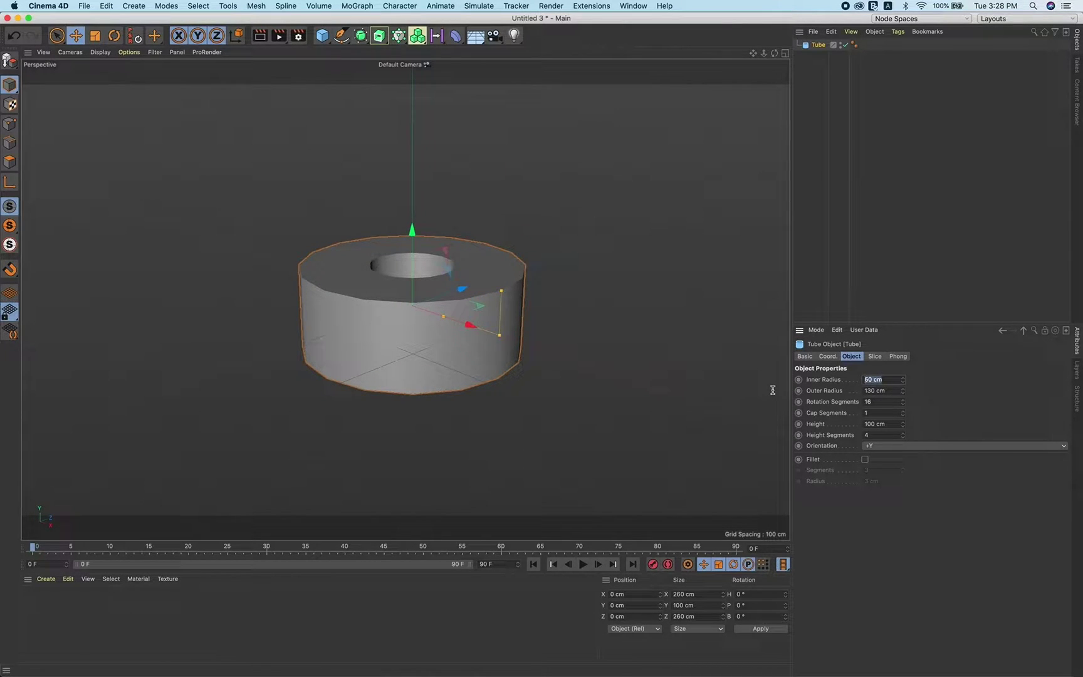
type("125")
key("Return")
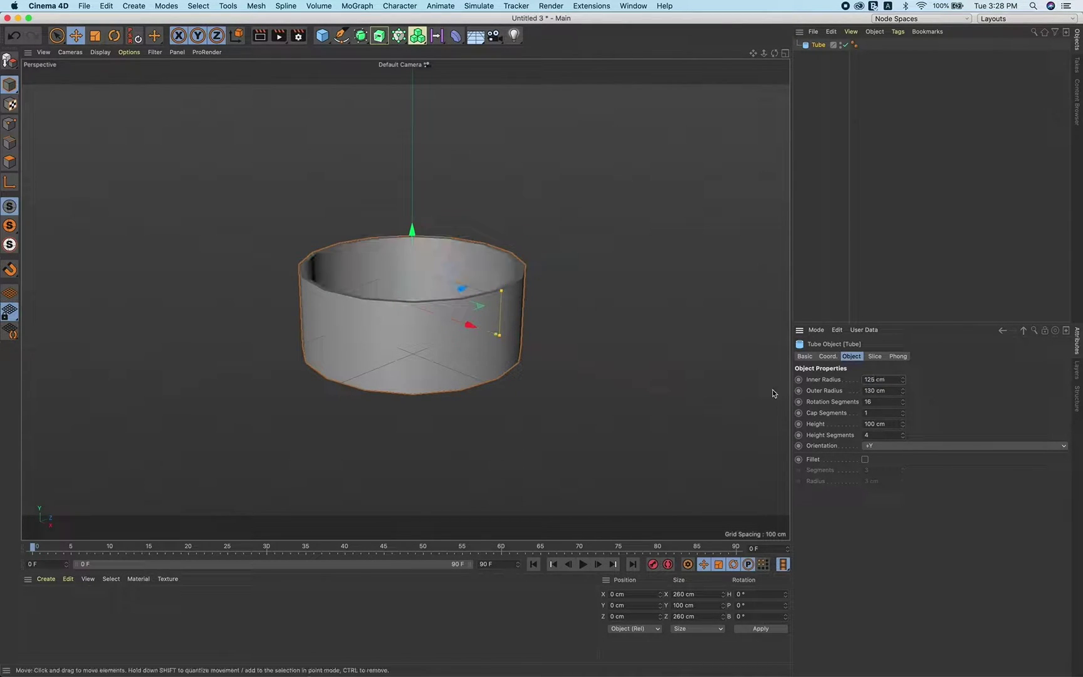
key("Tab")
key("Tab")
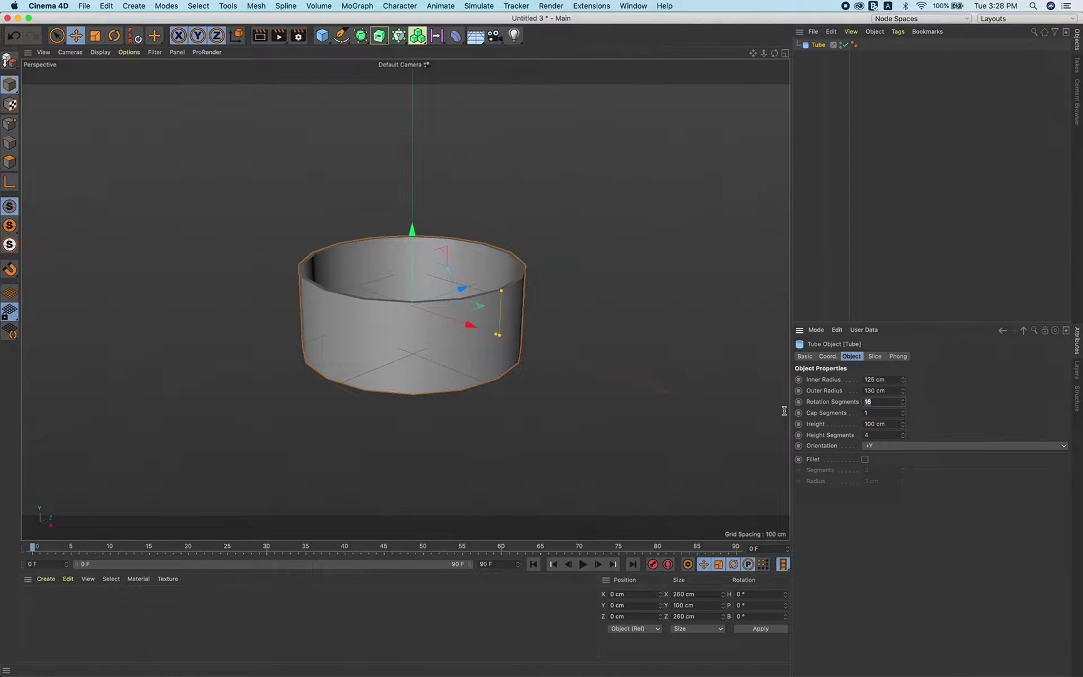
type("90")
key("Return")
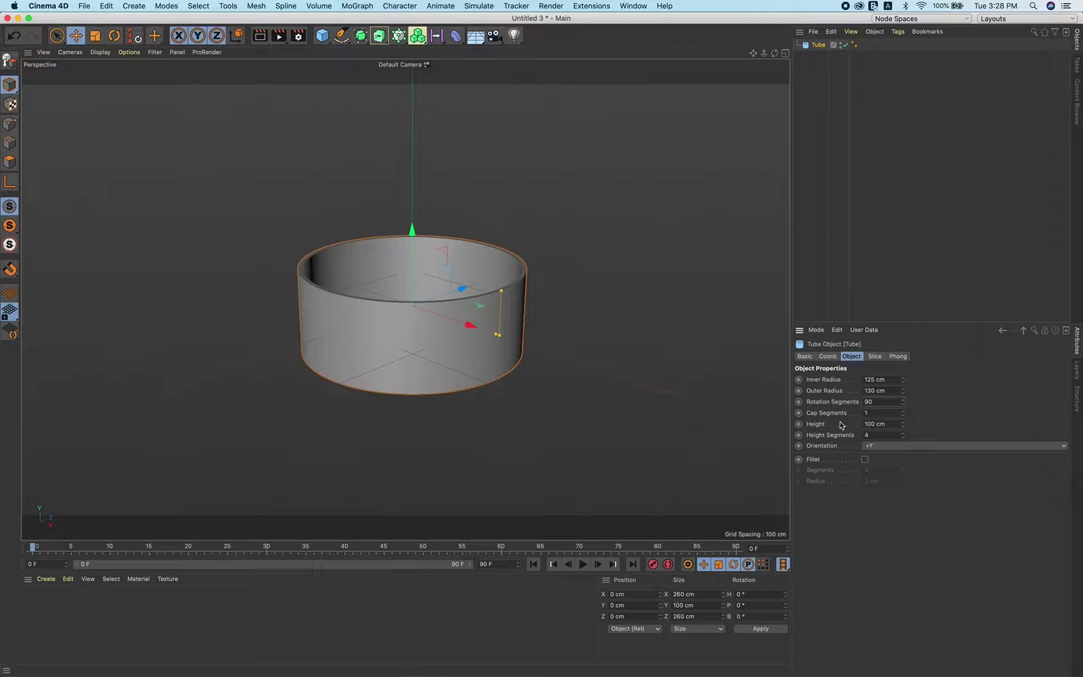
Set the tube height to 13 cm and enable a 1 cm fillet.
left_click(882, 424)
type("13")
key("Return")
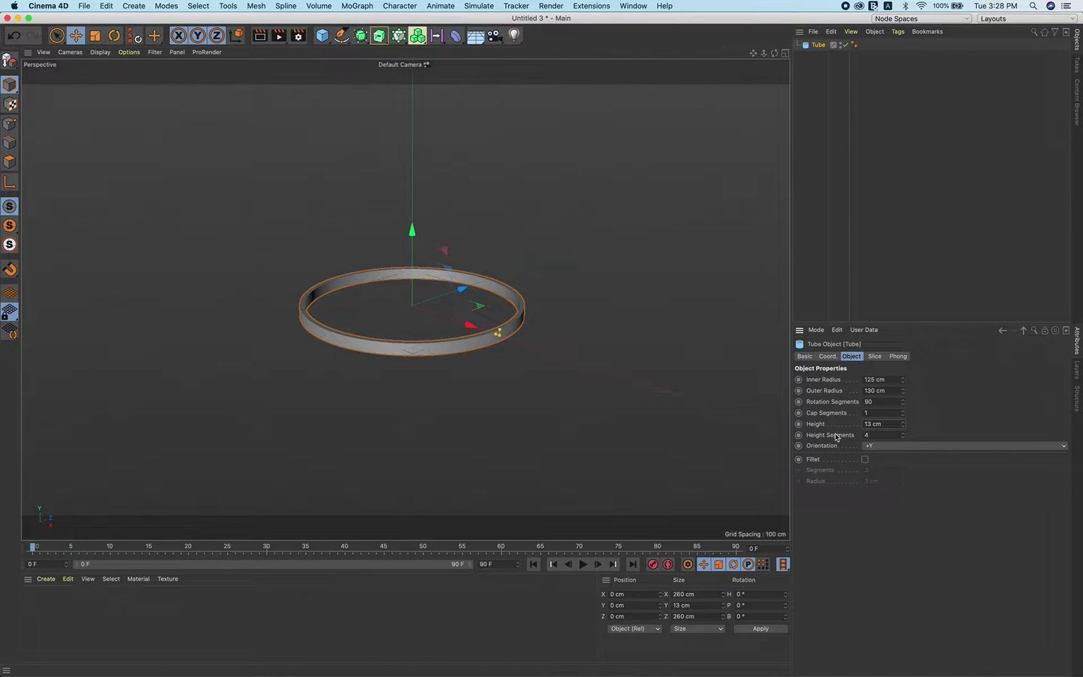
left_click(865, 460)
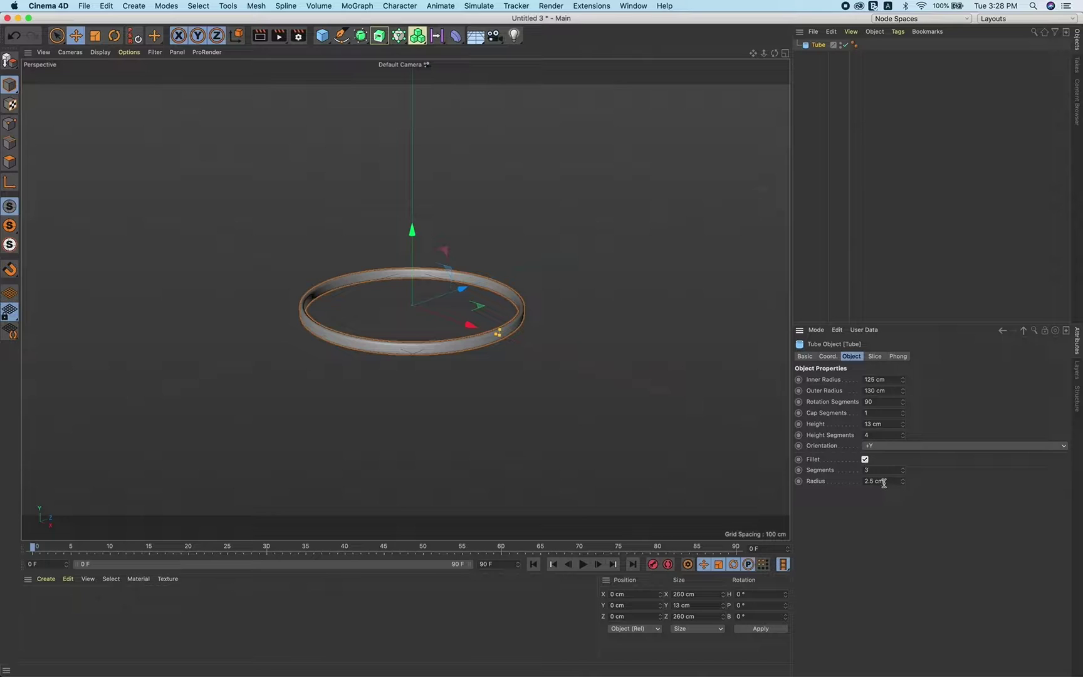
left_click_drag(882, 482, 823, 482)
type("1")
key("Return")
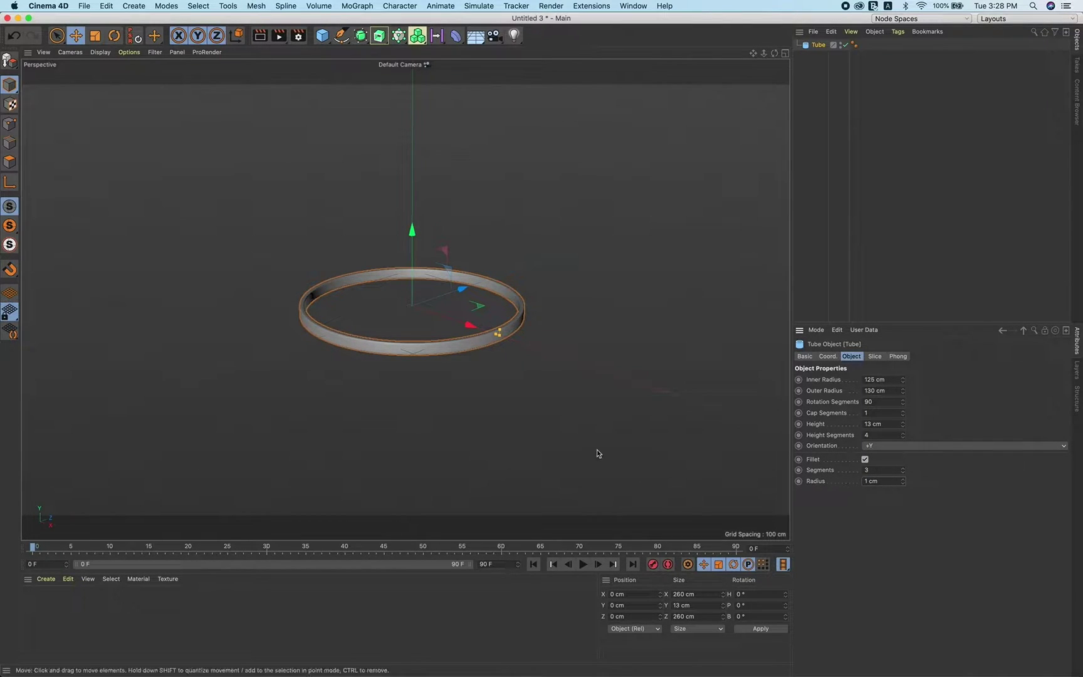
Add a second default Tube primitive to the scene.
mouse_move(454, 367)
left_mouse_down("alt")
mouse_move(496, 326)
mouse_move(465, 346)
left_mouse_up("alt")
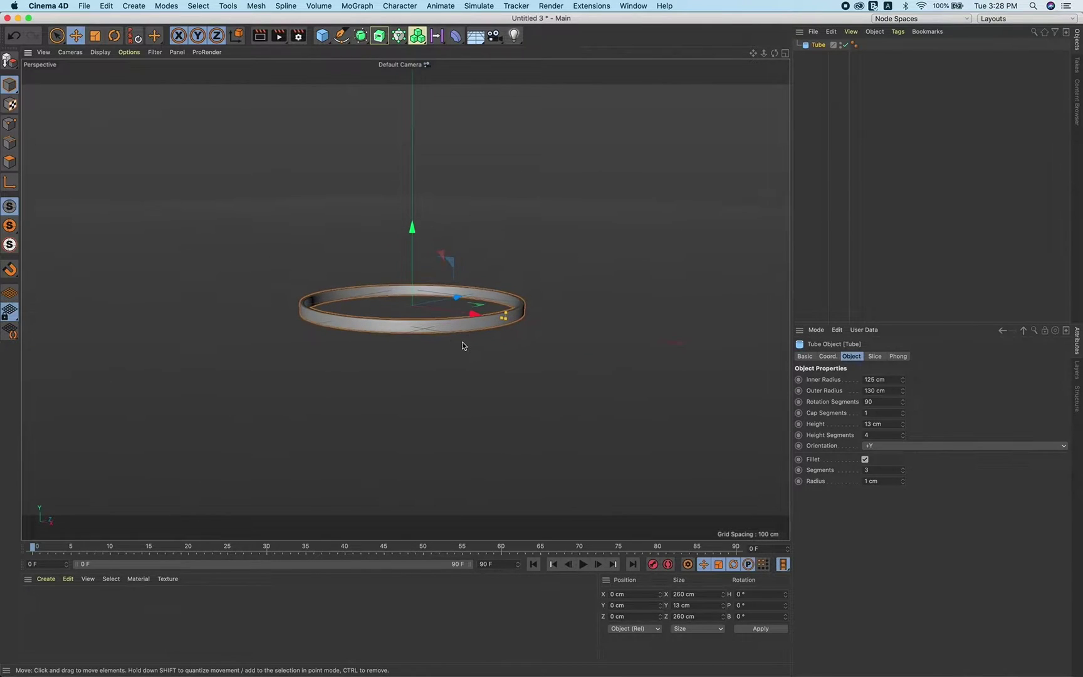
left_click_drag(496, 255, 339, 325, "alt")
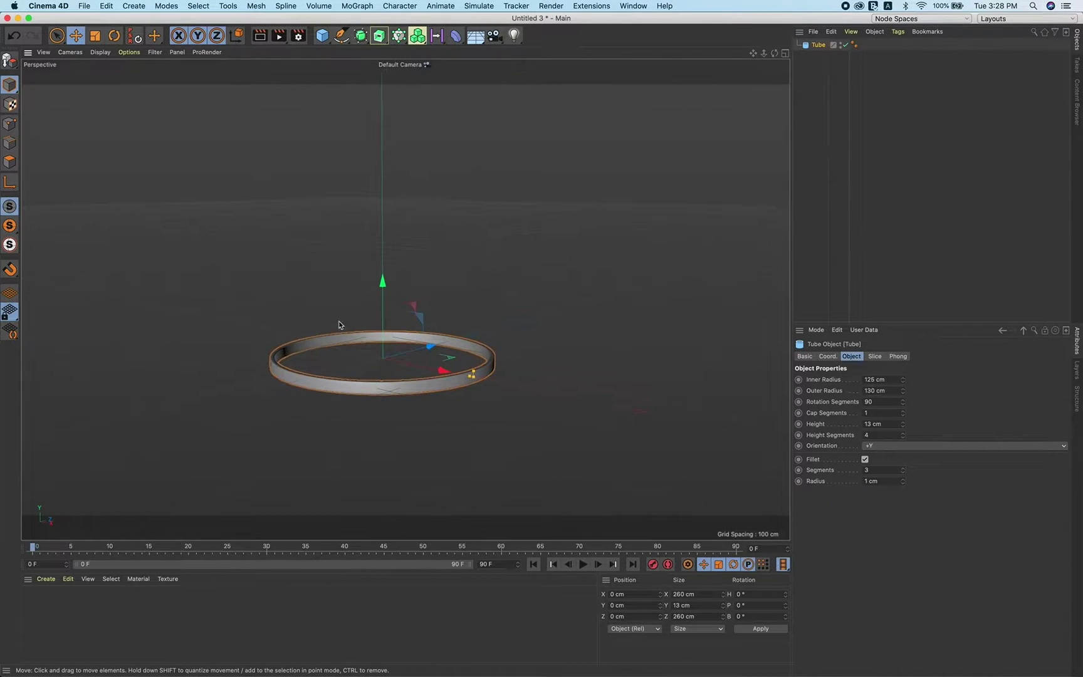
left_click_drag(322, 36, 536, 87)
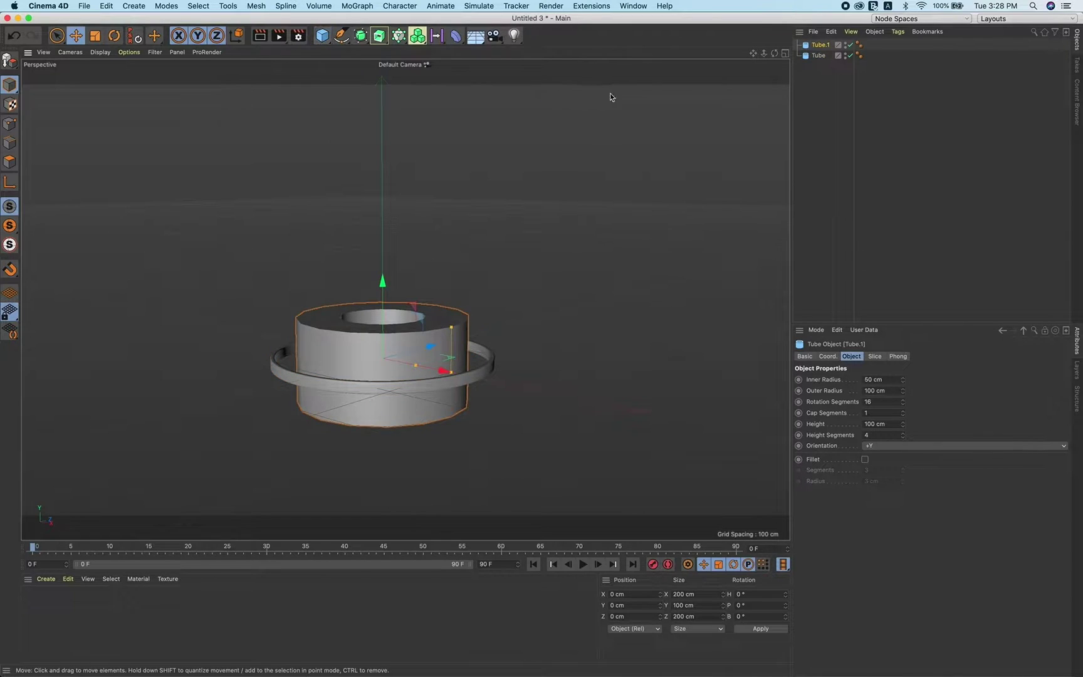
Give Tube.1 a 125 cm outer and inner radius, 90 rotation segments and 190 cm height.
double_click(880, 391)
type("125 cm")
key("Return")
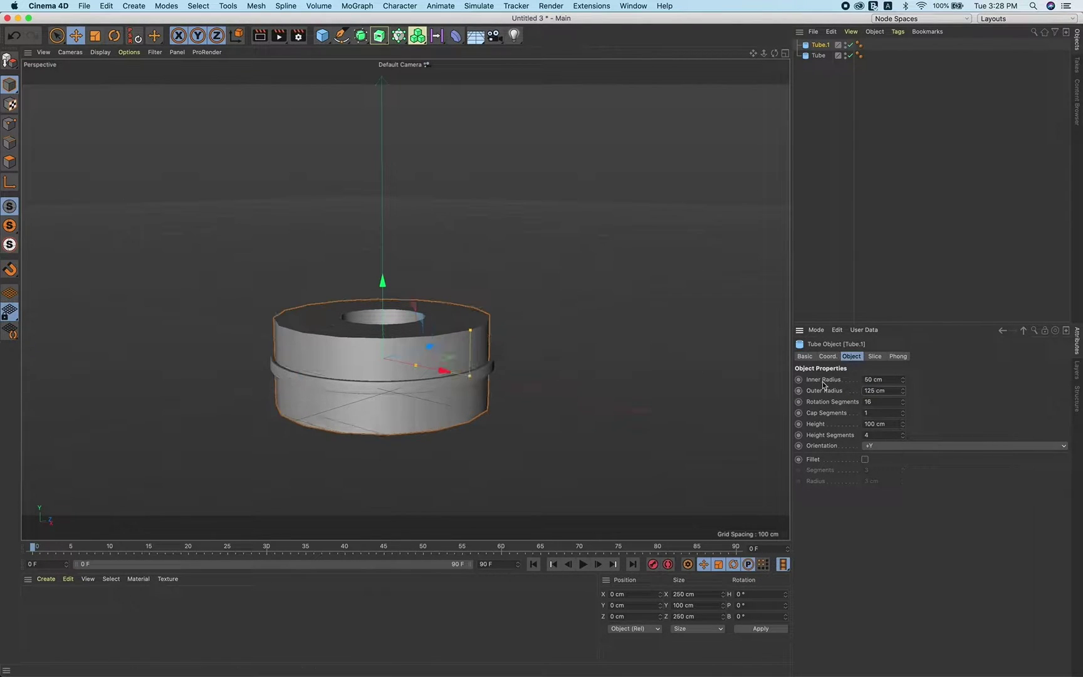
double_click(884, 379)
type("125")
key("Return")
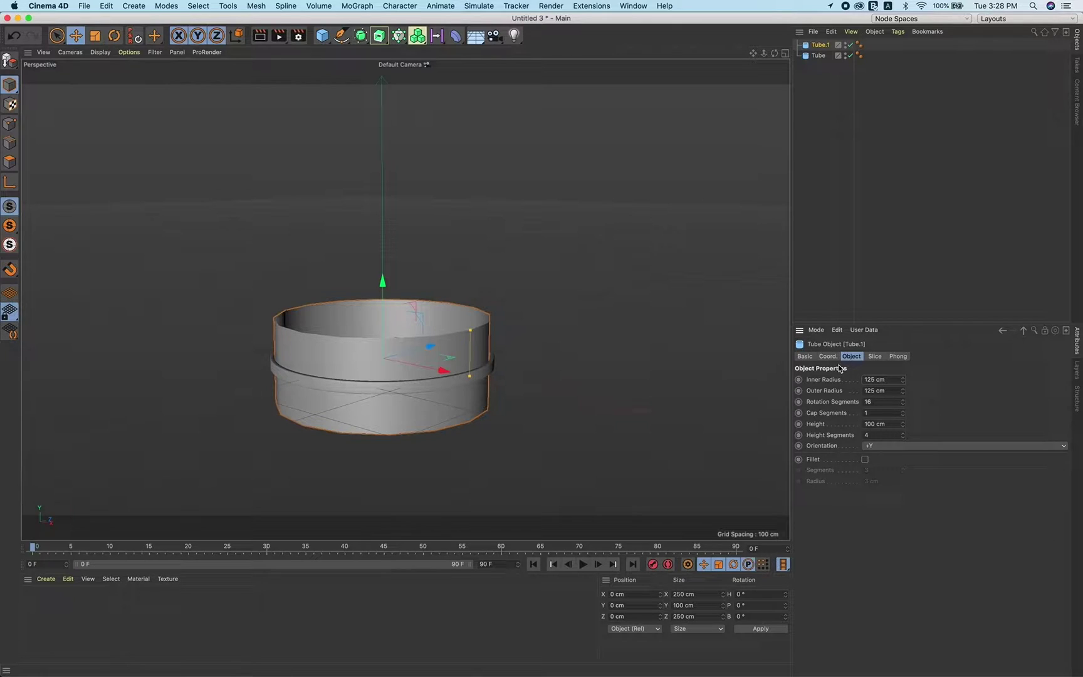
double_click(881, 402)
type("90")
key("Return")
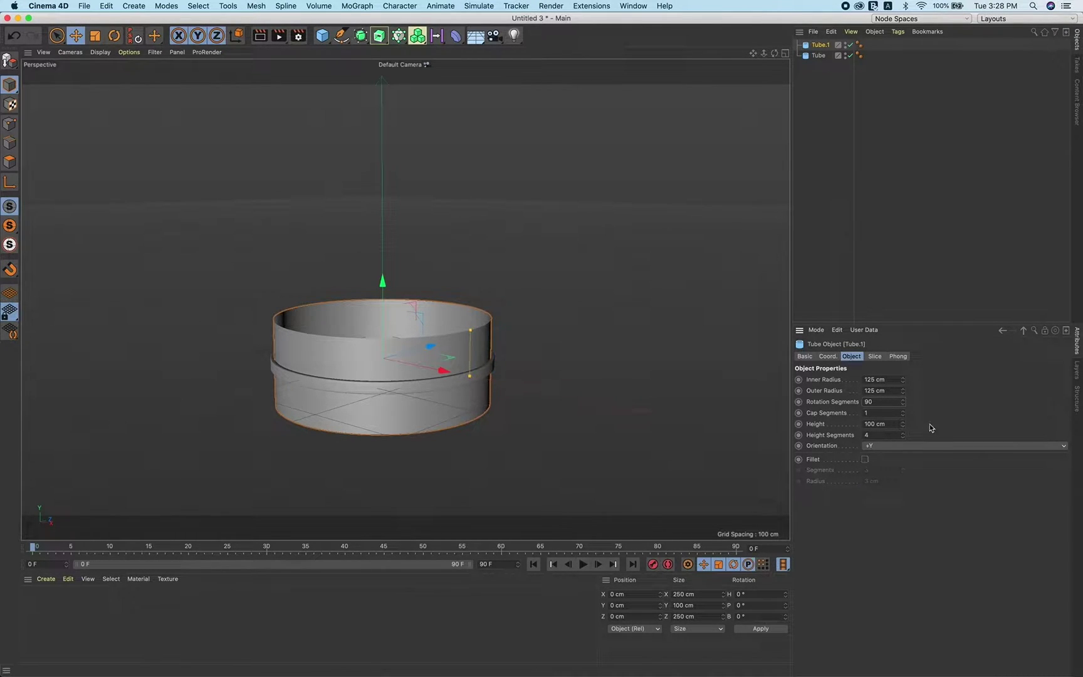
left_click(891, 425)
type("190")
key("Return")
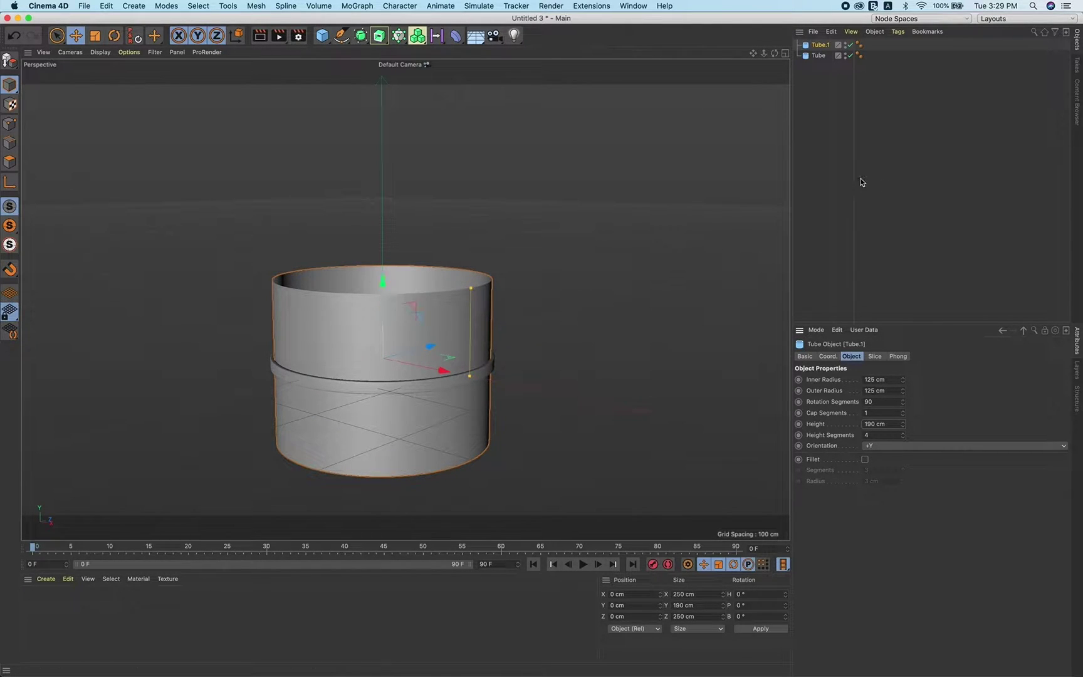
Lift Tube.1 onto the ring, then duplicate the ring as Tube.2 at Y 203.442 cm.
left_click(787, 57)
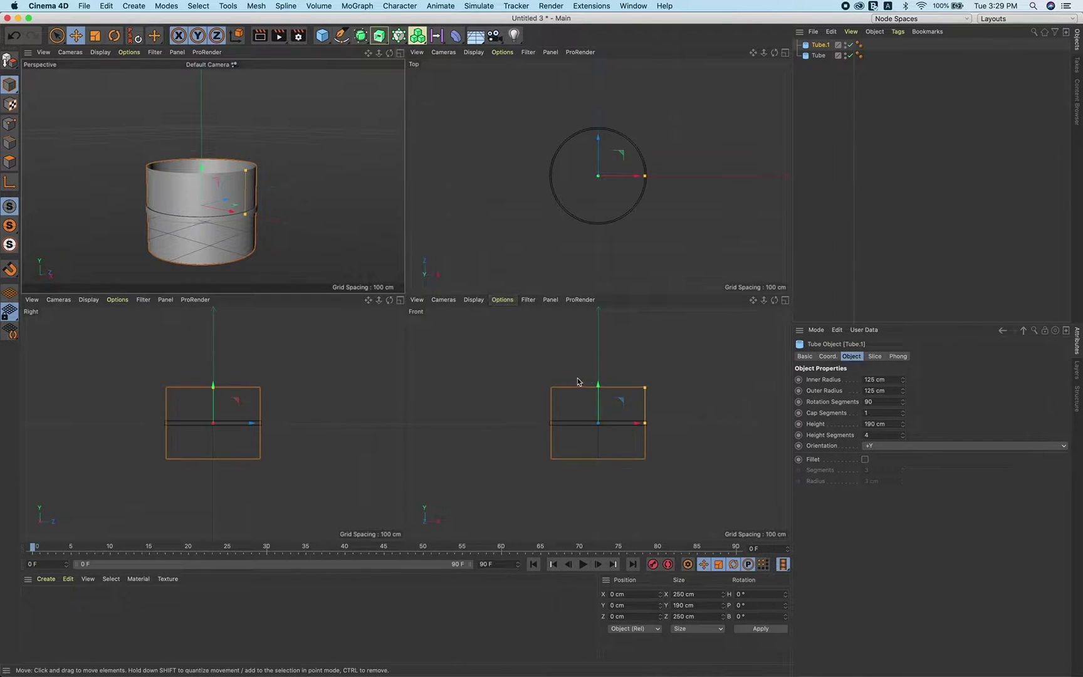
left_click_drag(598, 399, 601, 362)
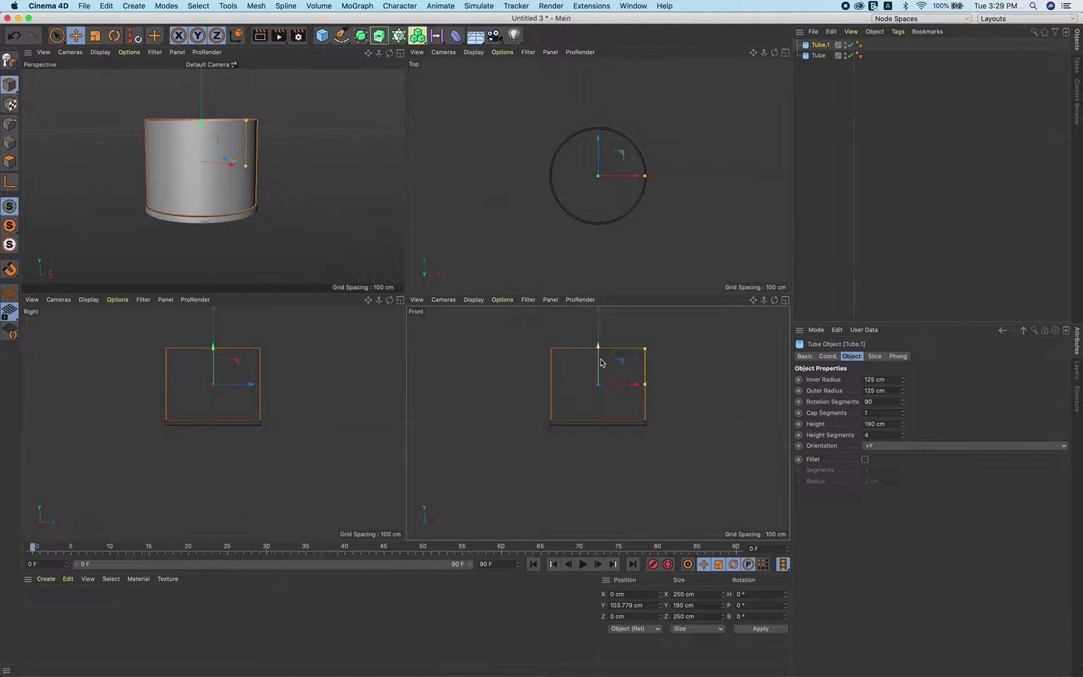
left_click(819, 56)
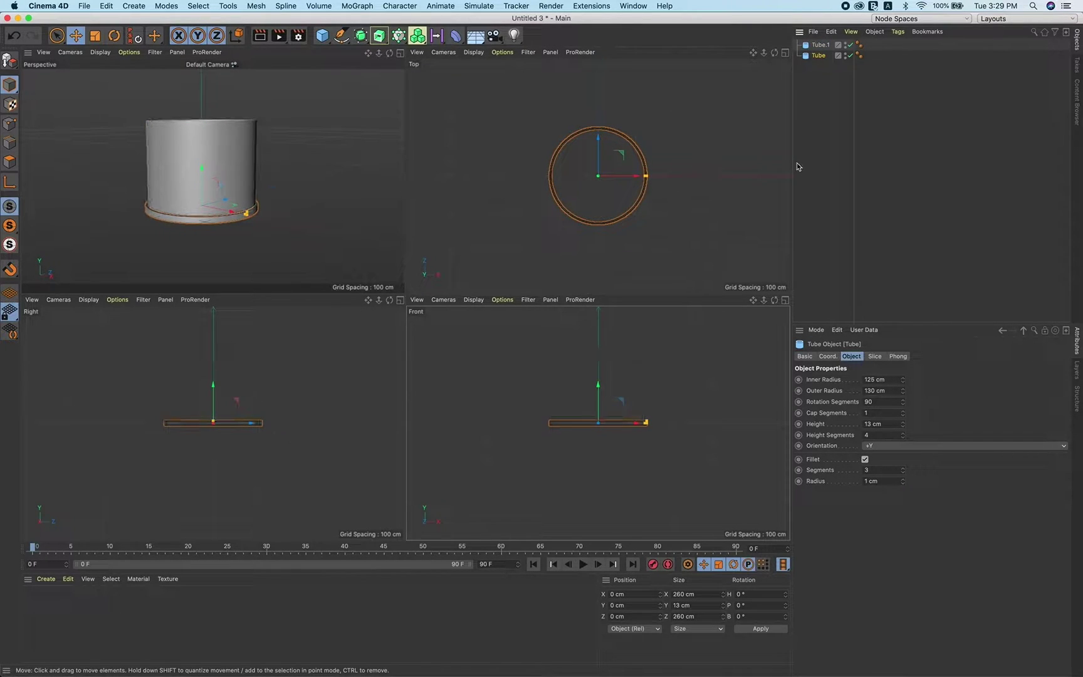
left_click_drag(819, 56, 817, 68, "ctrl")
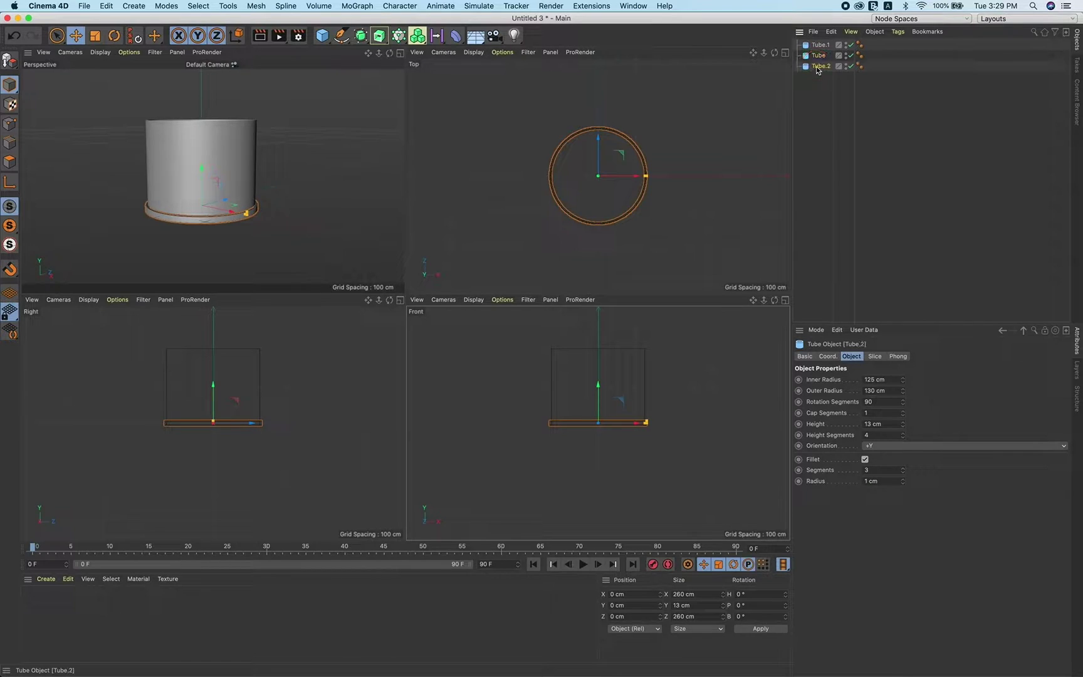
left_click_drag(597, 395, 611, 318)
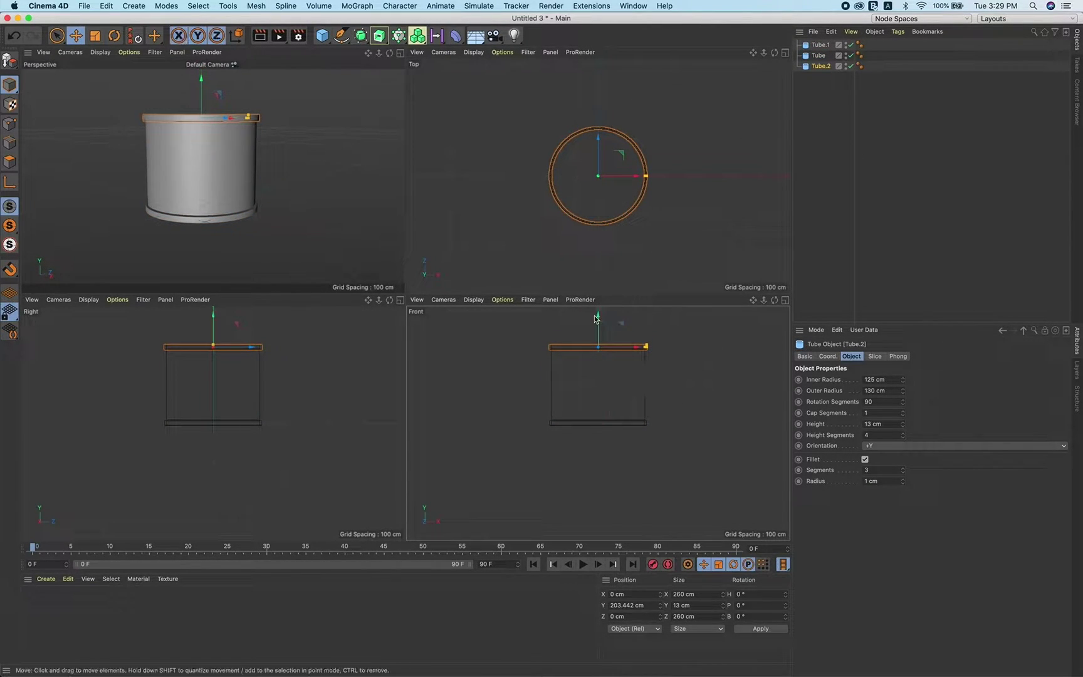
key("F1")
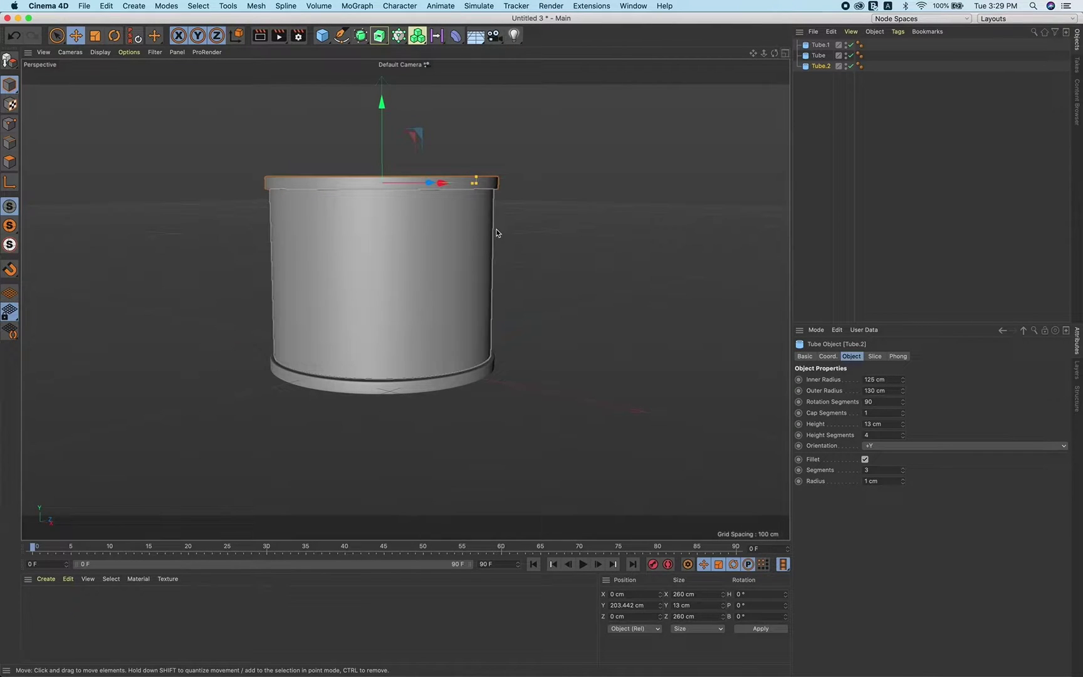
left_click_drag(539, 224, 376, 254, "alt")
Group Tube, Tube.1 and Tube.2 under a Null and hide that group in the viewport.
left_click(812, 88)
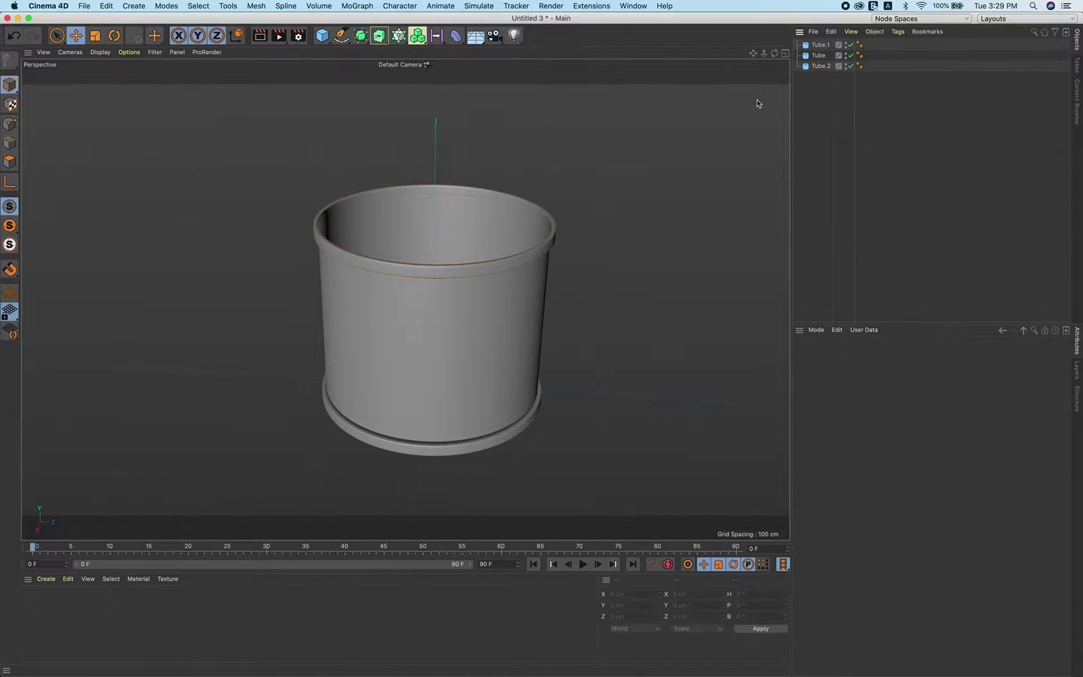
left_click_drag(811, 72, 818, 30)
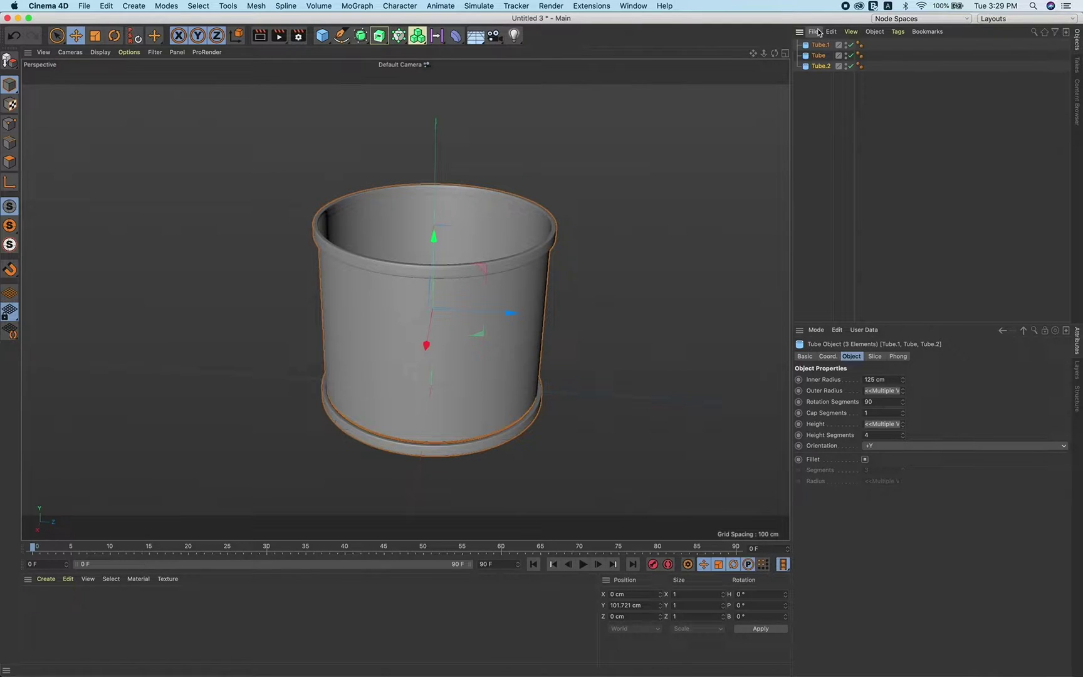
key("alt+g")
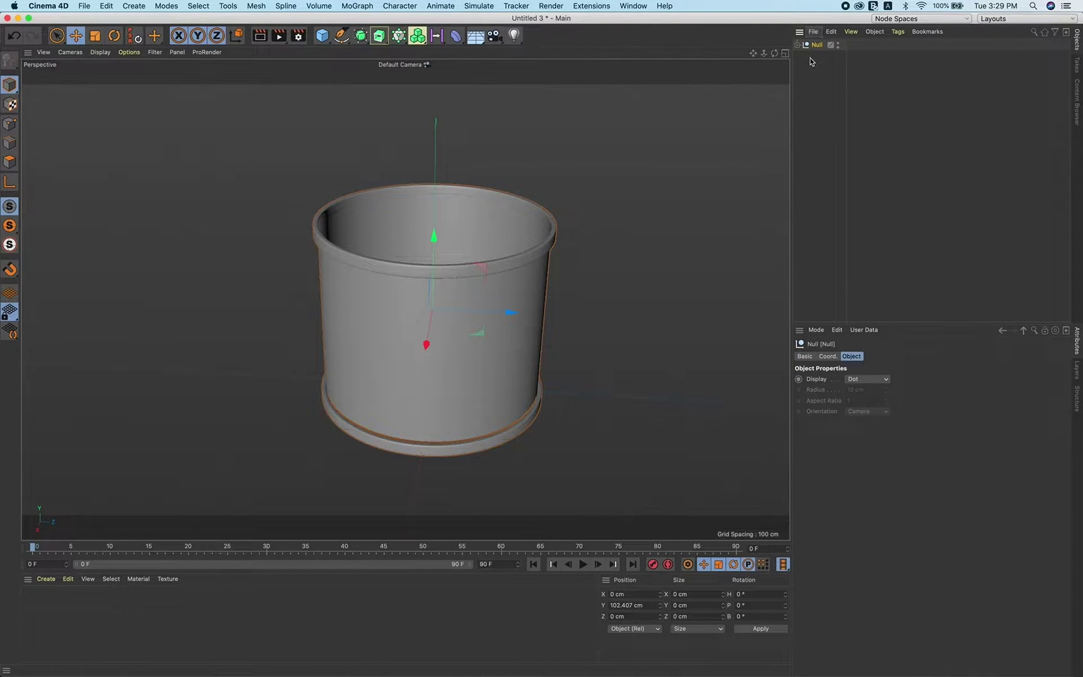
left_click_drag(529, 181, 530, 186, "alt")
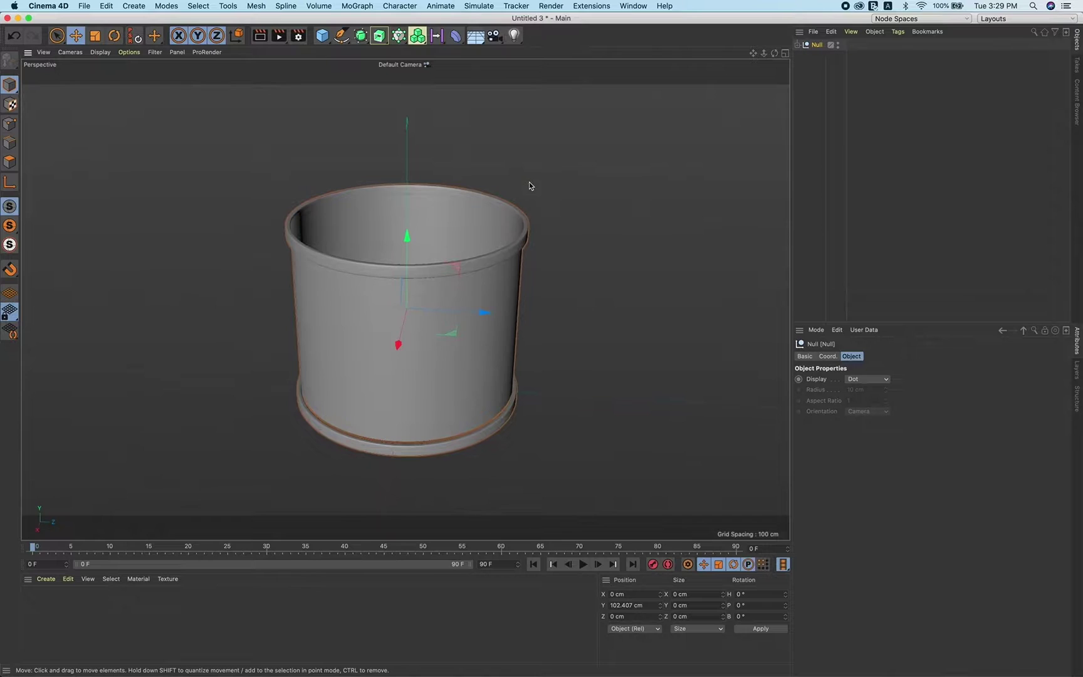
double_click(838, 44)
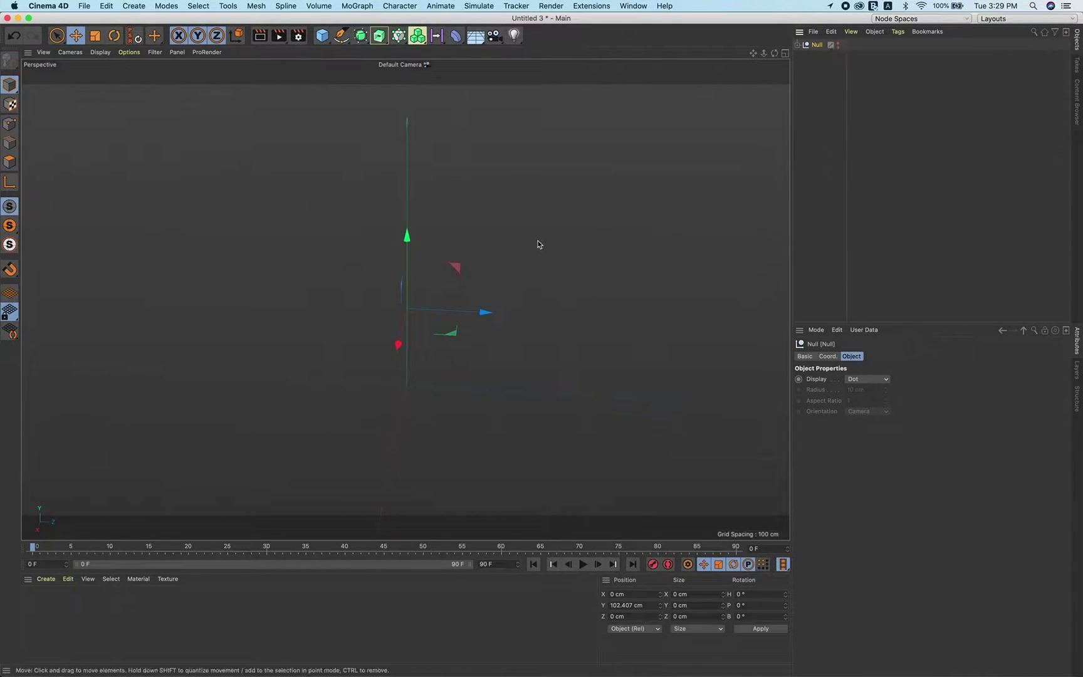
left_click(807, 205)
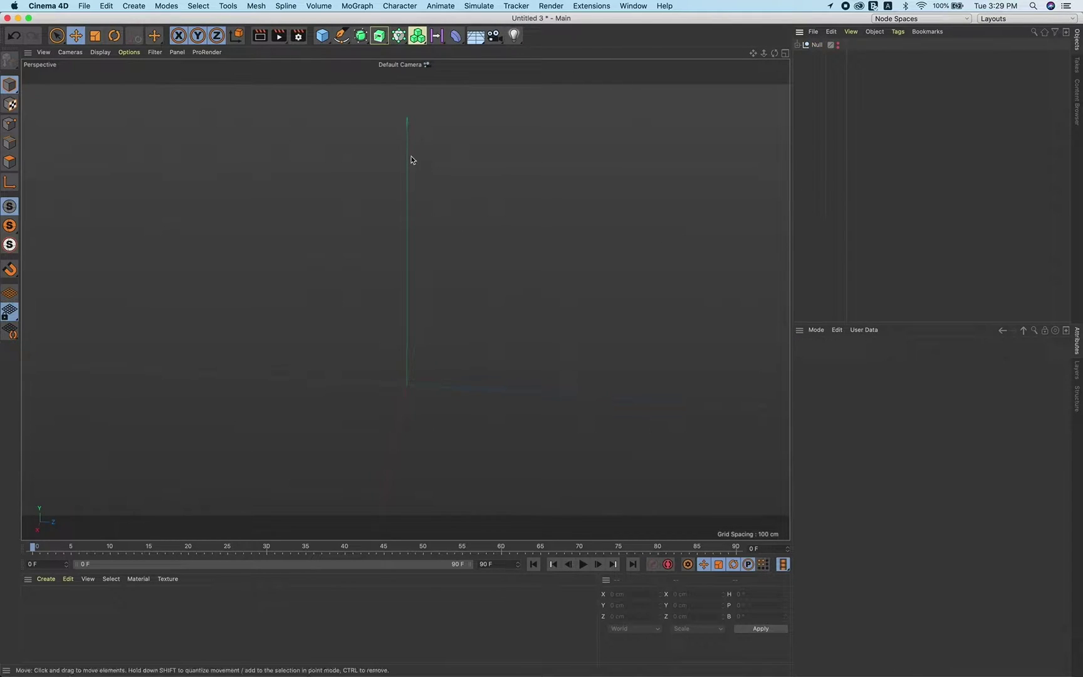
Add a Helix spline and lay it flat on the XZ plane.
left_click(341, 39)
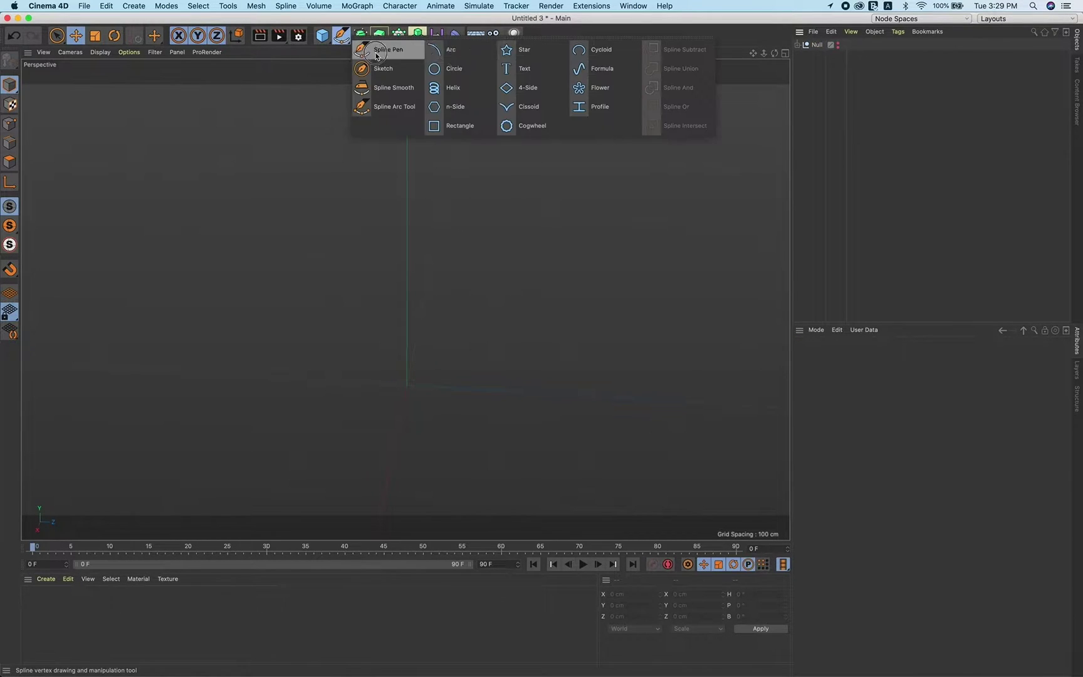
left_click(460, 86)
left_click_drag(511, 273, 484, 415, "alt")
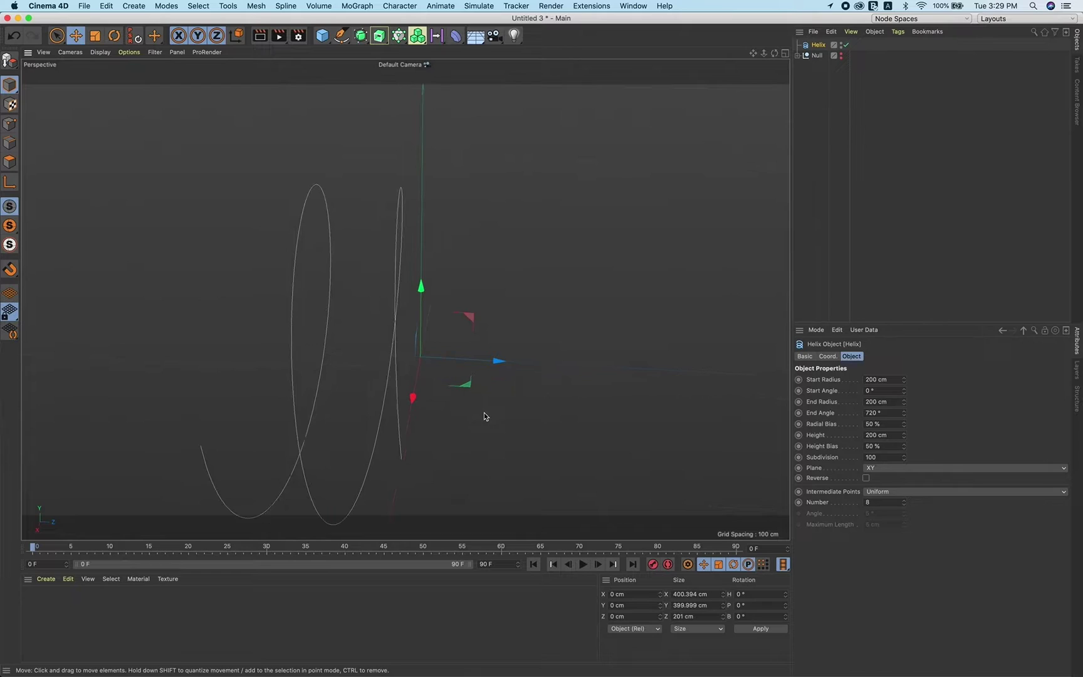
left_click(903, 470)
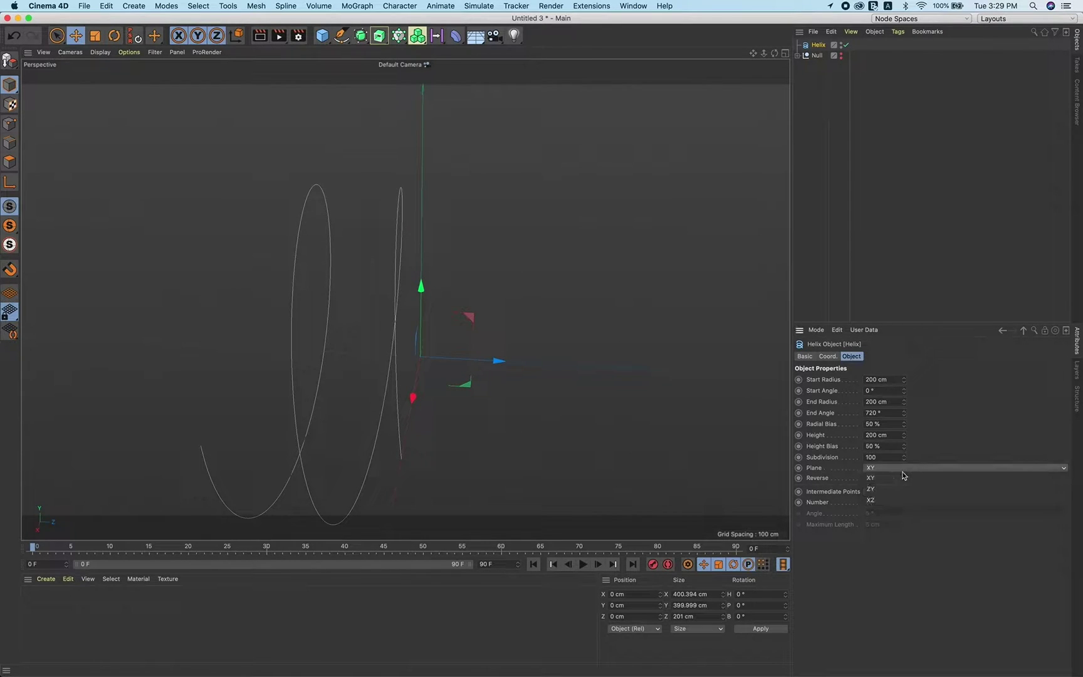
left_click(887, 500)
scroll(578, 358, "down", 2)
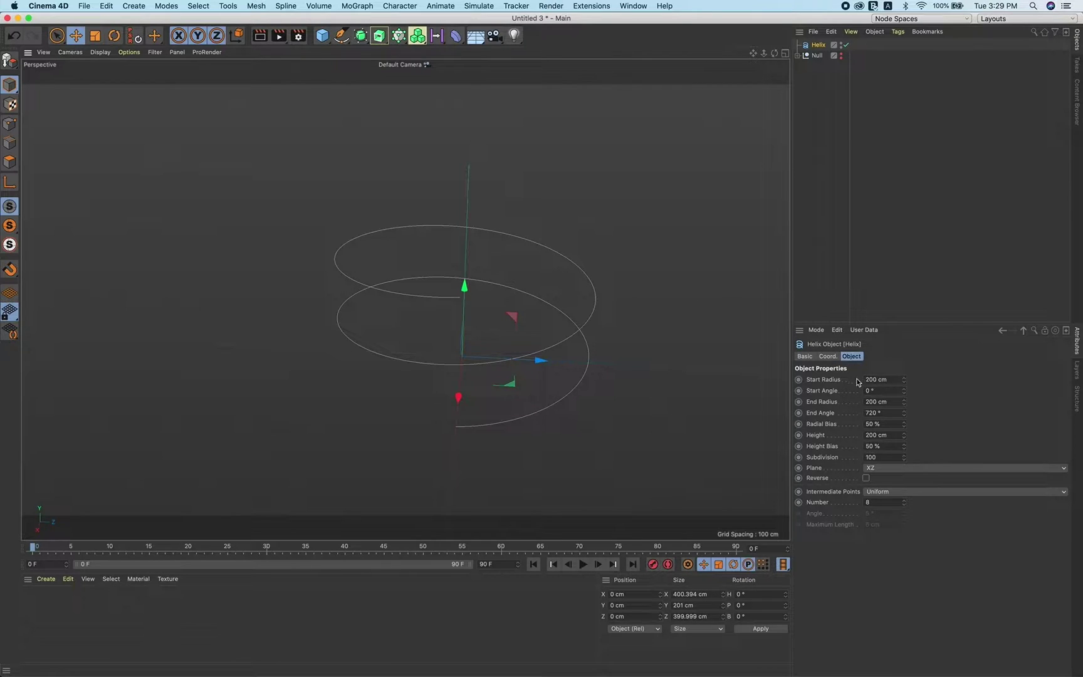
Set the helix start and end radius to 65 cm.
left_click(880, 380)
type("65")
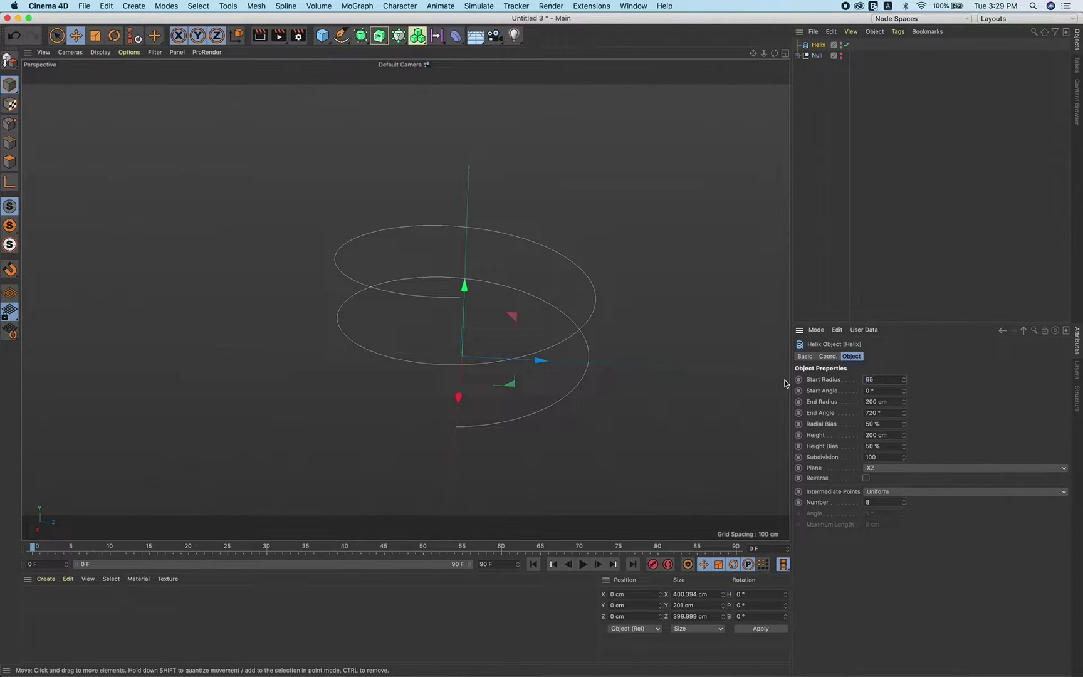
key("Return")
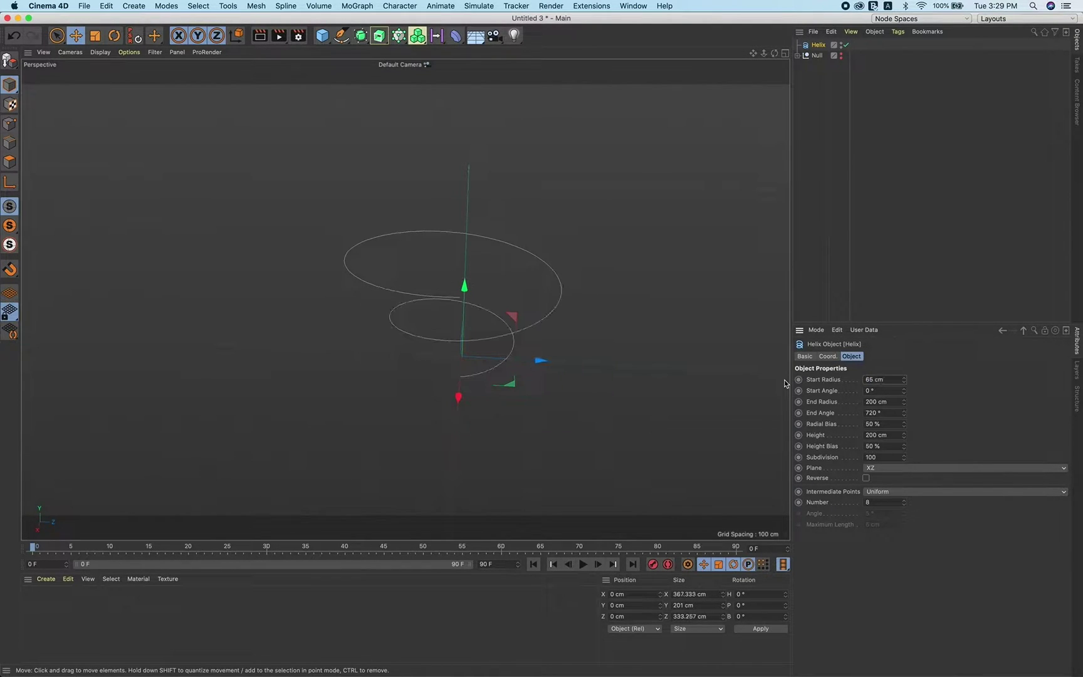
left_click(895, 402)
type("65")
key("Return")
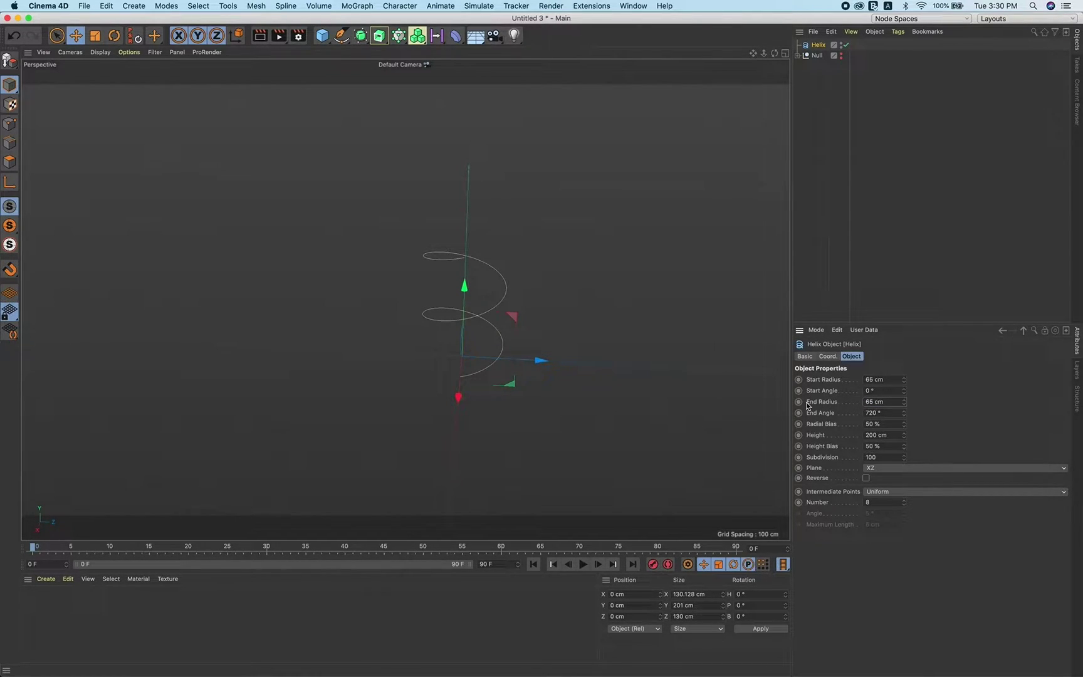
Give the helix a 360° end angle and a 180 cm height.
left_click(884, 414)
type("46")
key("Return")
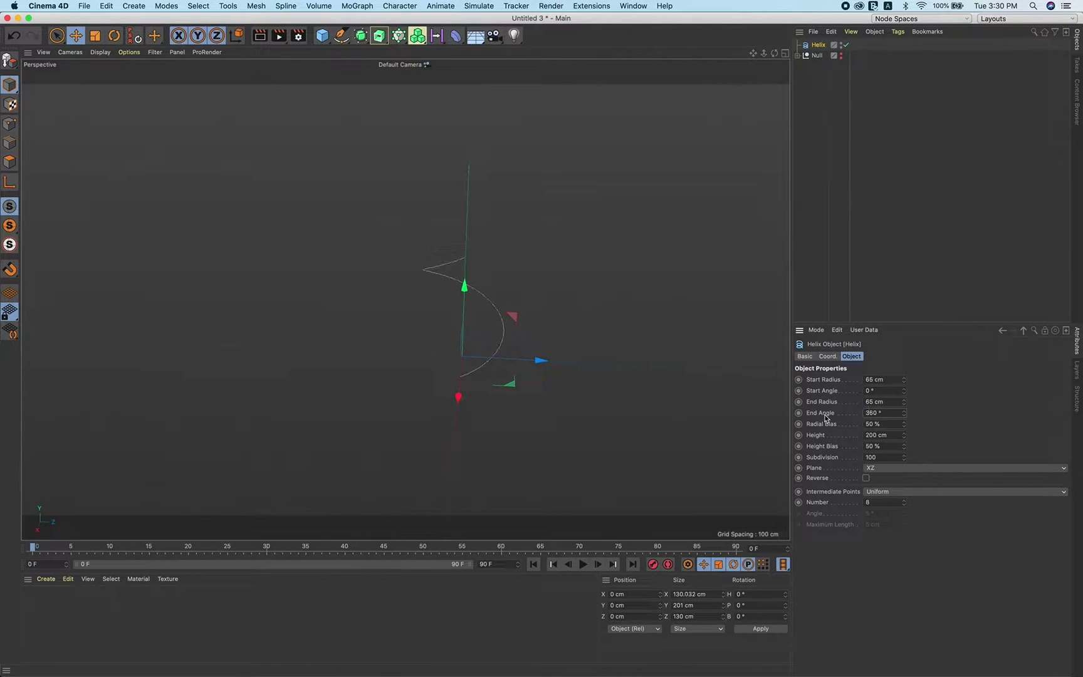
left_click(878, 434)
type("180")
key("Return")
left_click_drag(502, 321, 482, 296, "alt")
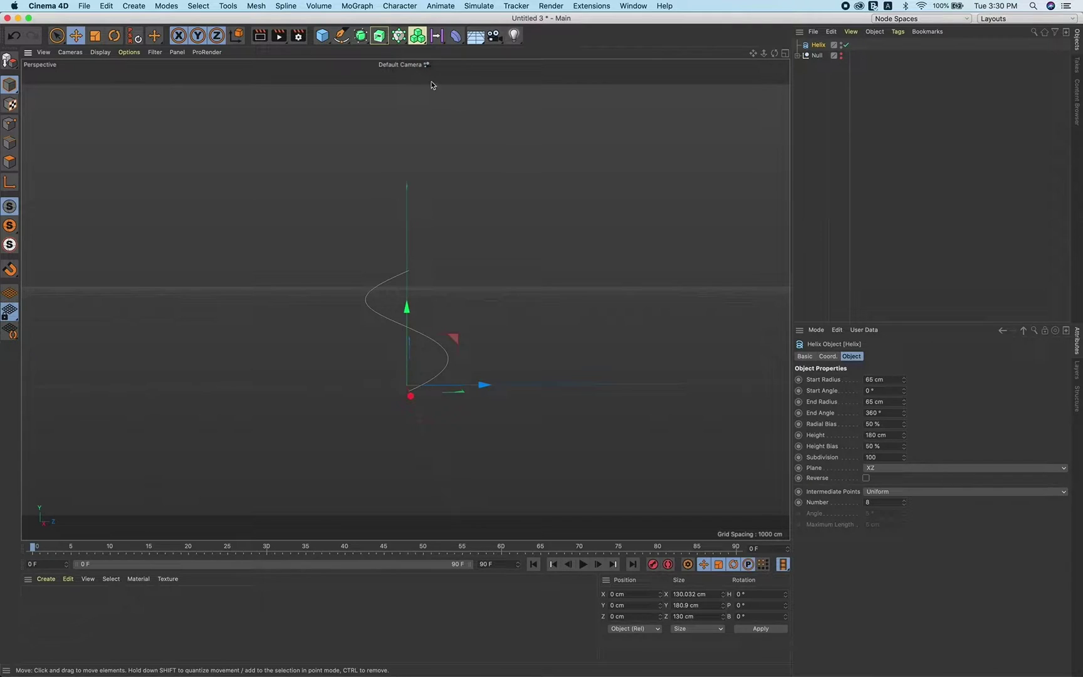
Add a Pyramid and set its Size X, Y and Z to 5.5 cm.
left_click_drag(324, 40, 363, 108)
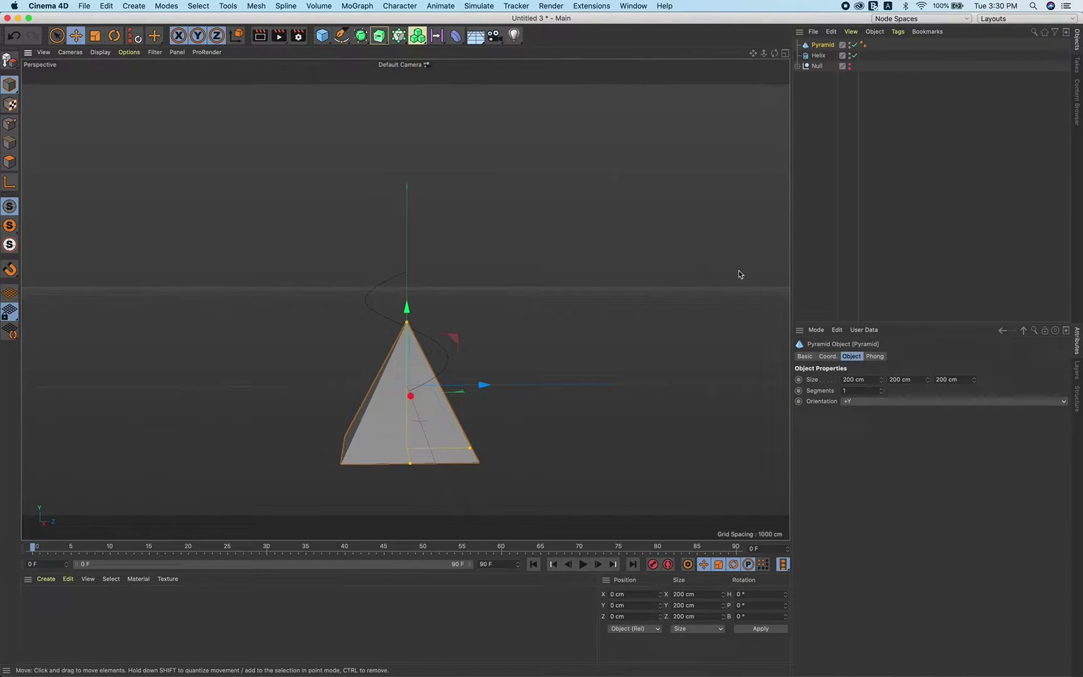
left_click(874, 380)
left_click_drag(874, 380, 824, 381)
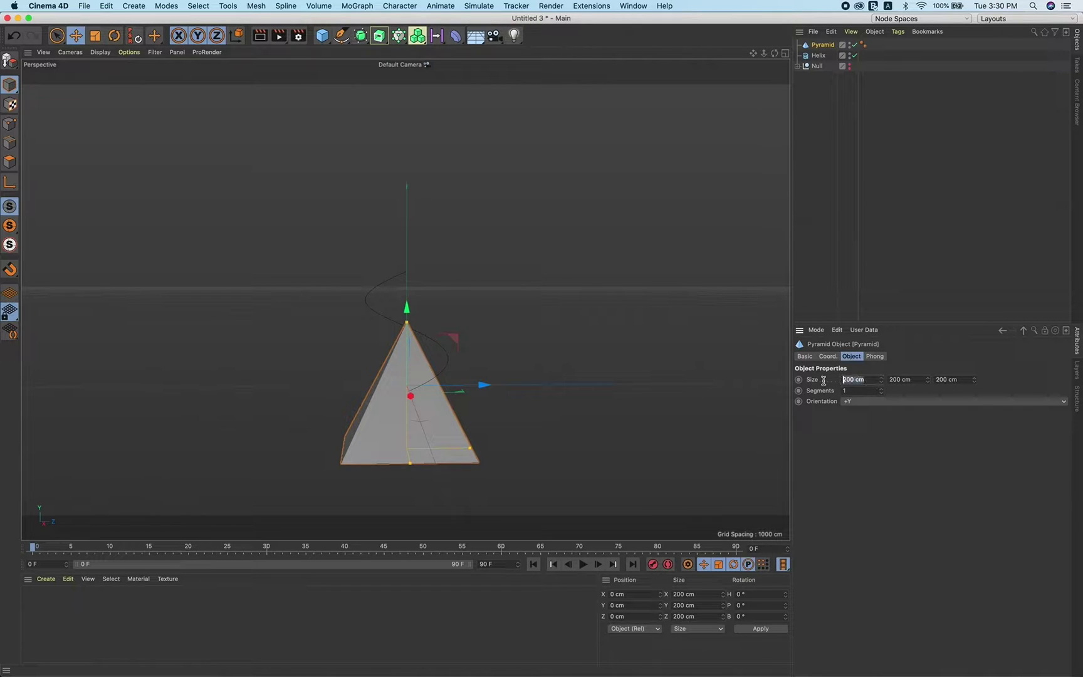
type("5.5")
key("Tab")
type("5")
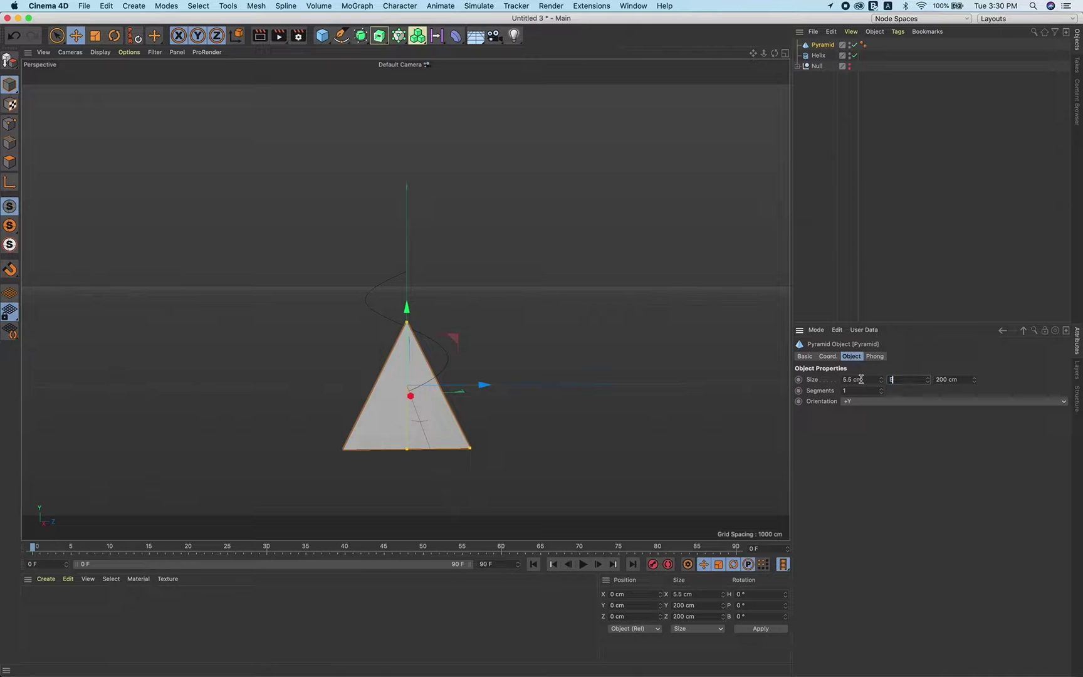
type(".5")
key("Tab")
type("5")
key("Return")
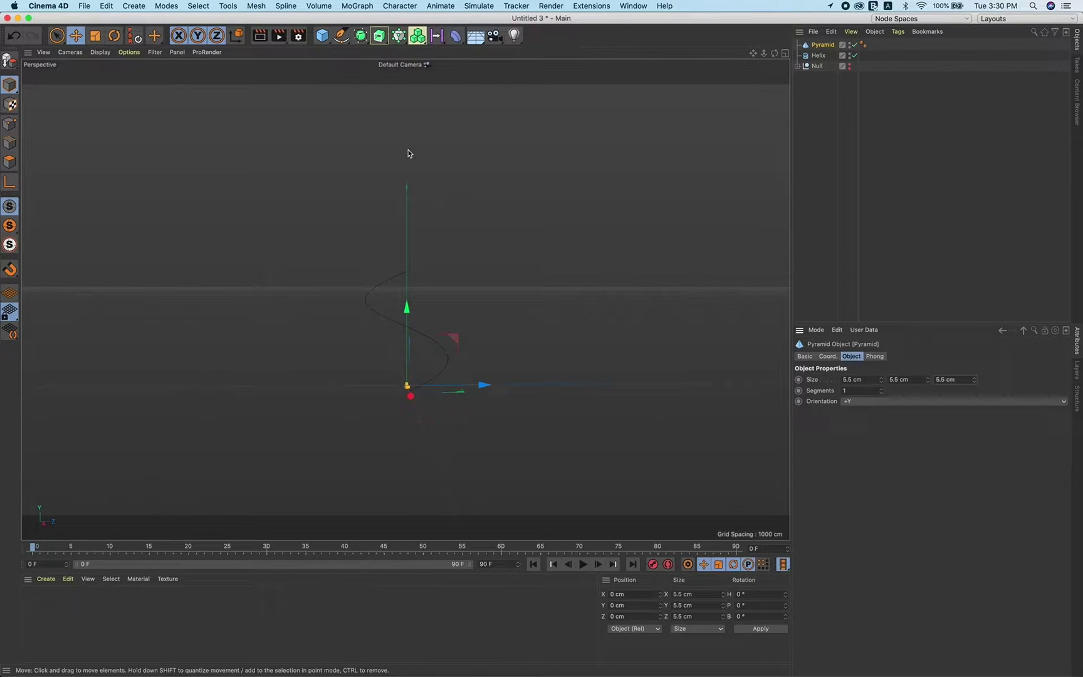
Add a Platonic icosahedron and shrink its radius from 100 cm to 3.3 cm.
left_click(322, 35)
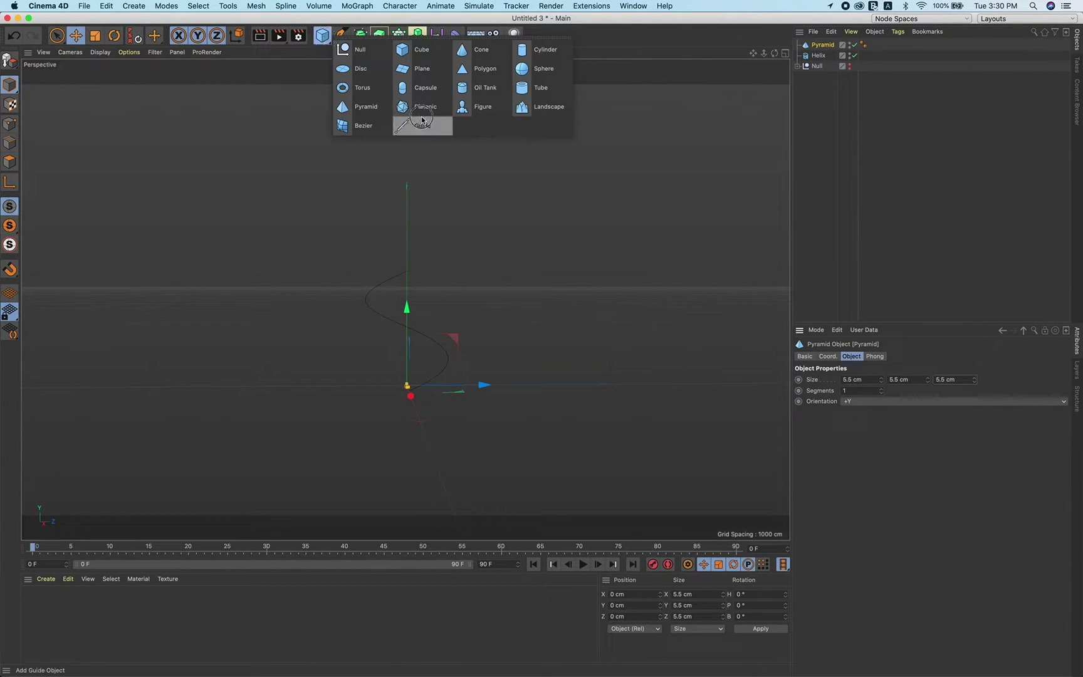
left_click(421, 112)
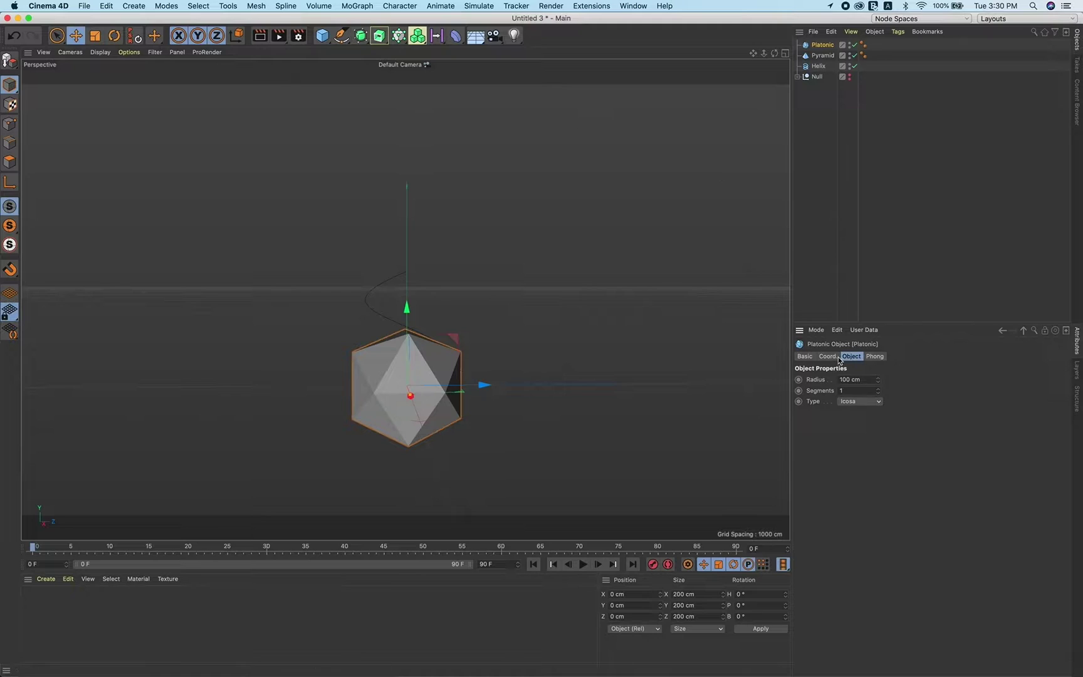
left_click_drag(869, 384, 811, 380)
type("5")
key("Return")
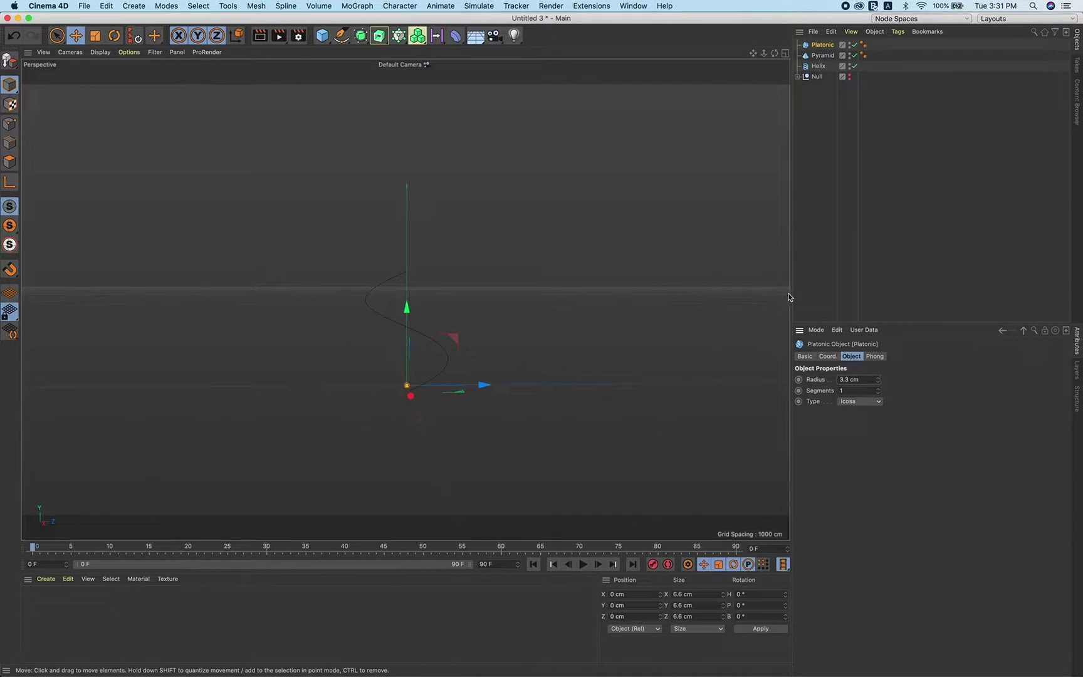
left_click(627, 326)
scroll(457, 370, "up", 5)
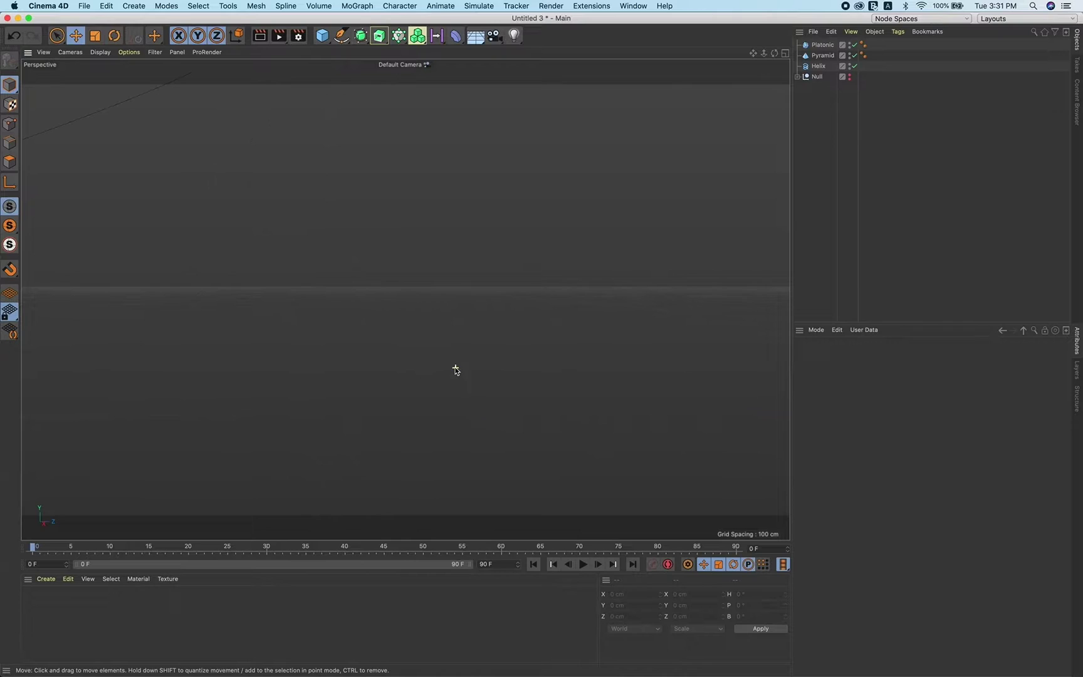
left_click(821, 67)
Frame the small Pyramid and Platonic in view and add a Cloner object.
left_click(825, 56)
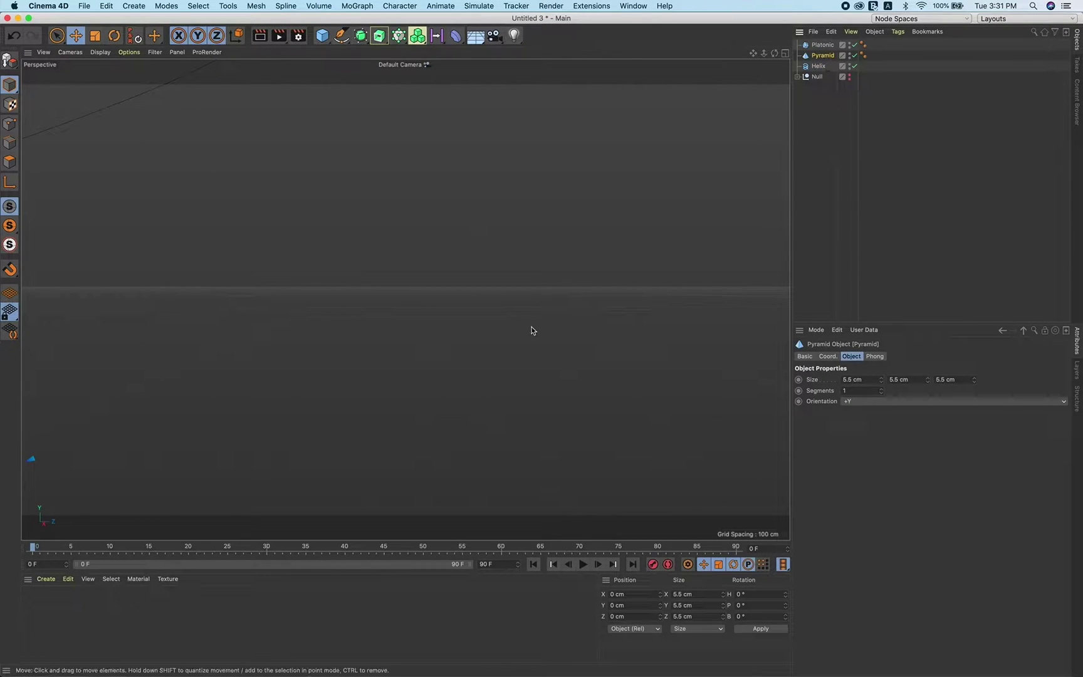
key("o")
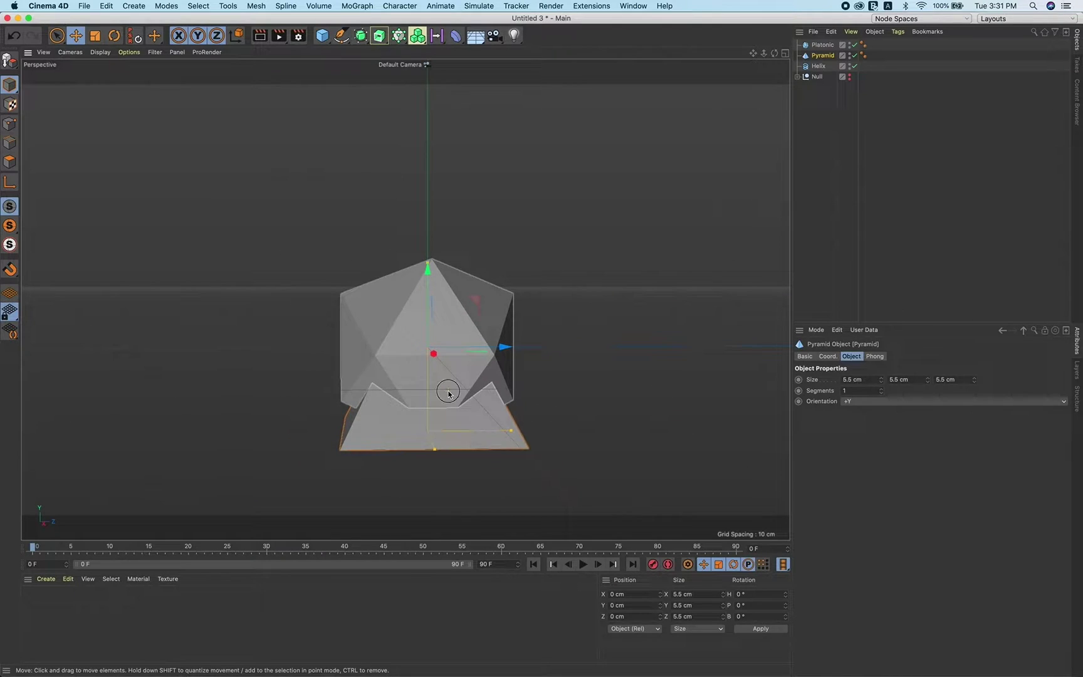
left_click_drag(448, 393, 519, 397, "alt")
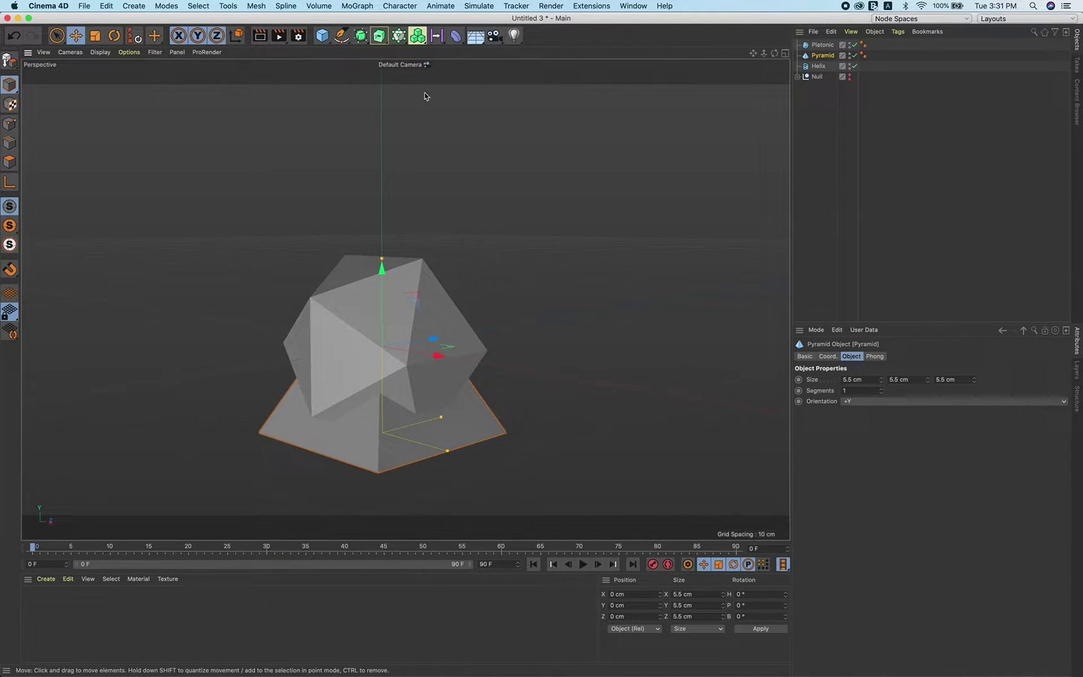
left_click(400, 36)
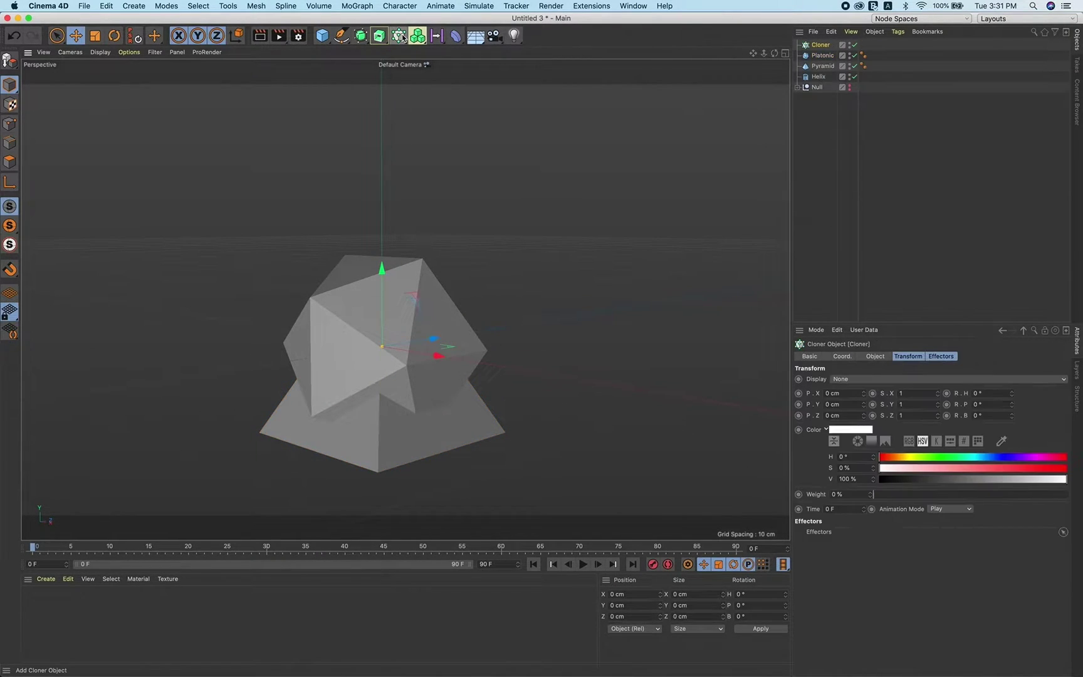
Nest the Platonic and Pyramid inside the Cloner as its children.
left_click(828, 67)
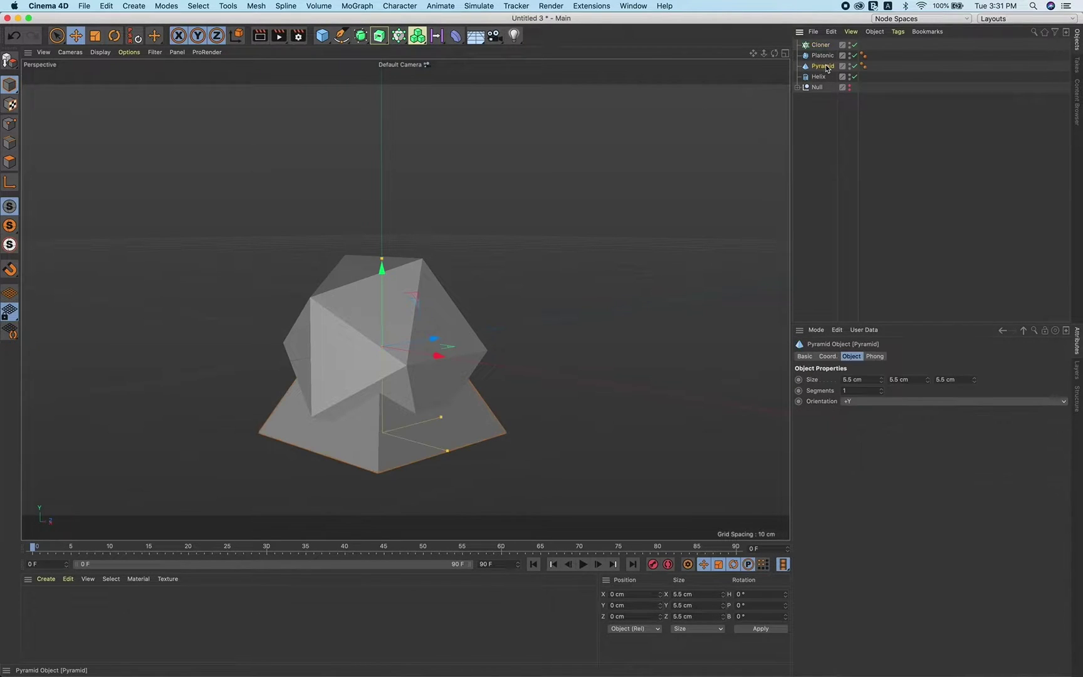
left_click(822, 55, "shift")
left_click_drag(822, 55, 822, 47)
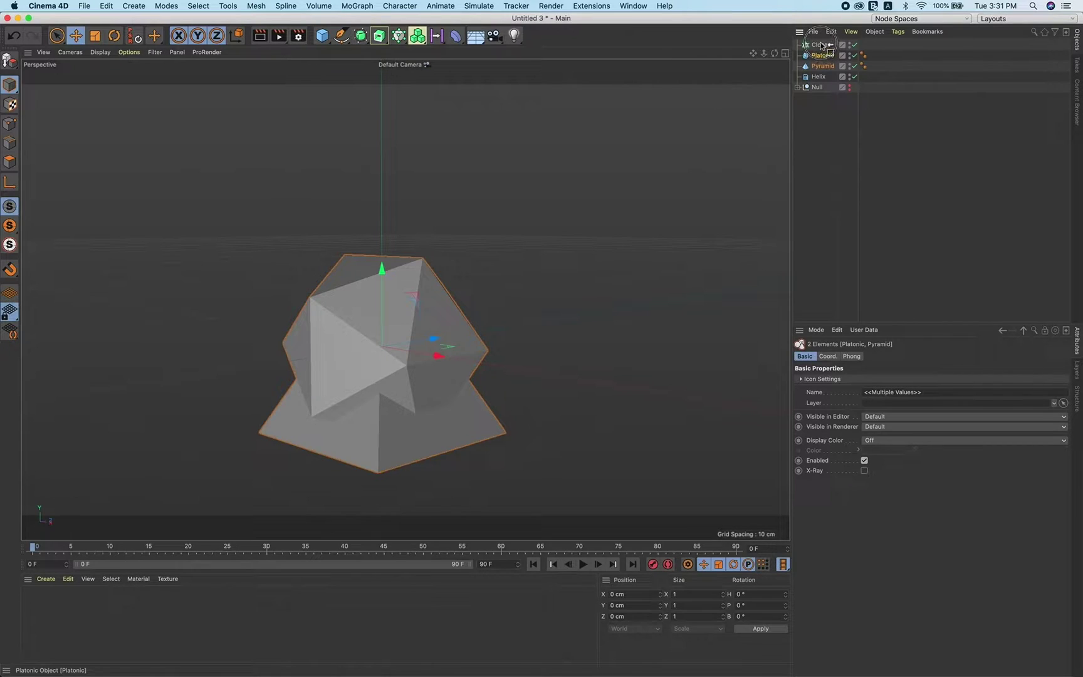
scroll(592, 290, "down", 8)
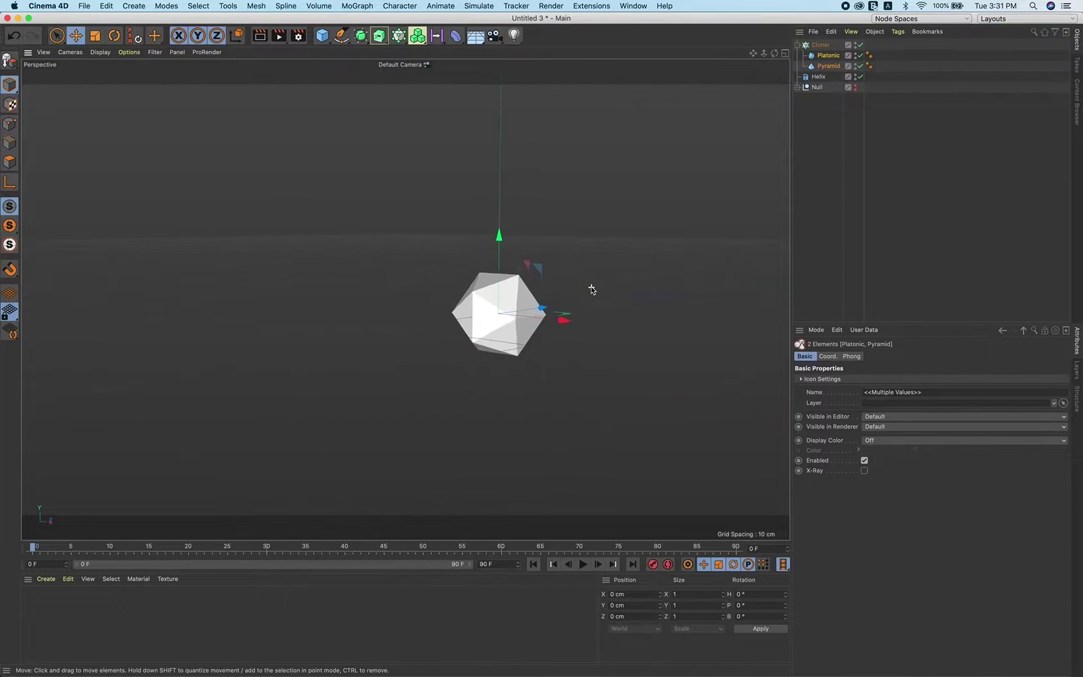
left_click(820, 44)
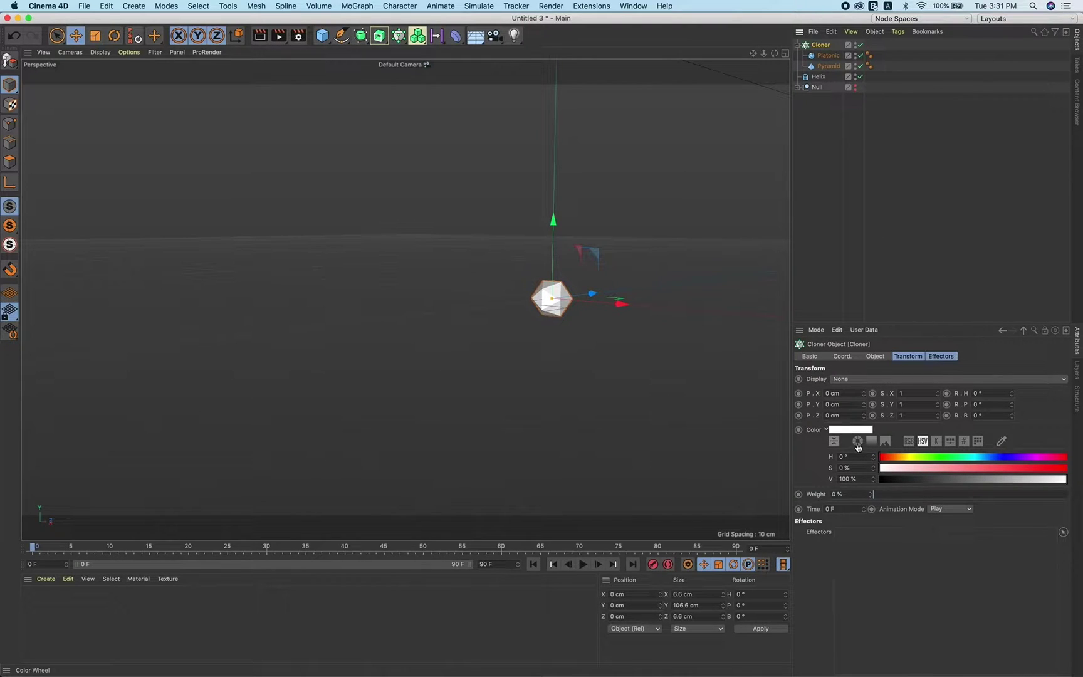
Switch the Cloner to Object mode and assign the Helix as its target object.
left_click(875, 356)
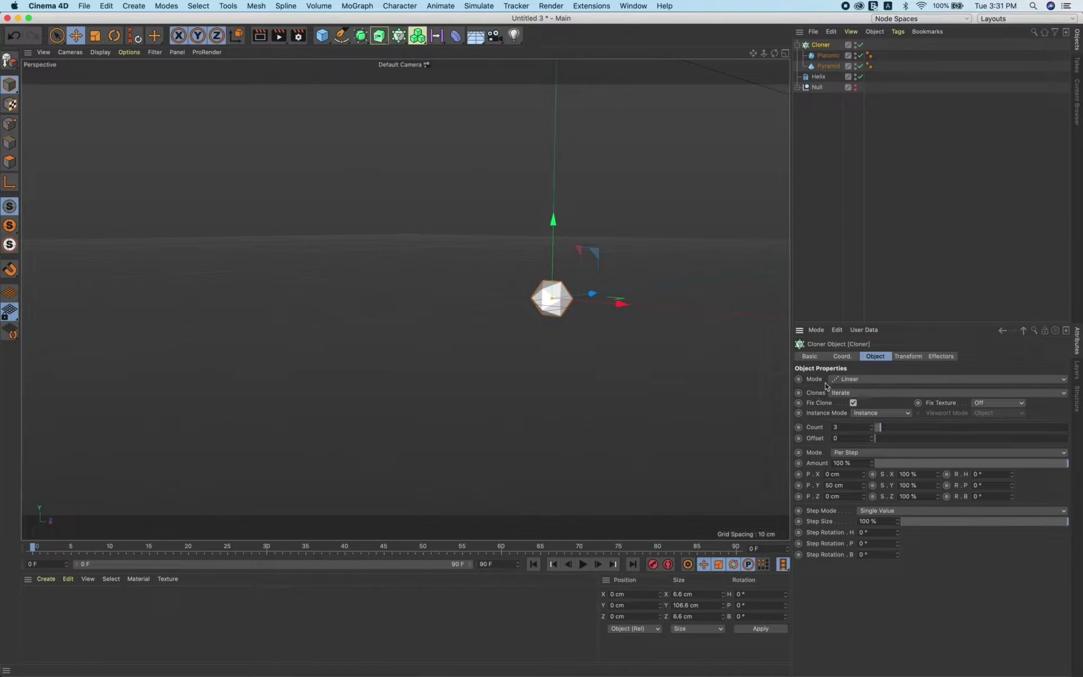
left_click(854, 383)
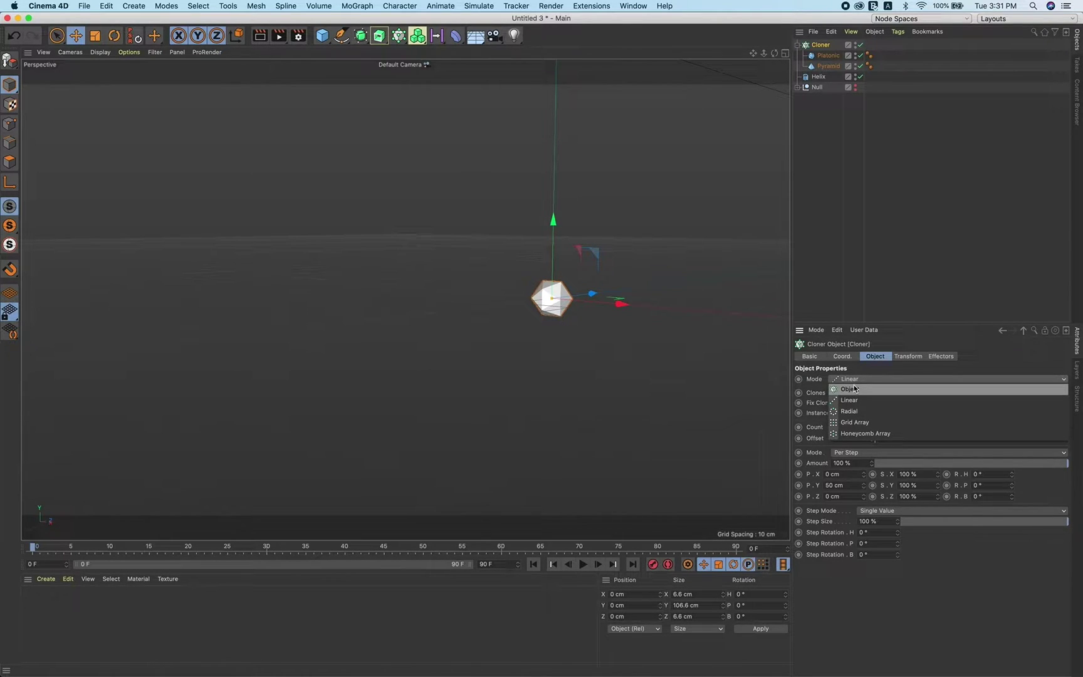
left_click(853, 388)
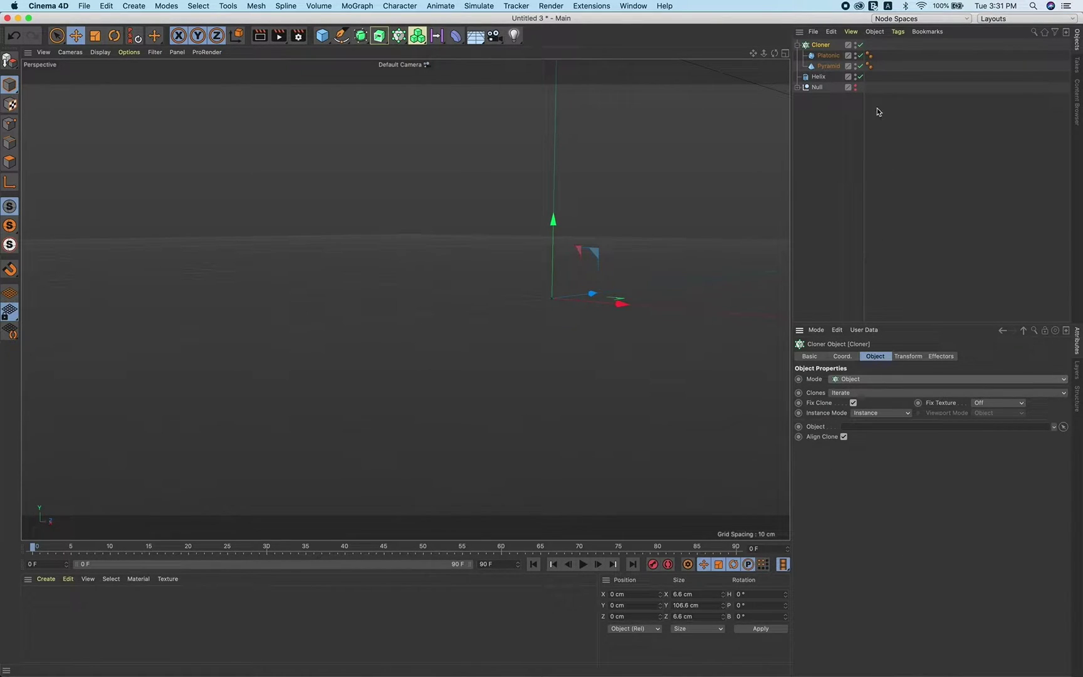
left_click_drag(818, 77, 863, 429)
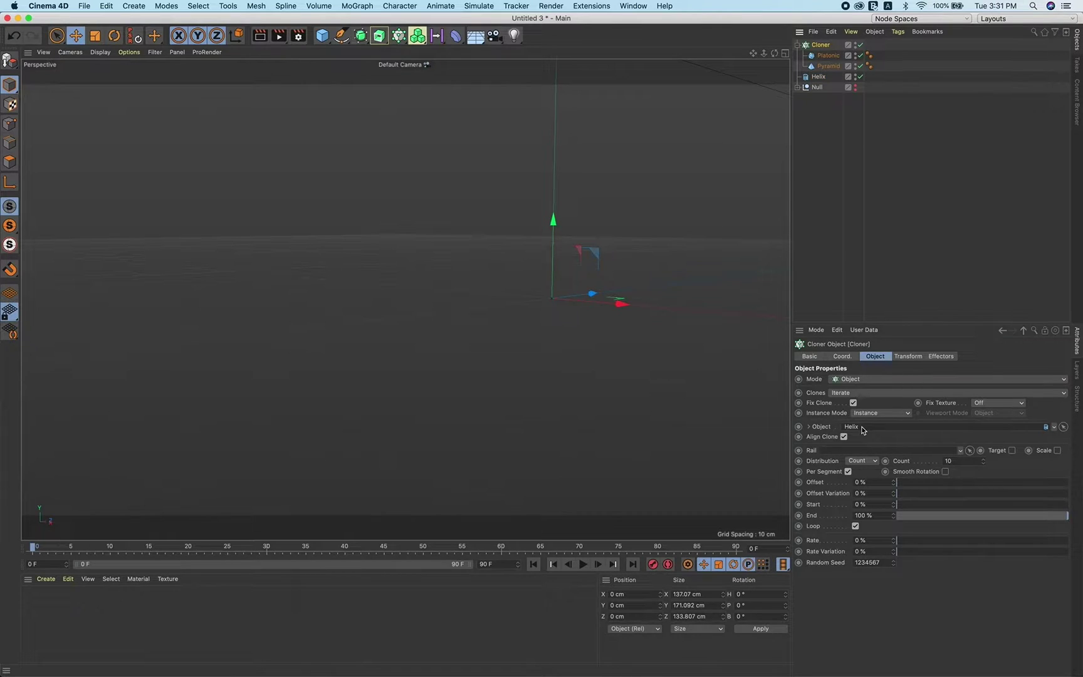
scroll(570, 316, "down", 3)
scroll(571, 318, "down", 5)
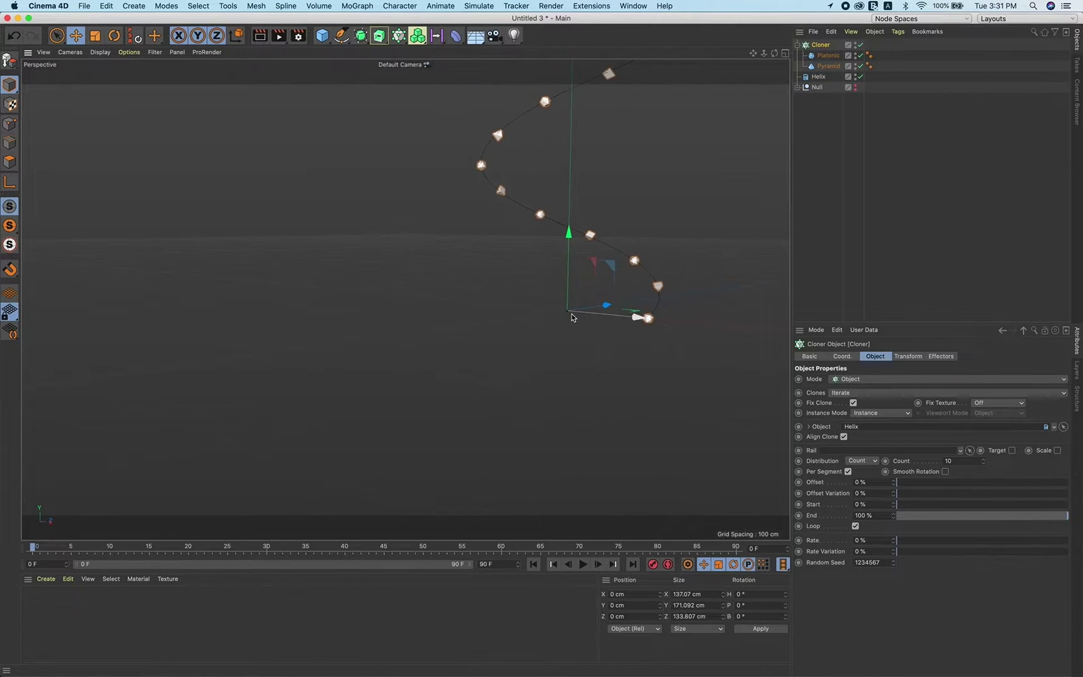
scroll(572, 317, "right", 3)
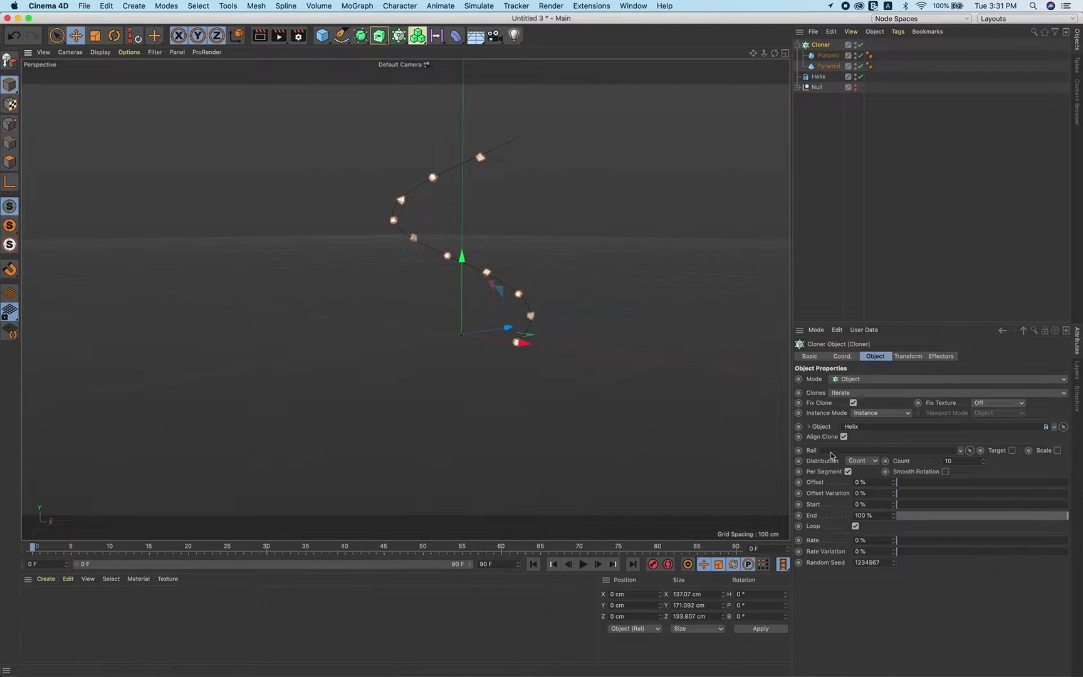
Switch the Cloner's distribution to Step with clones spaced 8 cm apart along the helix.
left_click(864, 461)
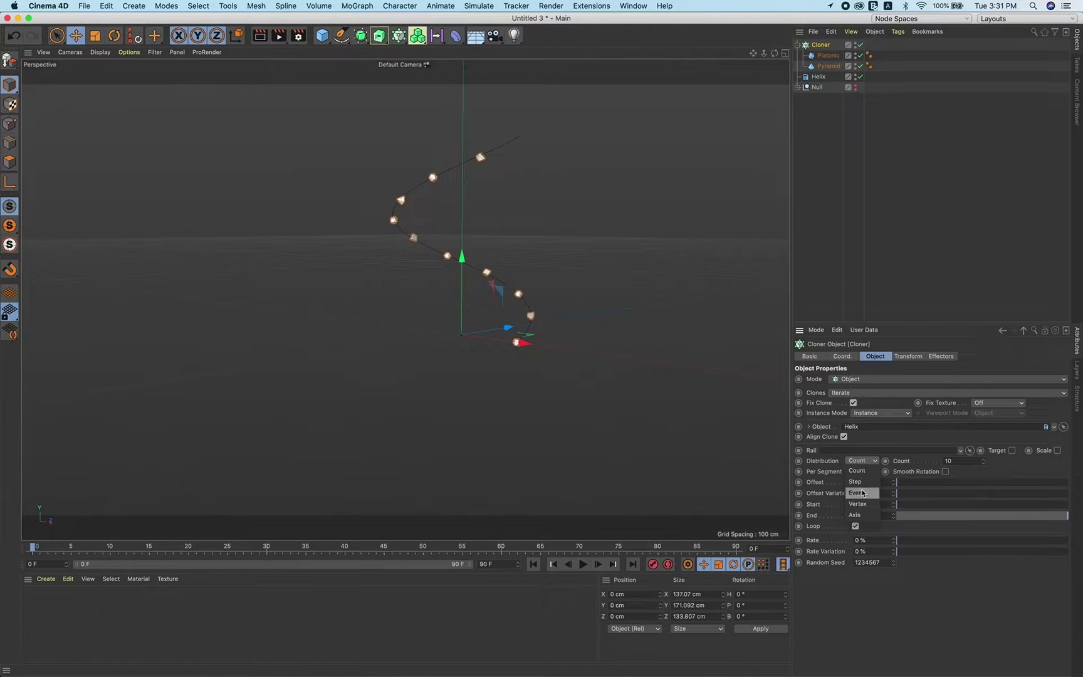
left_click(862, 485)
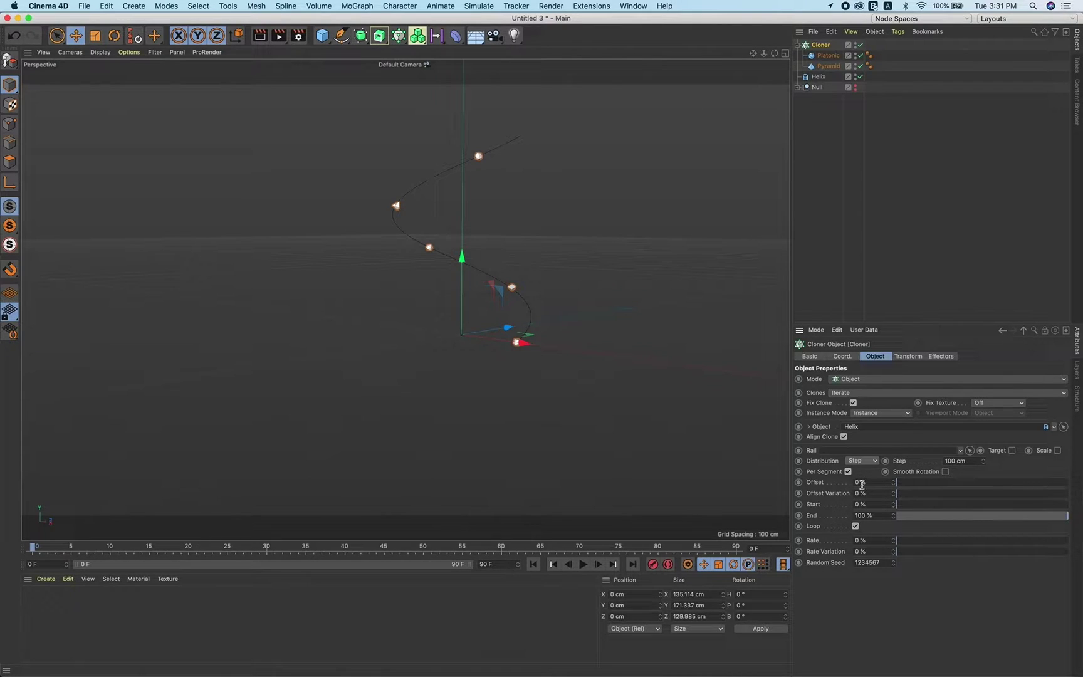
double_click(976, 461)
type("8")
key("Return")
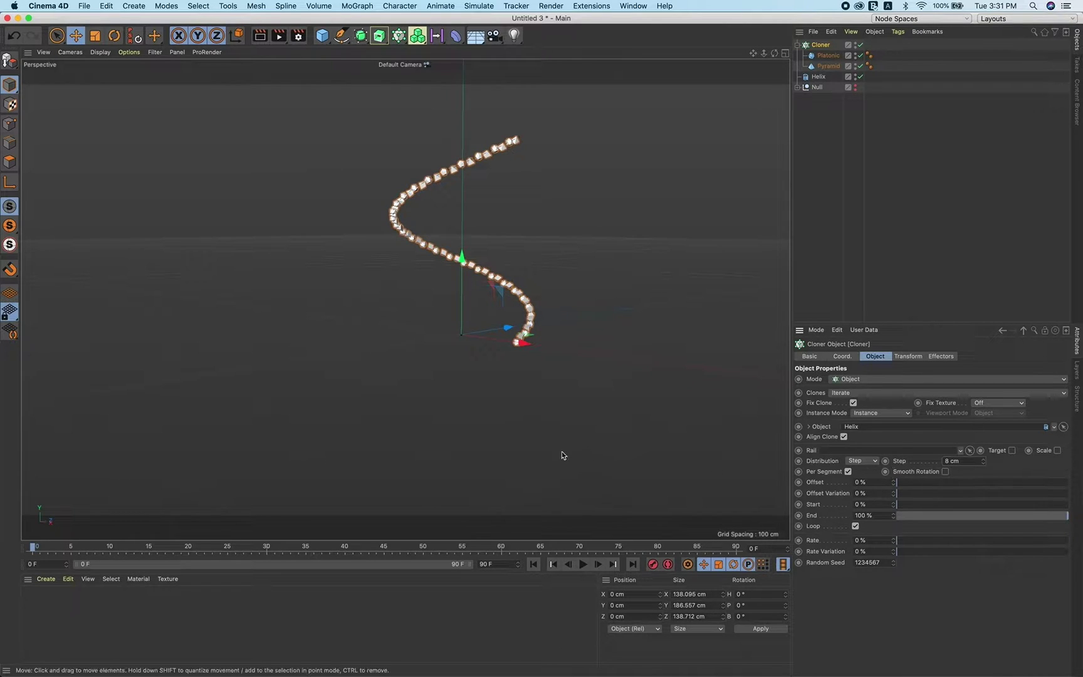
left_click_drag(520, 369, 605, 279, "alt")
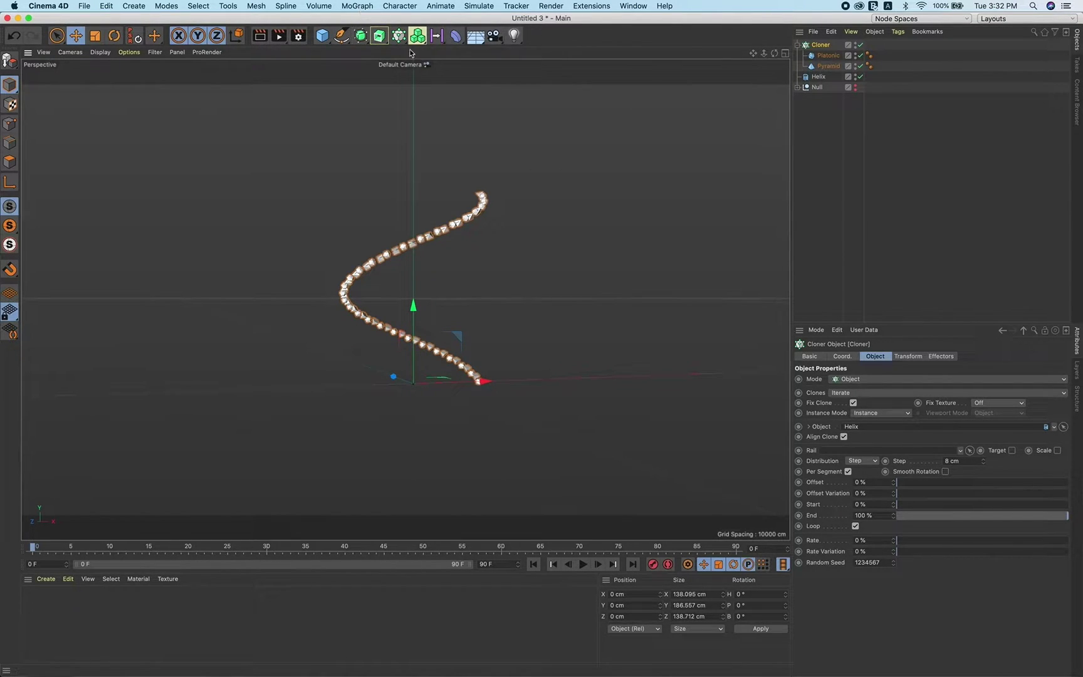
Add a new MoGraph Cloner and nest the original helix cloner under it.
left_click(358, 6)
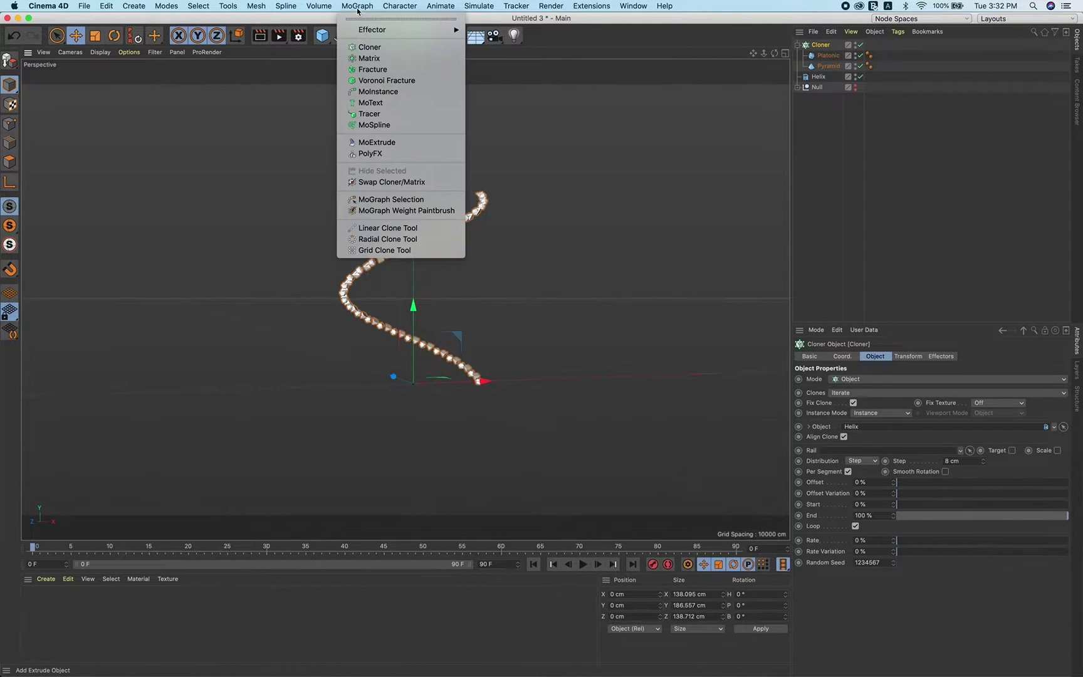
left_click(366, 48)
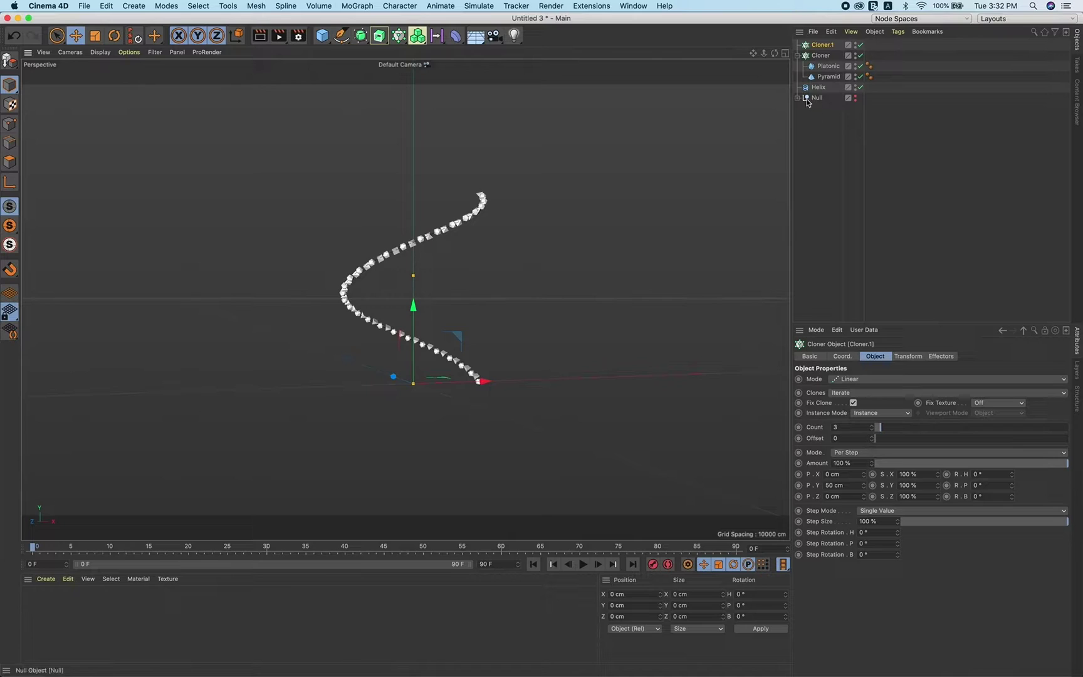
left_click(821, 56)
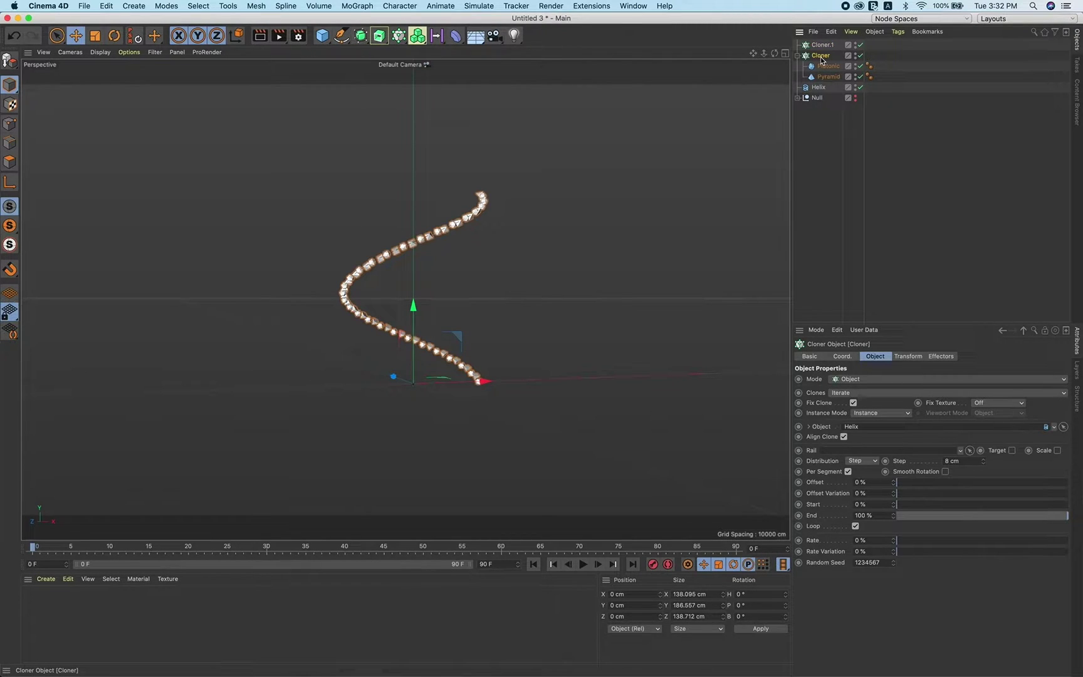
left_click_drag(821, 58, 823, 46)
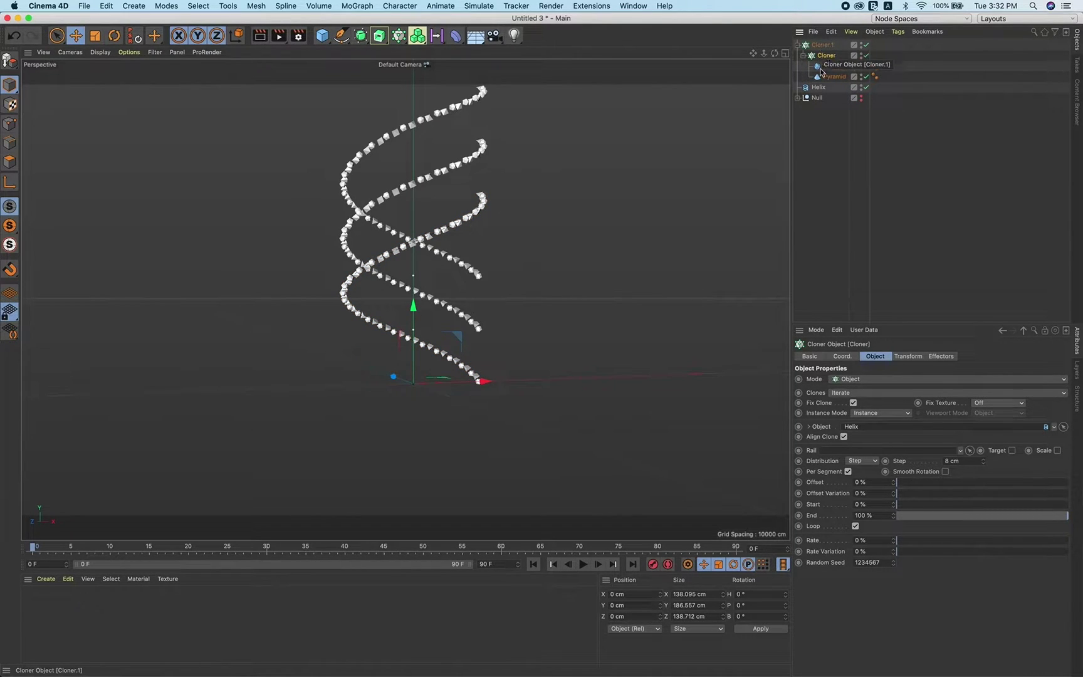
Rename the helix cloner to 'Cloner A' and the new one to 'Cloner B', then select Cloner B.
double_click(831, 56)
left_click(843, 56)
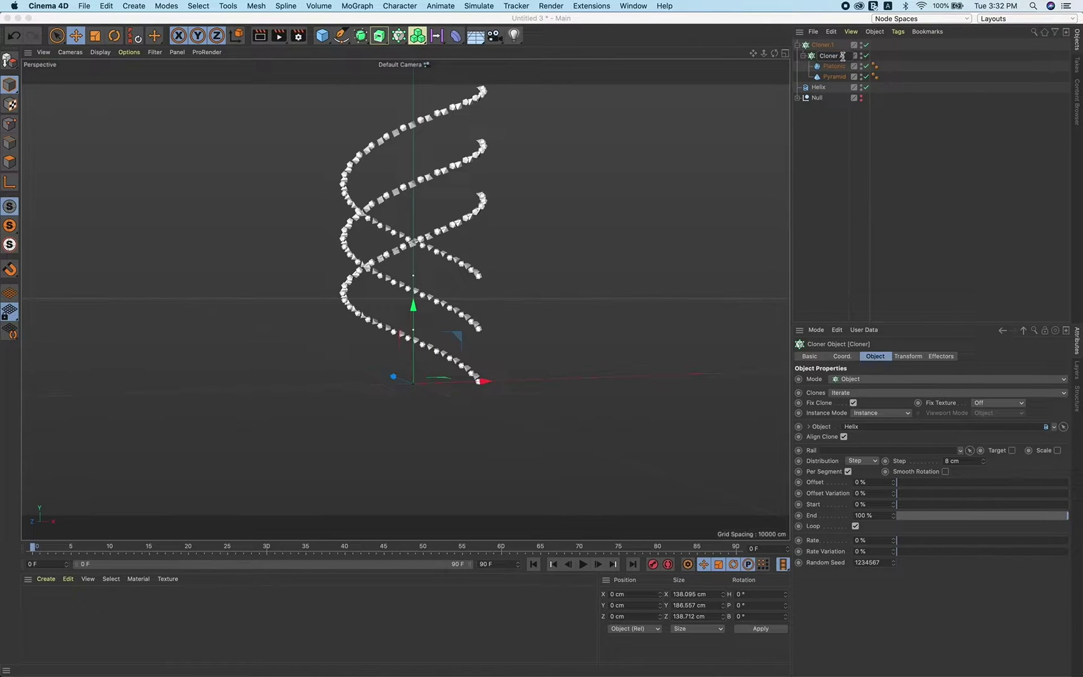
type("A")
key("Return")
double_click(826, 45)
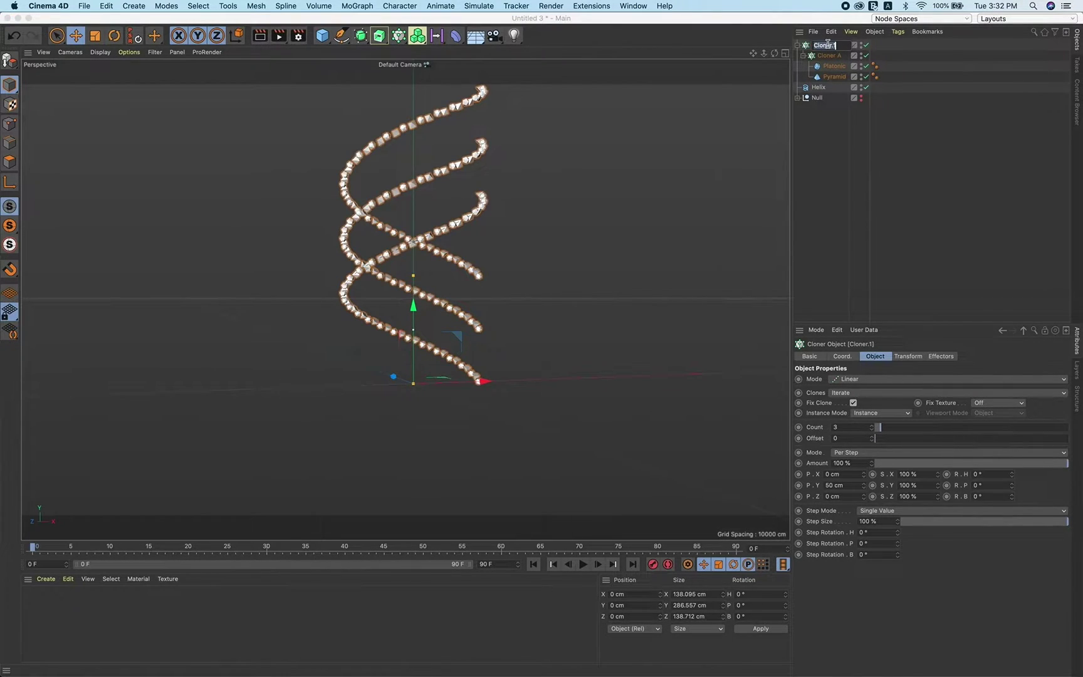
left_click(827, 44)
type("B")
key("Return")
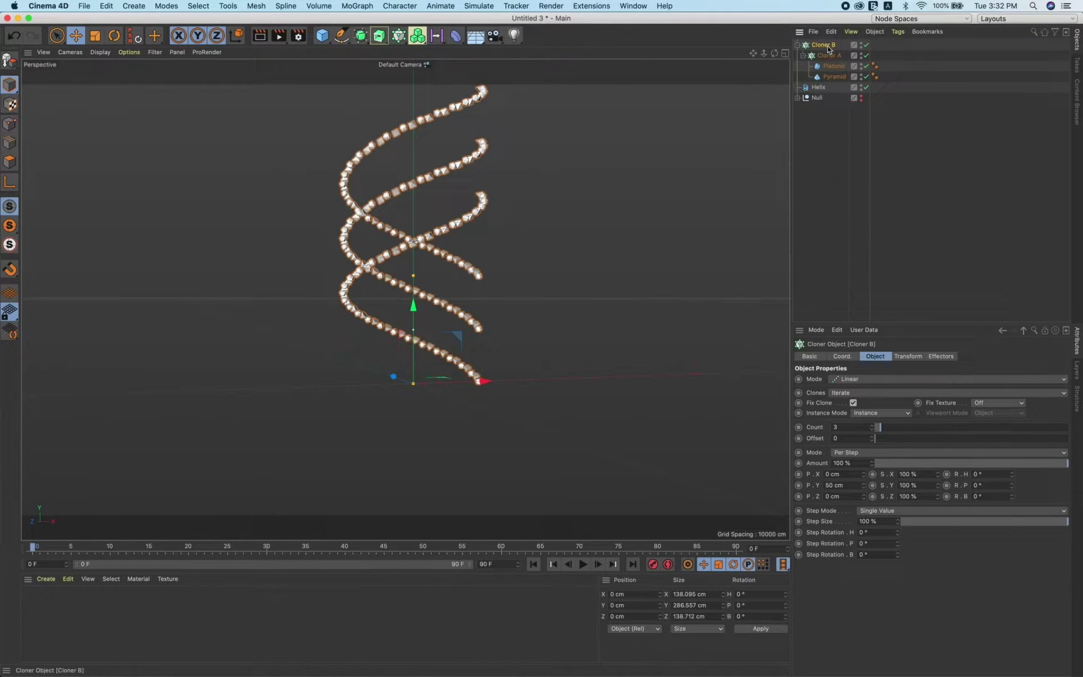
left_click(837, 149)
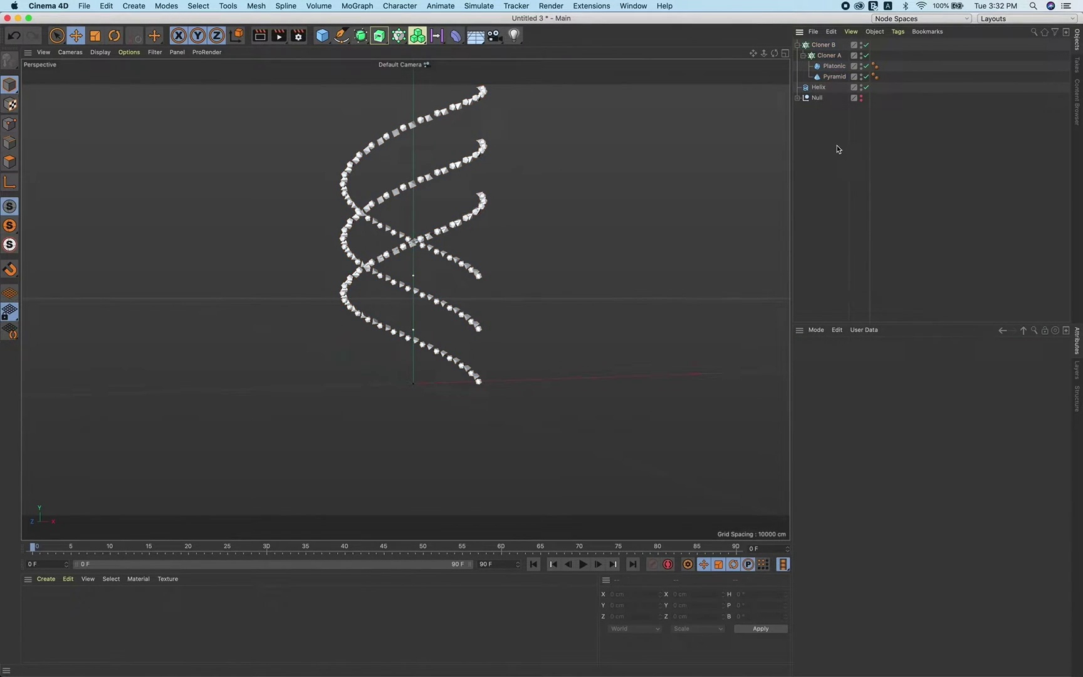
left_click(824, 46)
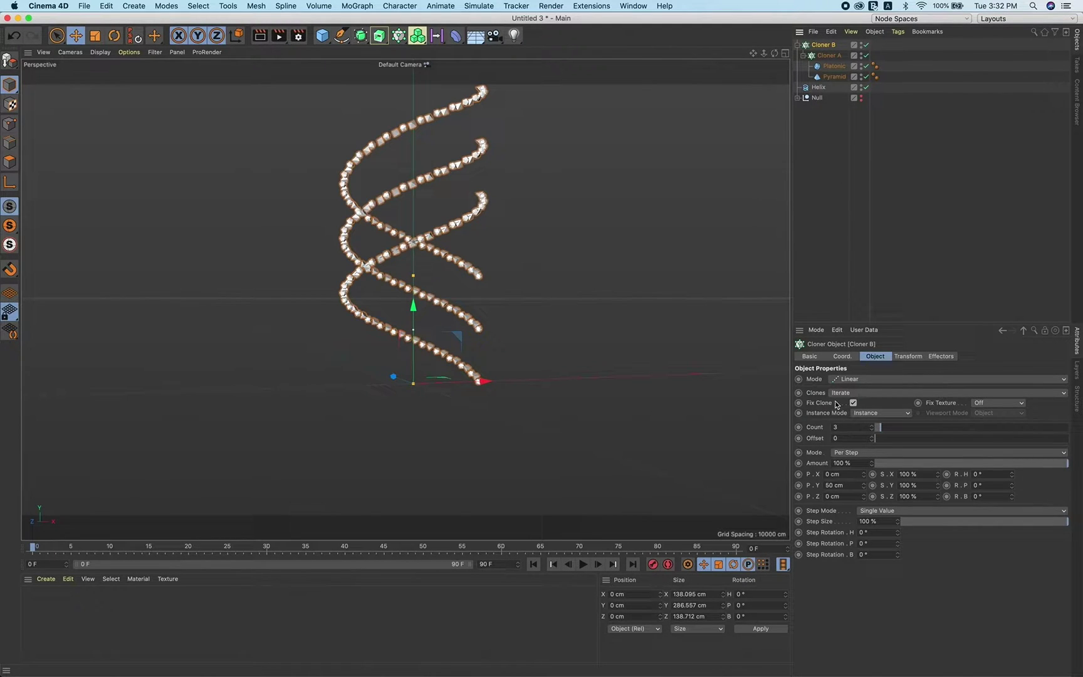
Set Cloner B to Radial mode with 17 copies at a 38 cm radius.
left_click(849, 379)
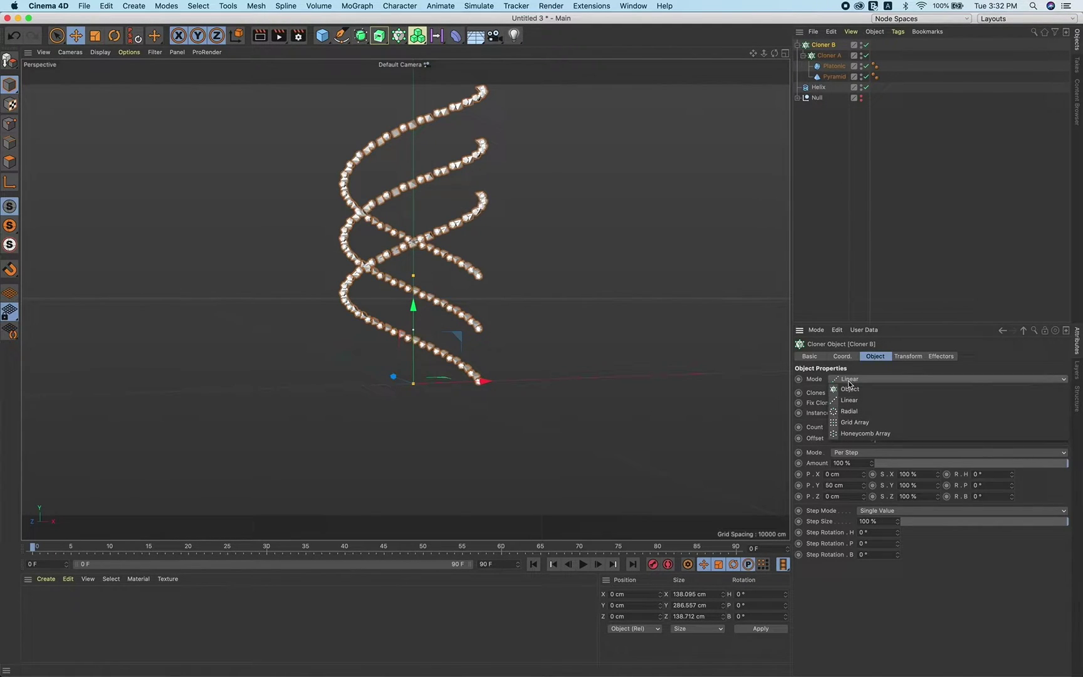
left_click(850, 412)
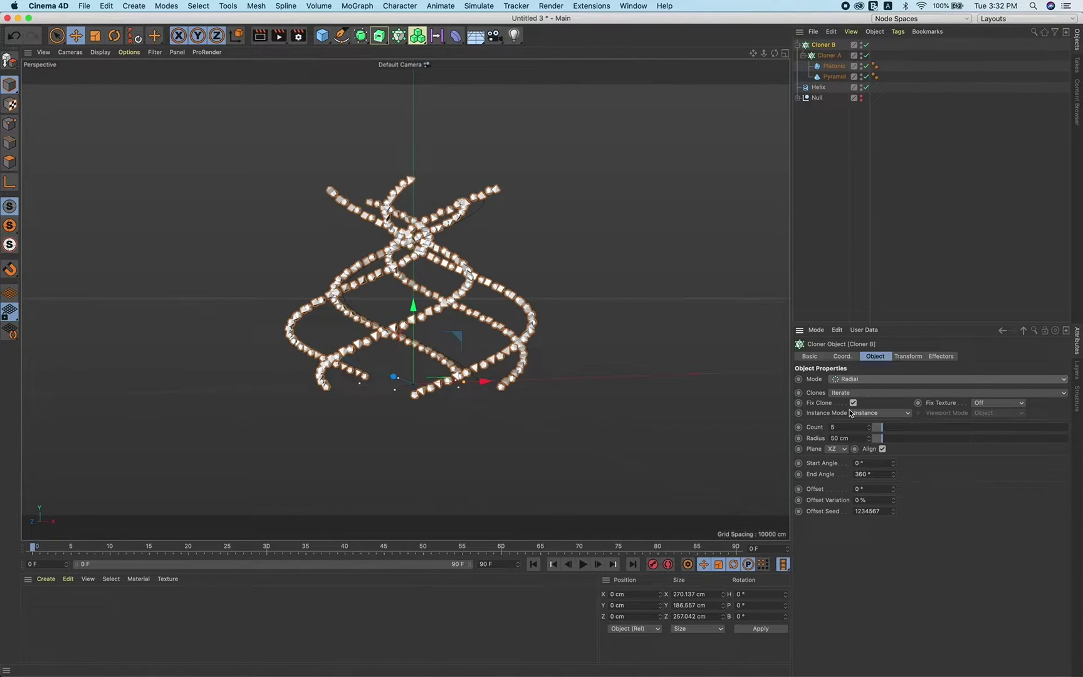
left_click(850, 428)
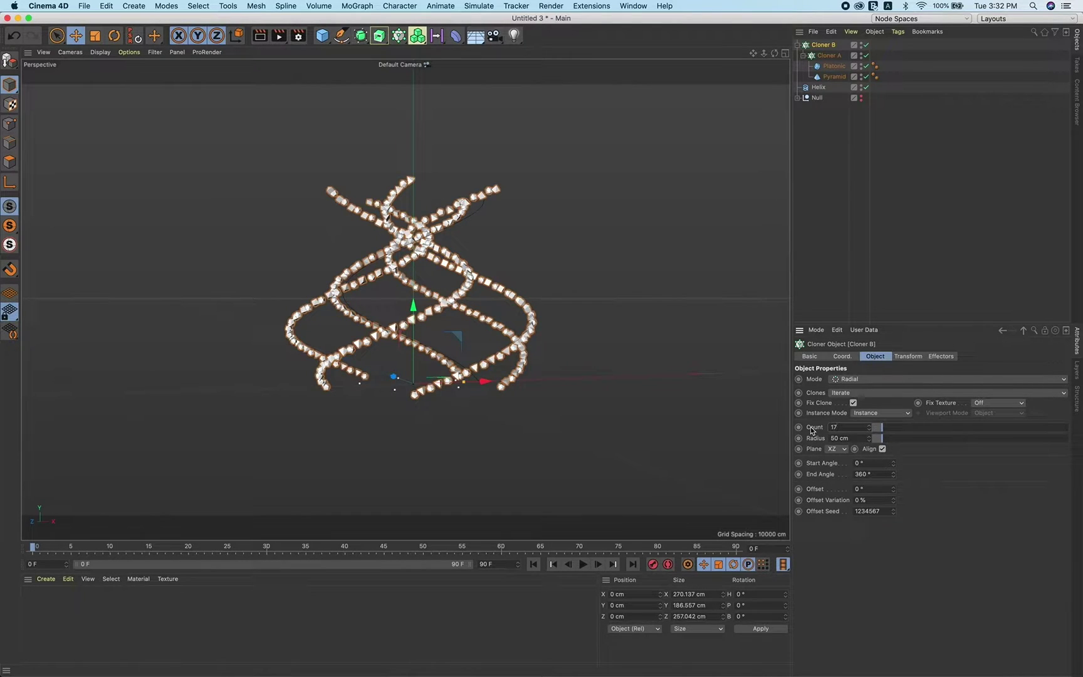
type("17")
key("Return")
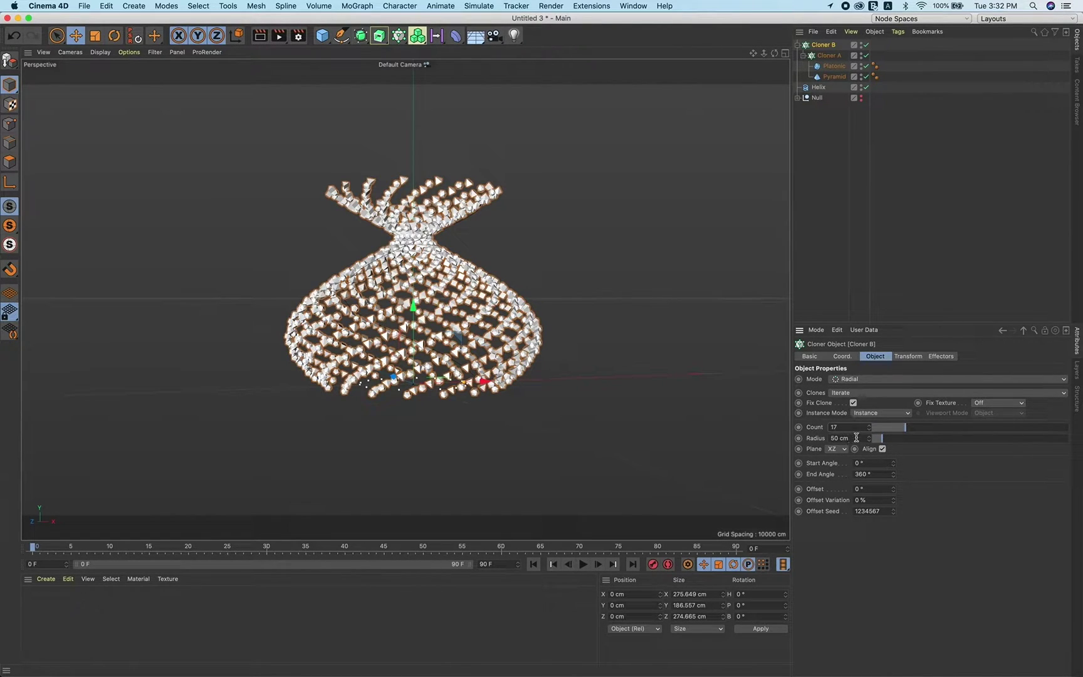
left_click(856, 438)
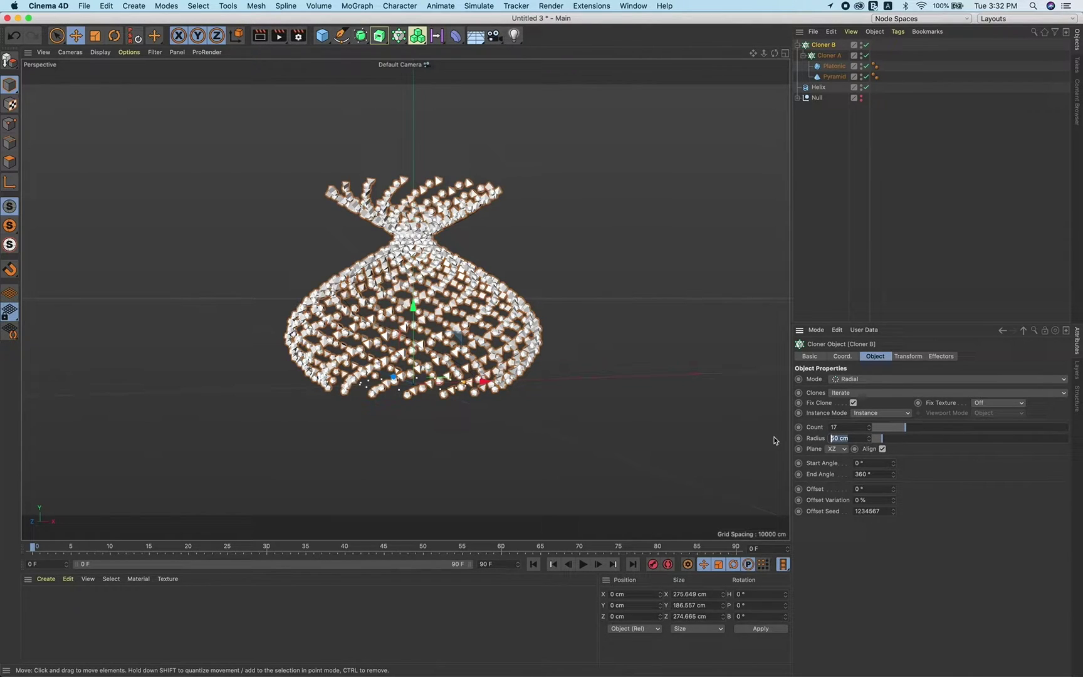
type("40")
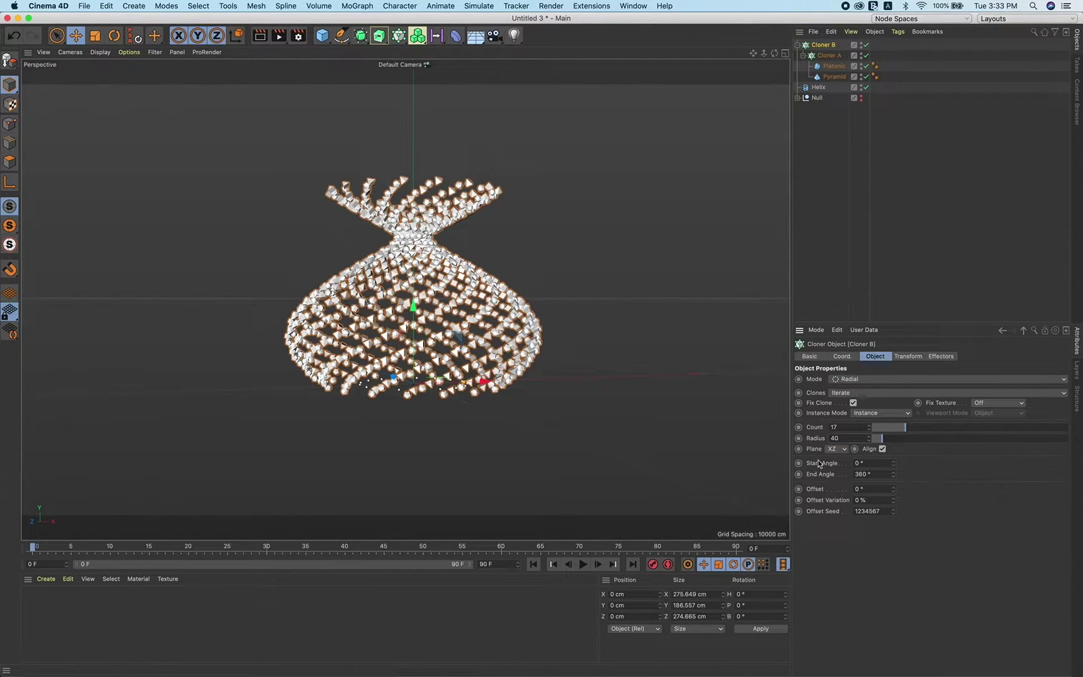
left_click(869, 440)
left_click(869, 440)
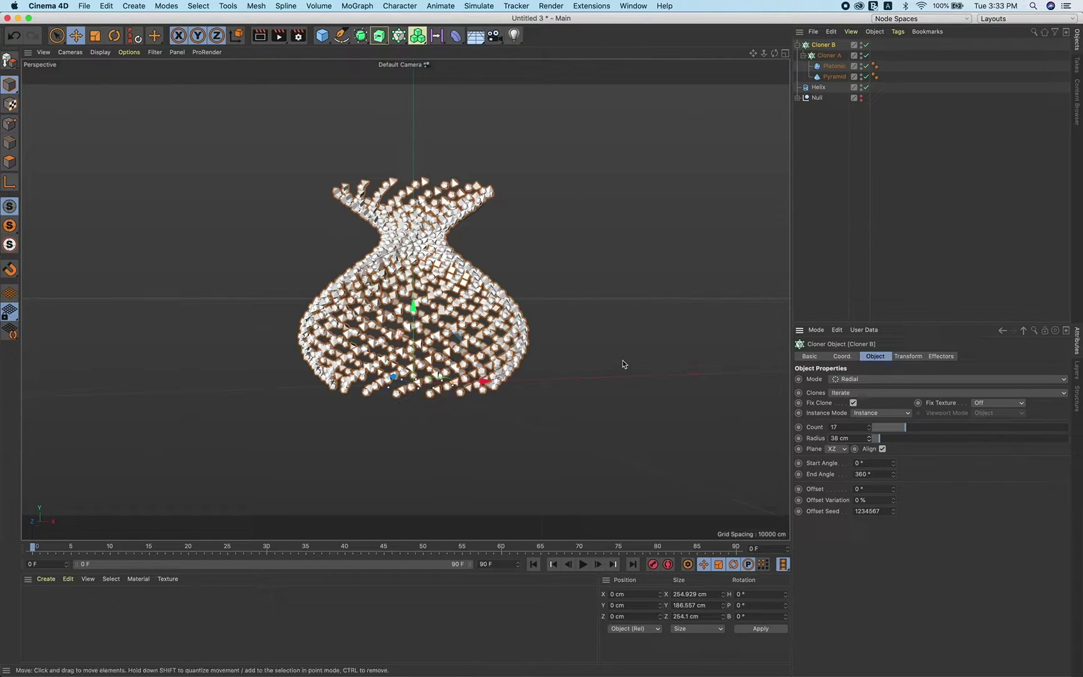
left_click_drag(435, 288, 467, 333, "alt")
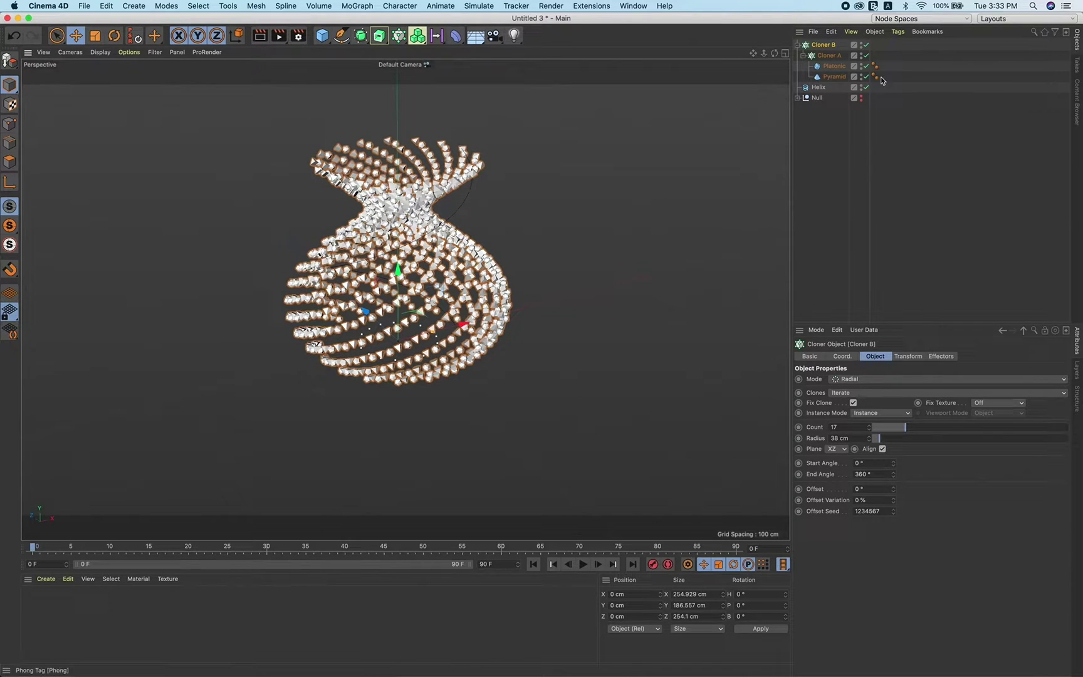
left_click(799, 45)
Show Cloner B's Transform settings and adjust its clone heading rotation (R.H).
left_click_drag(475, 365, 476, 368, "alt")
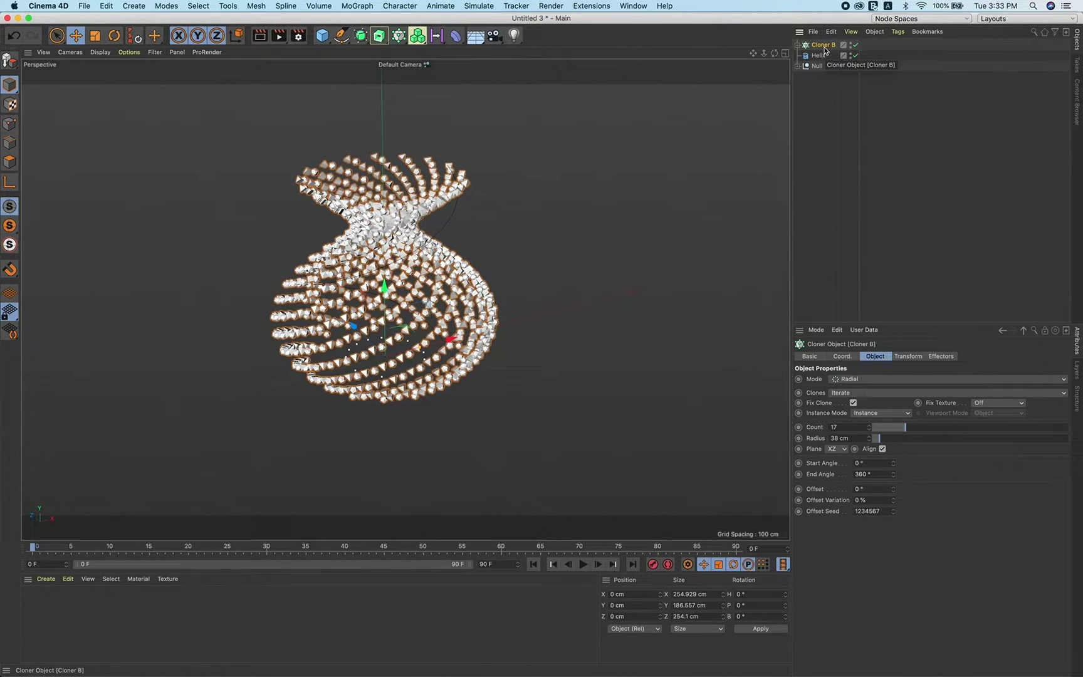
left_click(908, 356)
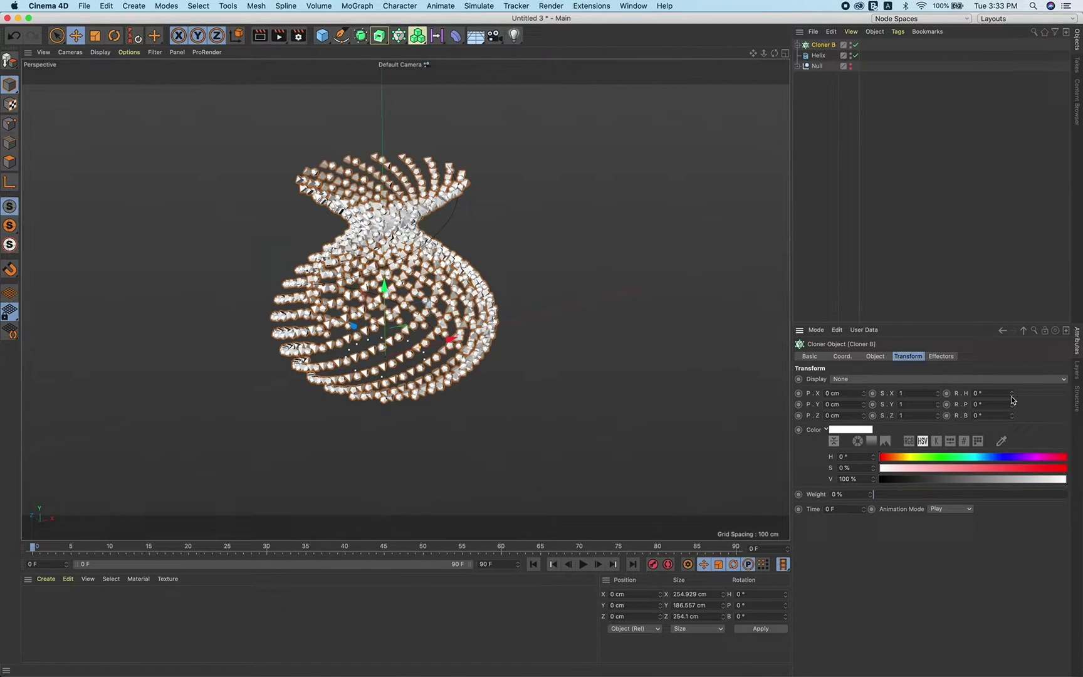
mouse_move(1011, 393)
left_mouse_down()
mouse_move(990, 383)
mouse_move(1016, 372)
mouse_move(1011, 394)
left_mouse_up()
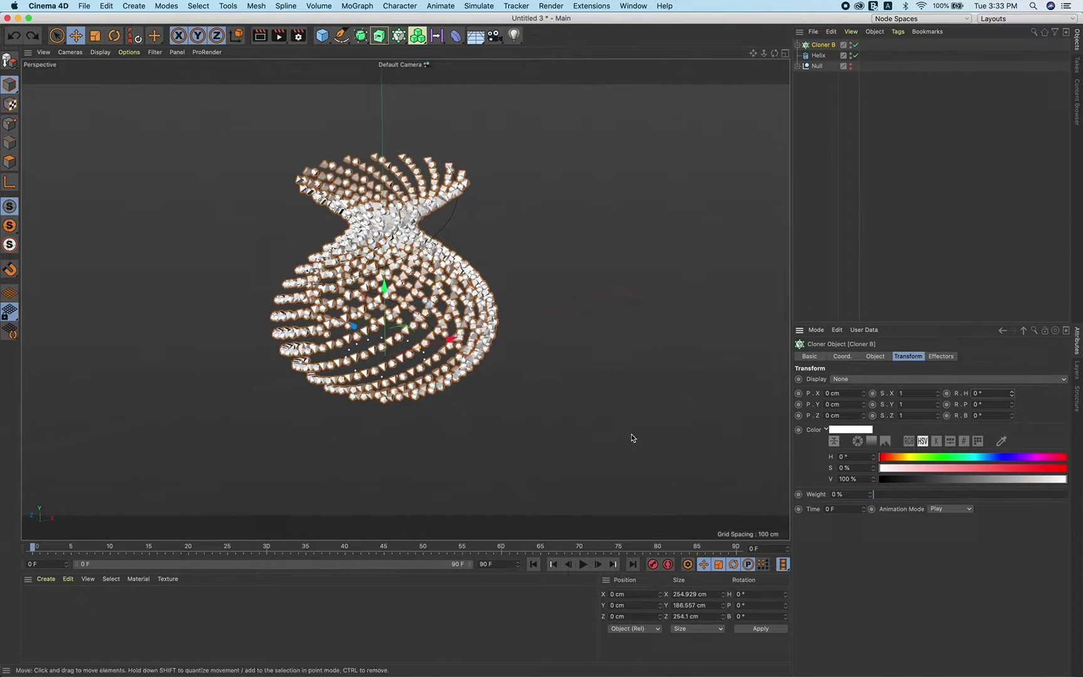
Set the animation's end frame to 220 and extend the preview range to match.
double_click(486, 564)
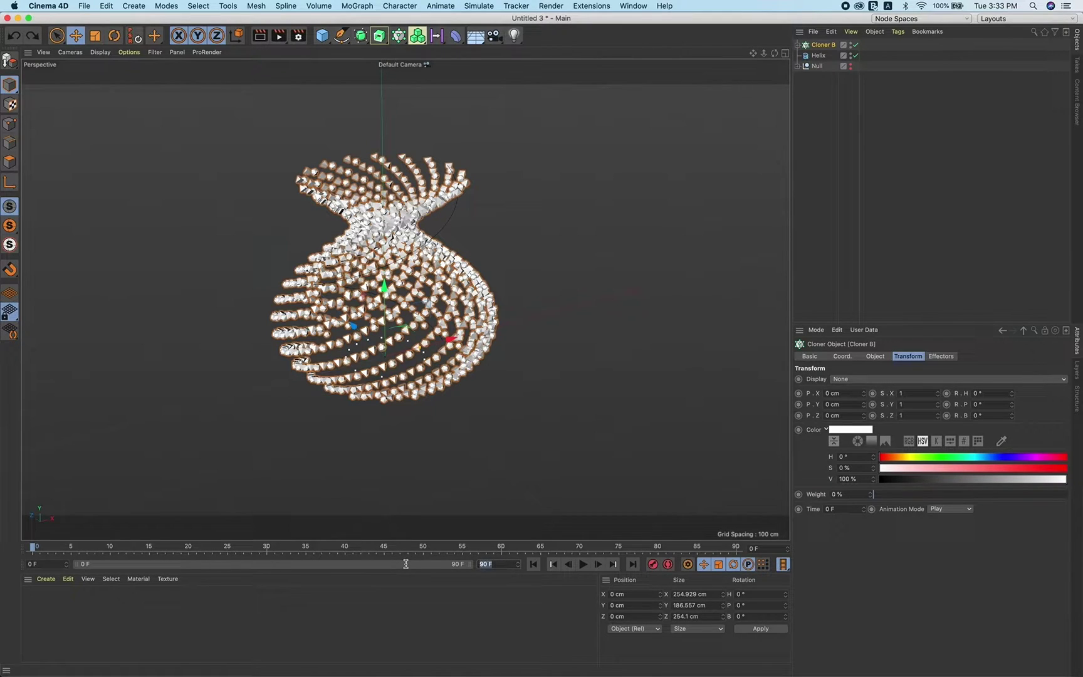
type("220")
key("Return")
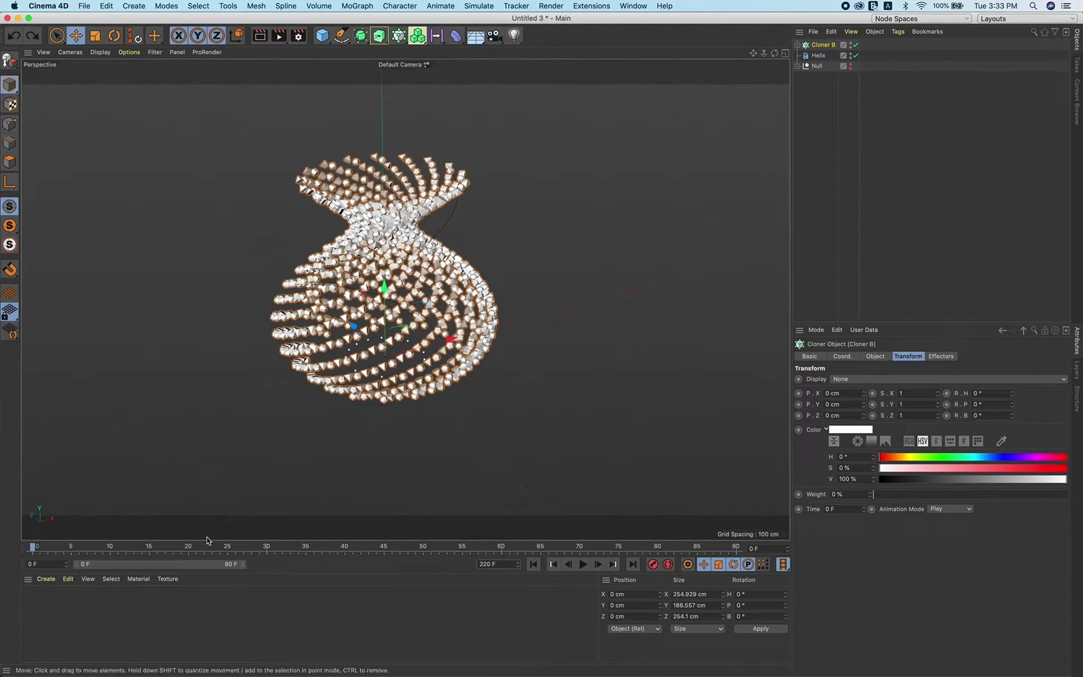
left_click_drag(423, 378, 392, 374, "alt")
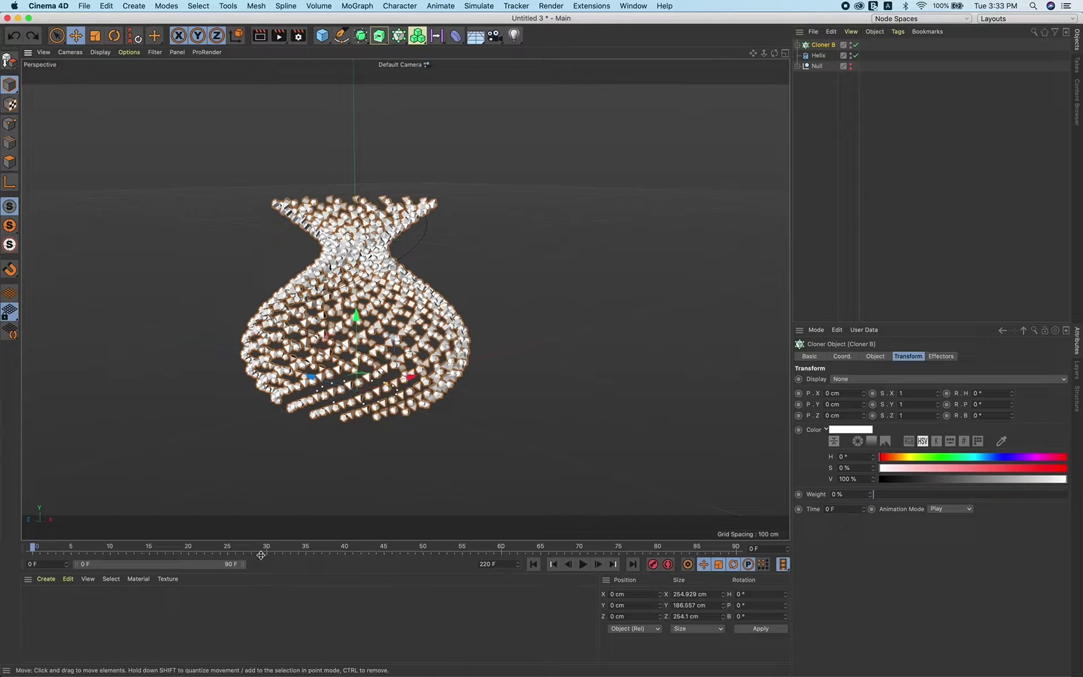
left_click_drag(242, 567, 530, 564)
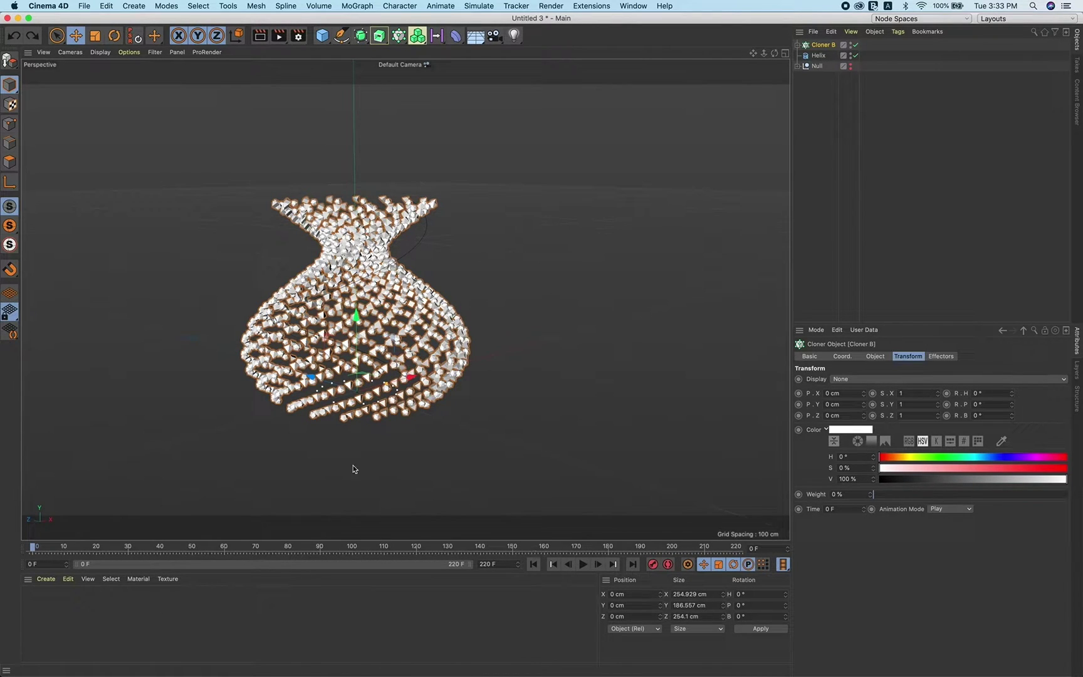
left_click_drag(391, 295, 421, 290, "alt")
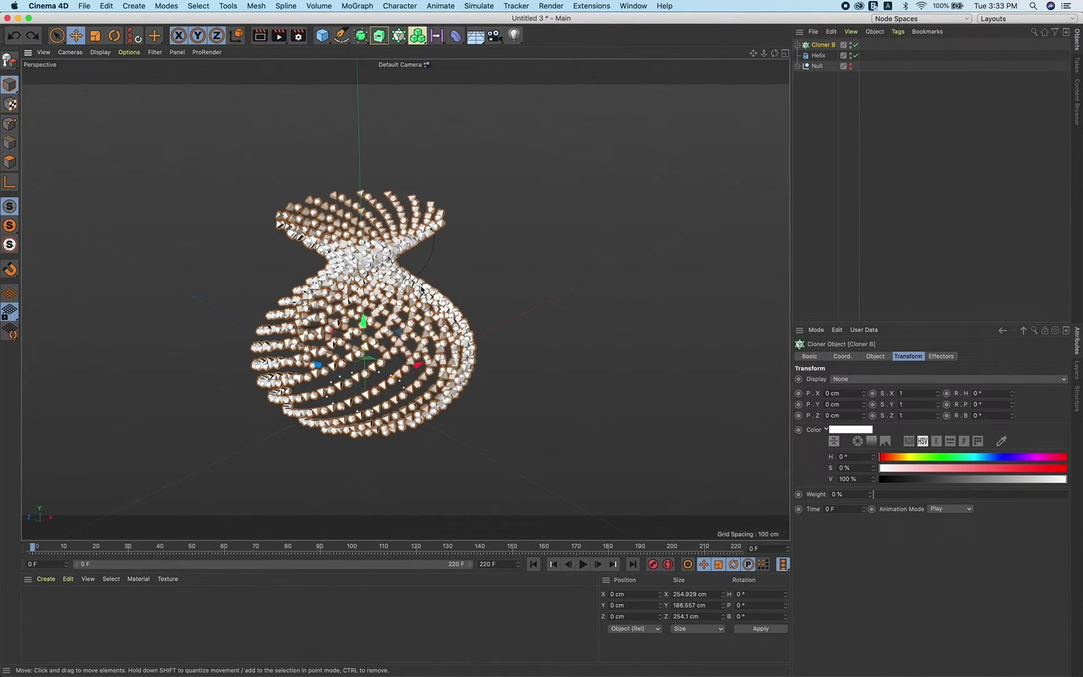
Keyframe Cloner B's heading rotation at frame 220 and play back the animation.
left_click(36, 548)
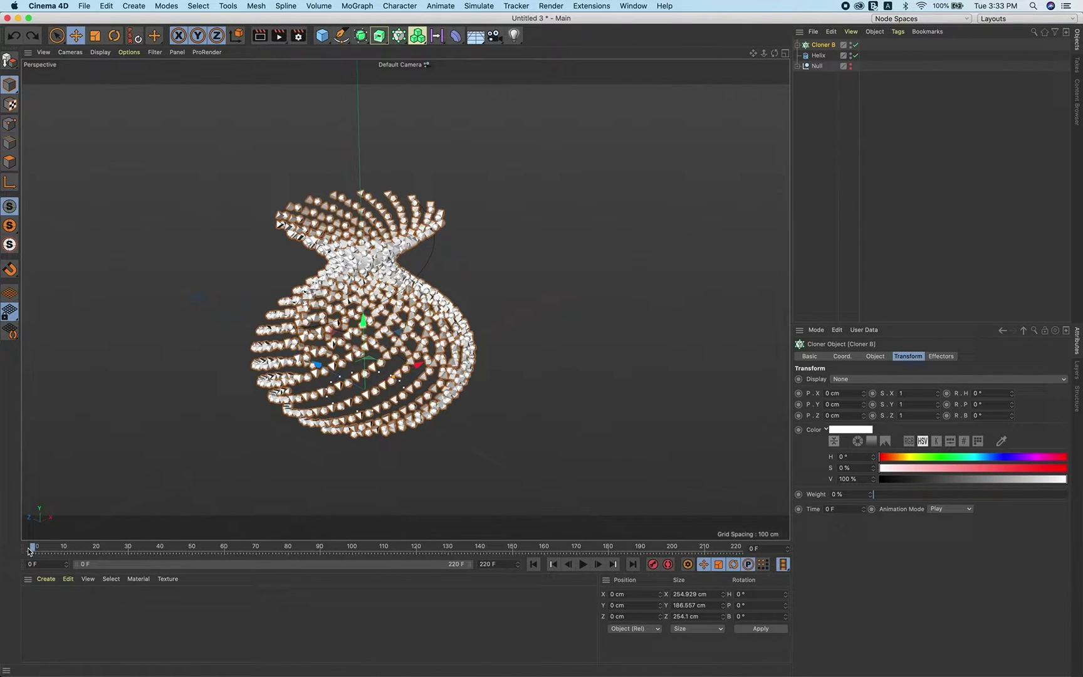
left_click(33, 548)
left_click(739, 549)
left_click(984, 393)
key("Return")
left_click(946, 394)
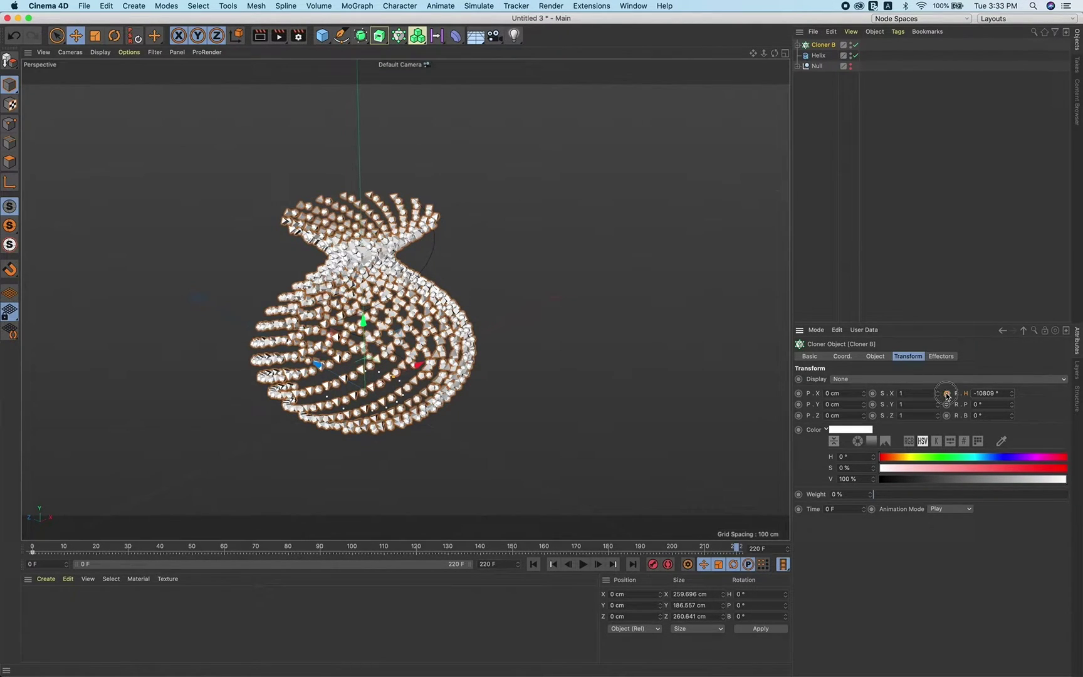
left_click(582, 564)
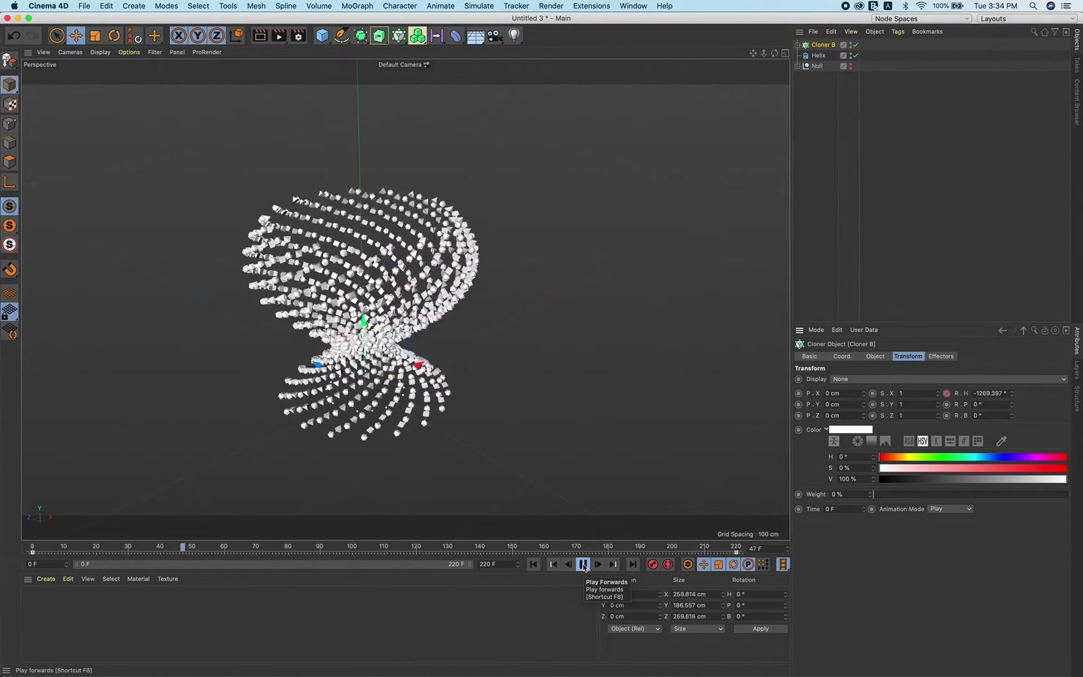
left_click(584, 564)
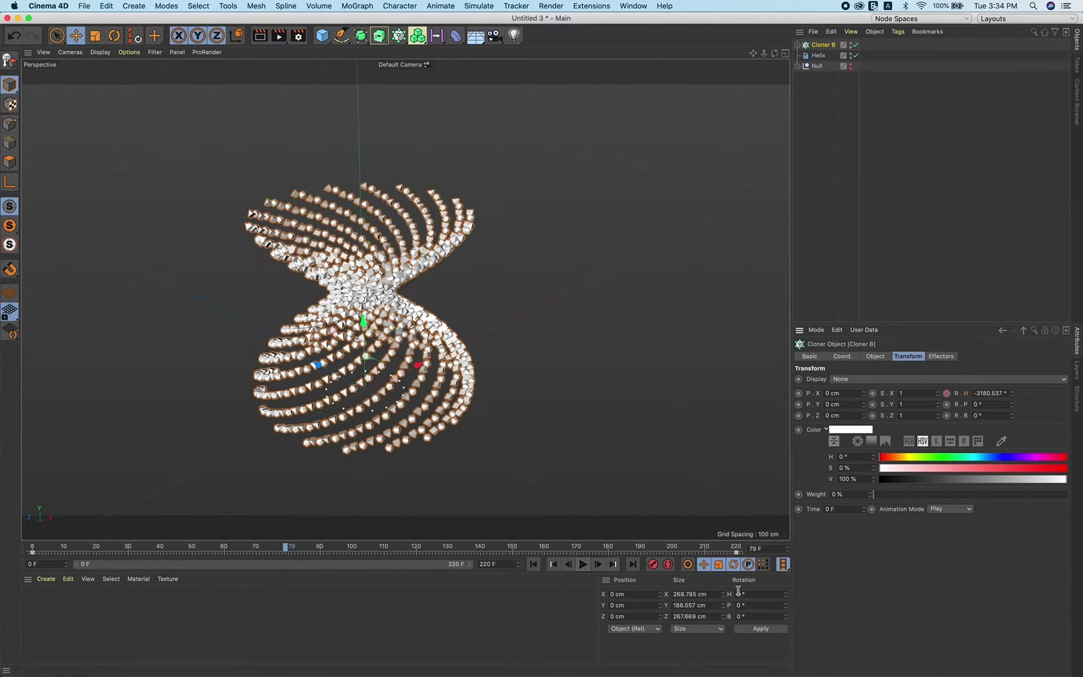
Re-key the frame 220 heading rotation at -1080°, preview the spin, and unhide the pot.
left_click(734, 547)
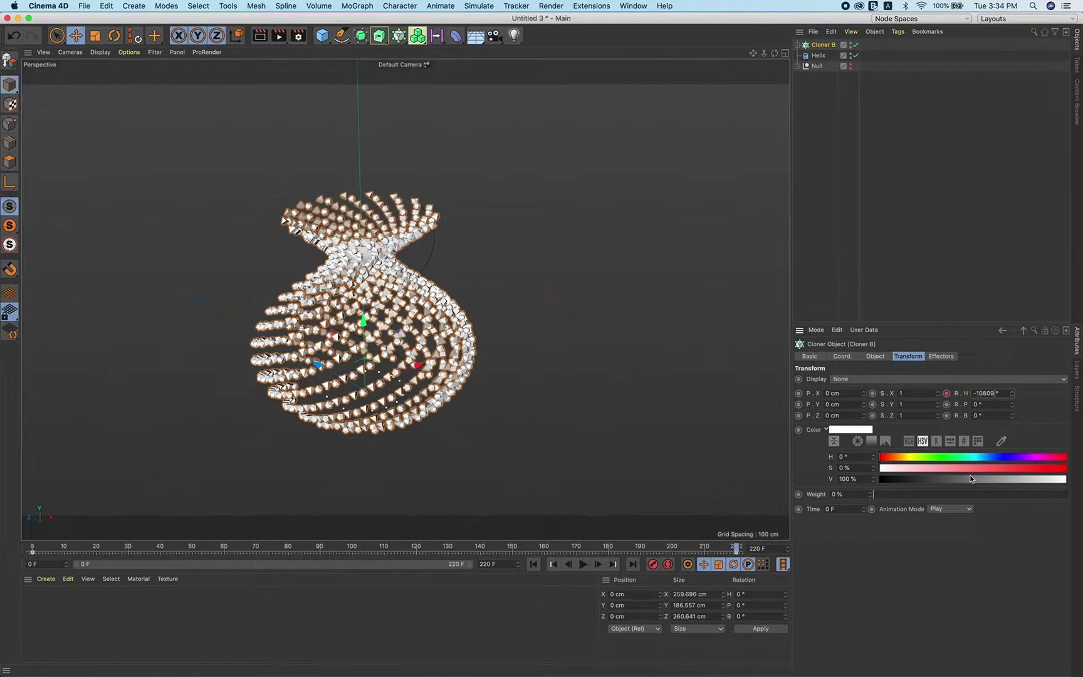
key("BackSpace")
key("Return")
left_click(947, 394)
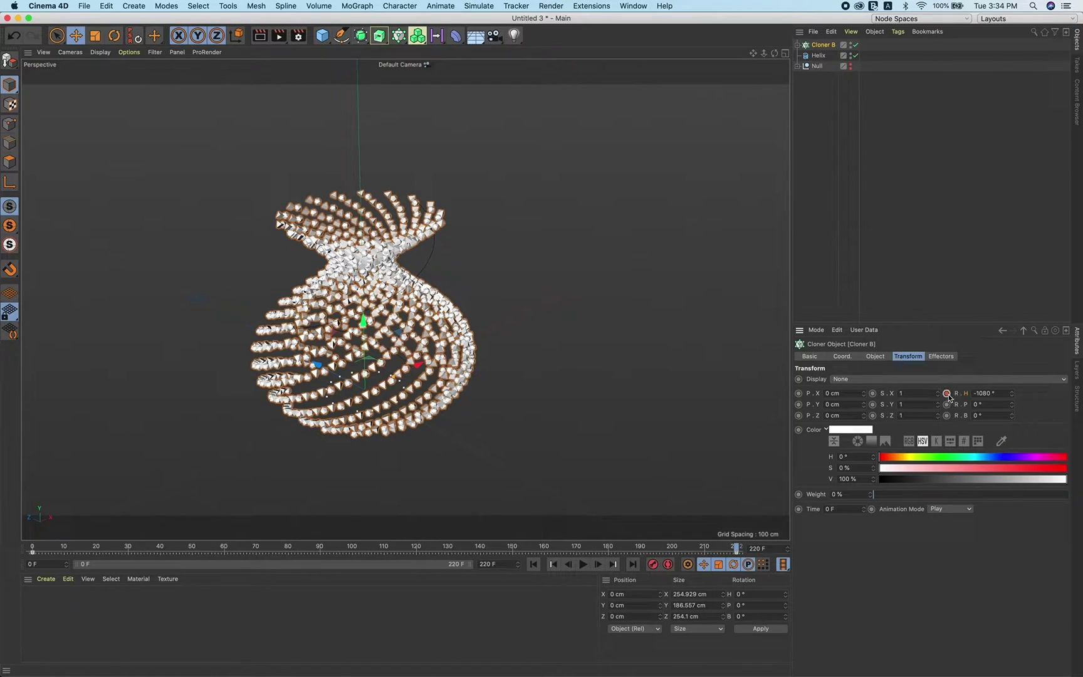
left_click(583, 565)
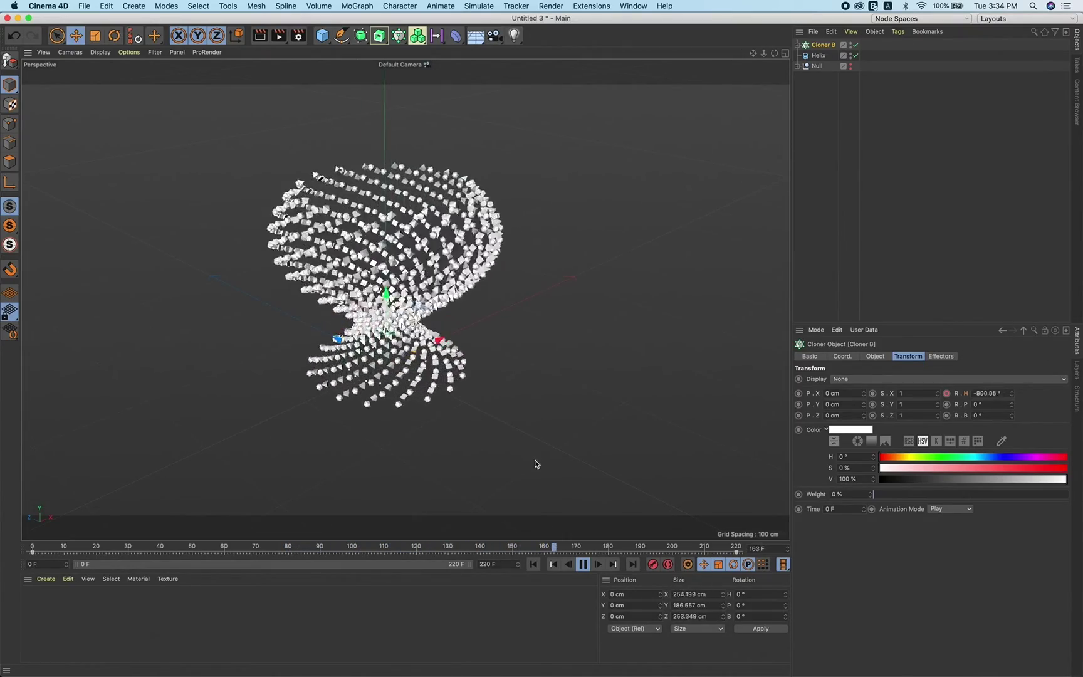
left_click(585, 565)
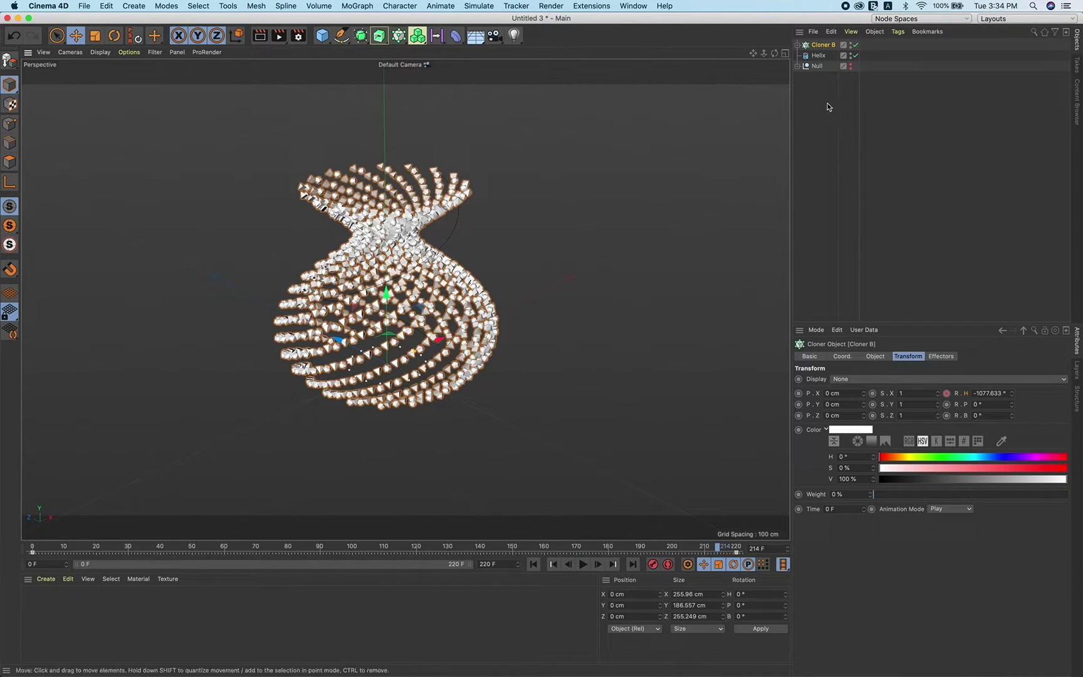
left_click(851, 67)
left_click_drag(541, 262, 538, 308, "alt")
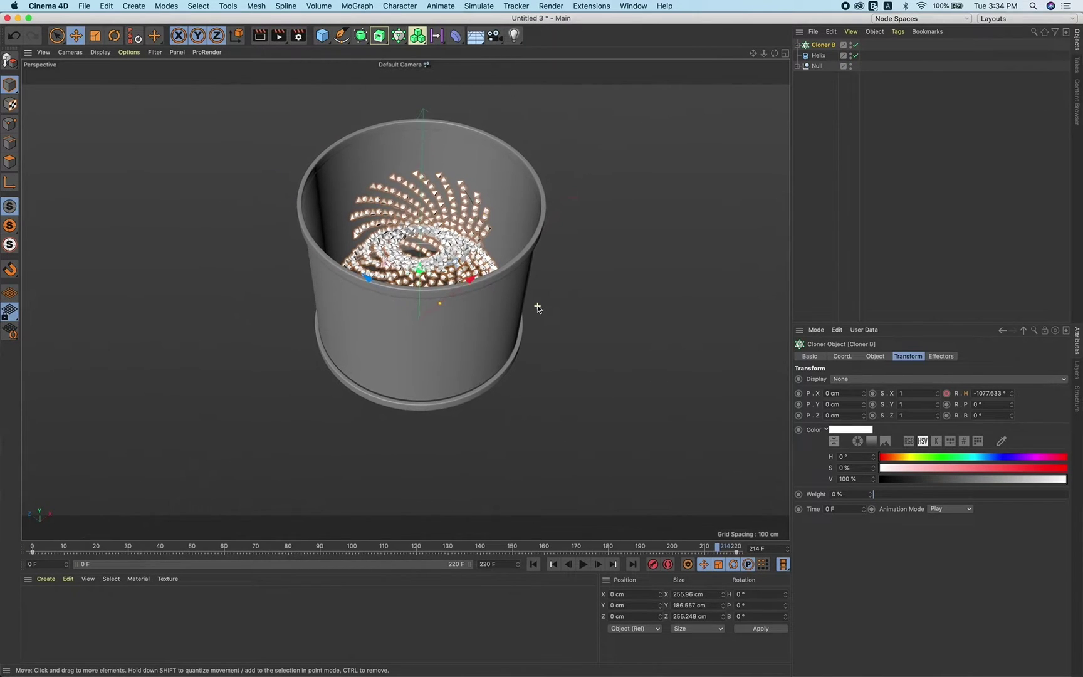
Add a Floor object and lower it in the Front view to sit just beneath the clones.
left_click(478, 37)
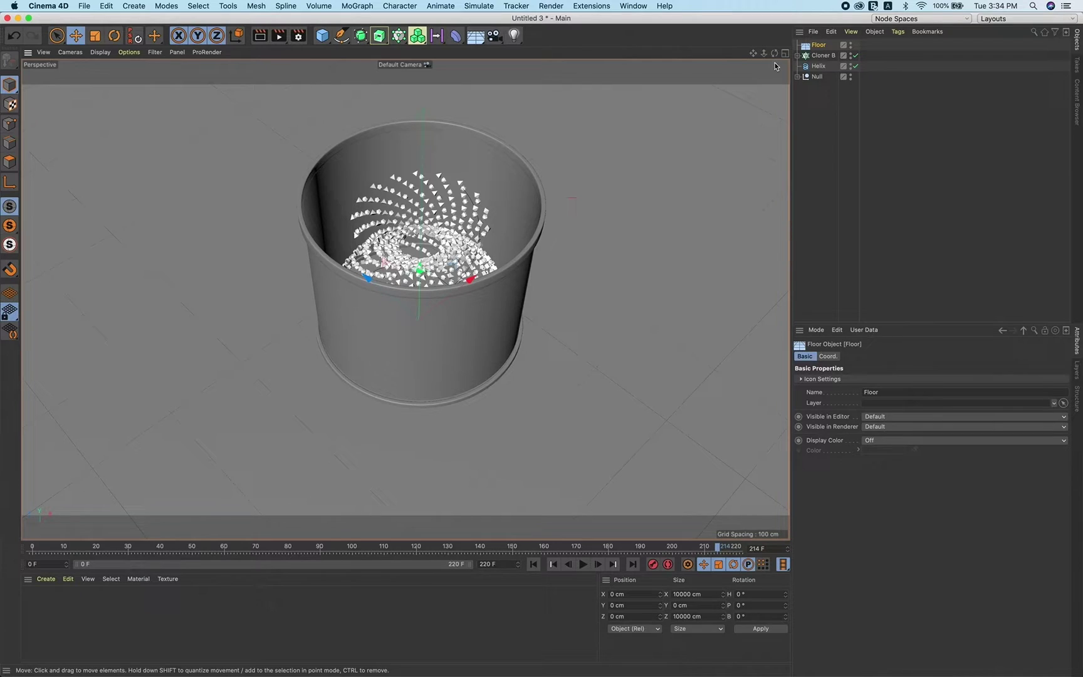
left_click(784, 54)
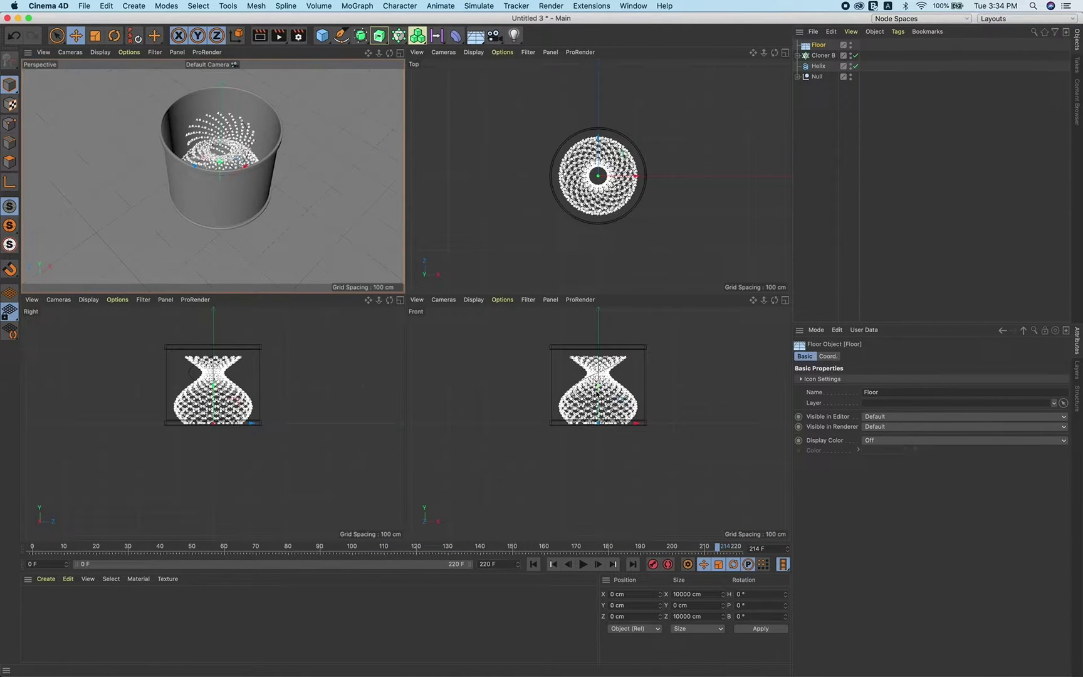
middle_click_drag(596, 392, 596, 394, "alt")
scroll(594, 389, "up", 2)
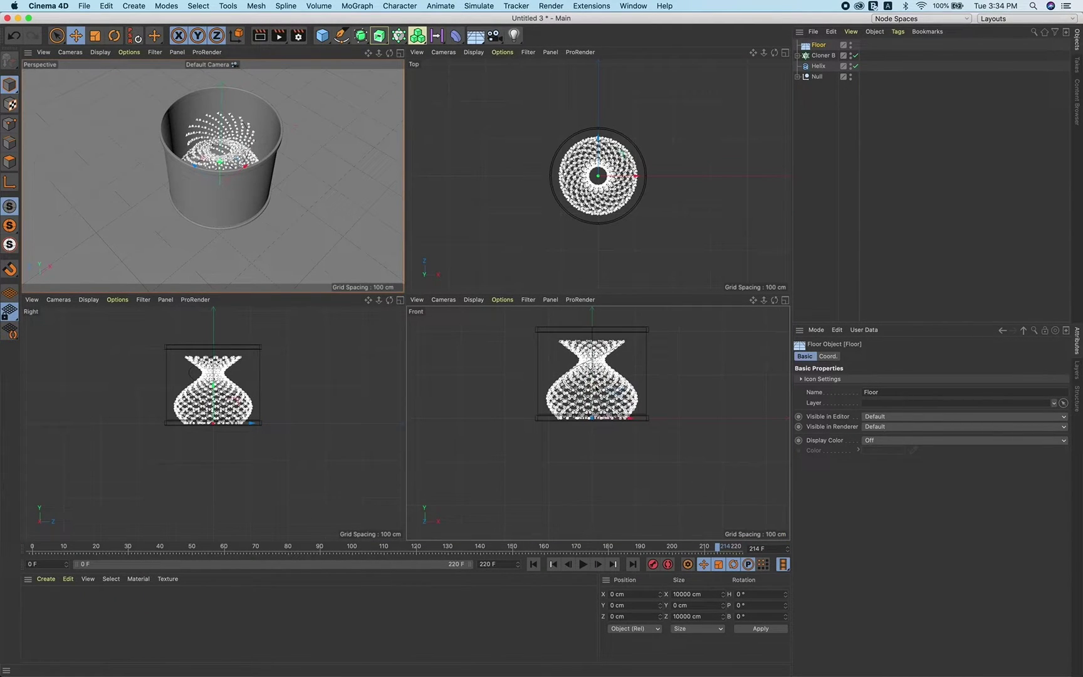
left_click(786, 301)
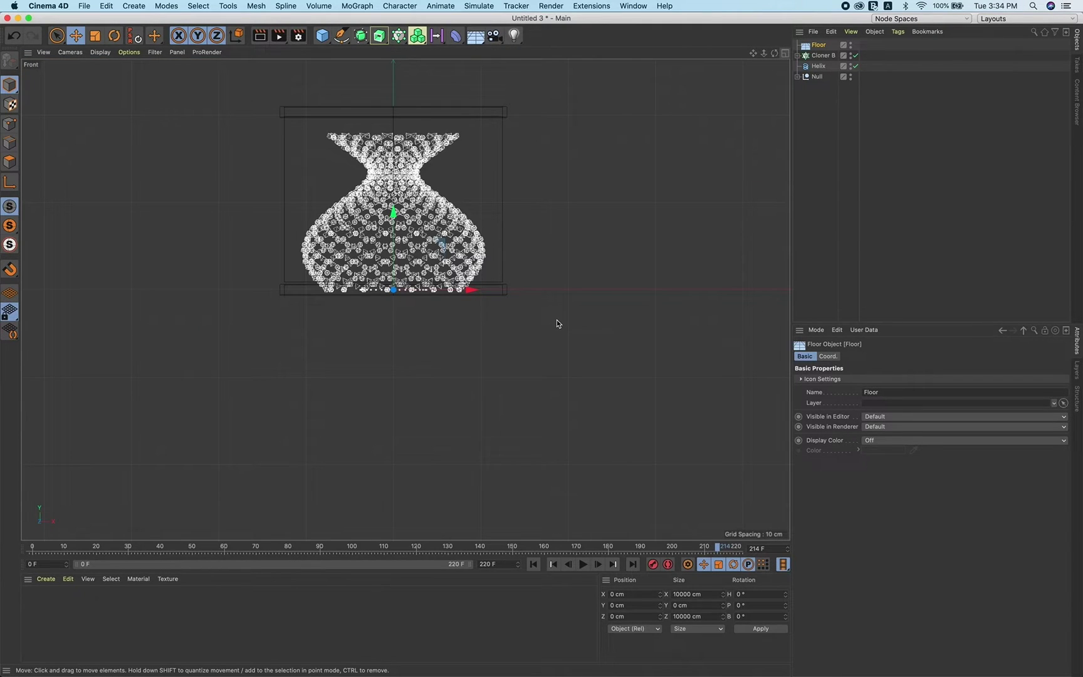
scroll(556, 320, "up", 8)
scroll(557, 322, "left", 5)
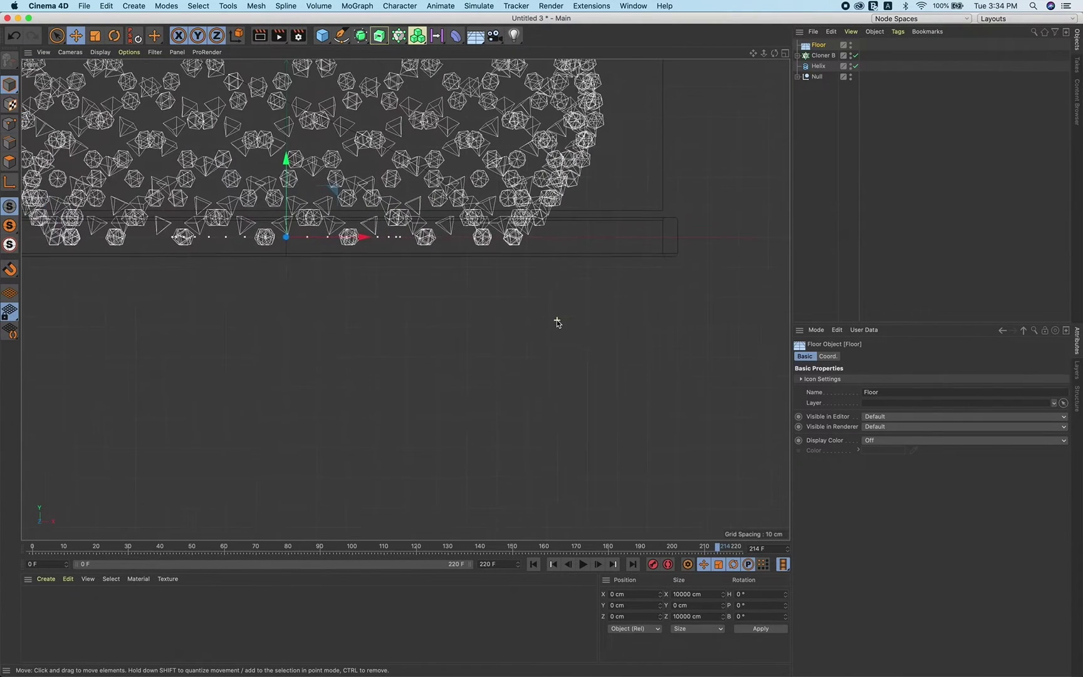
left_click_drag(286, 165, 290, 186)
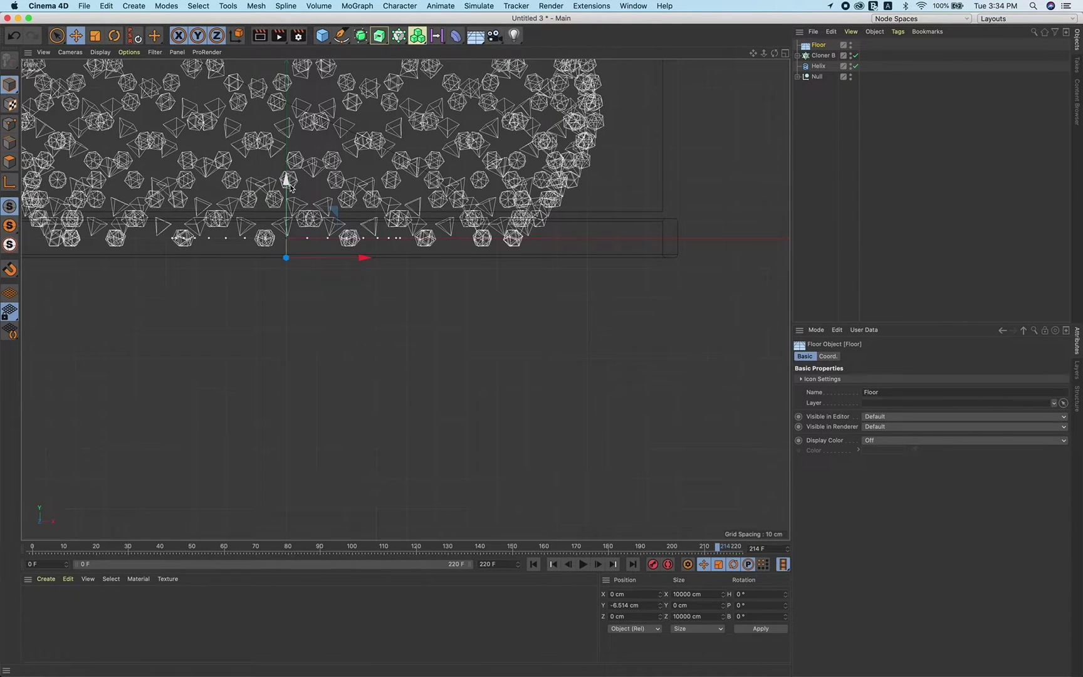
scroll(290, 186, "down", 6)
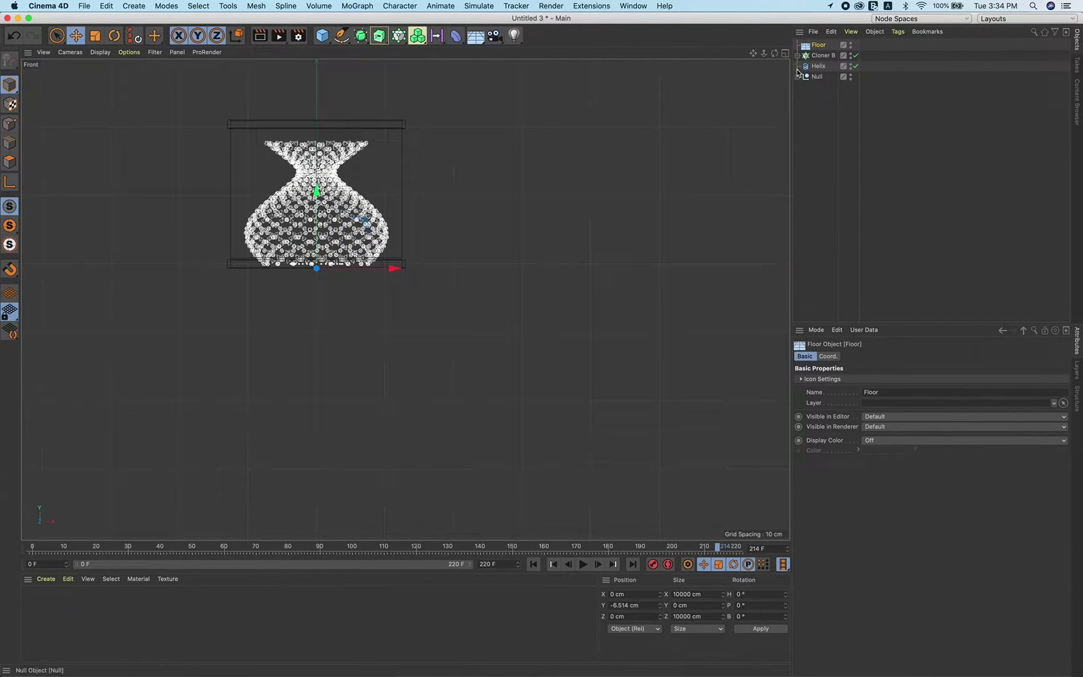
left_click(785, 53)
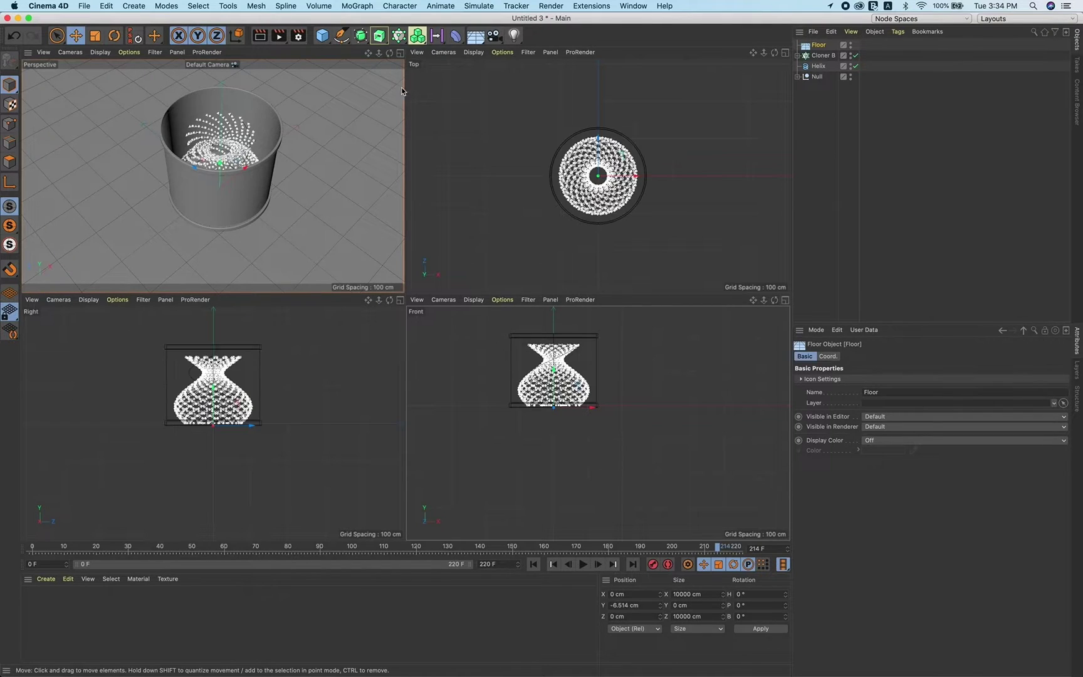
left_click(400, 53)
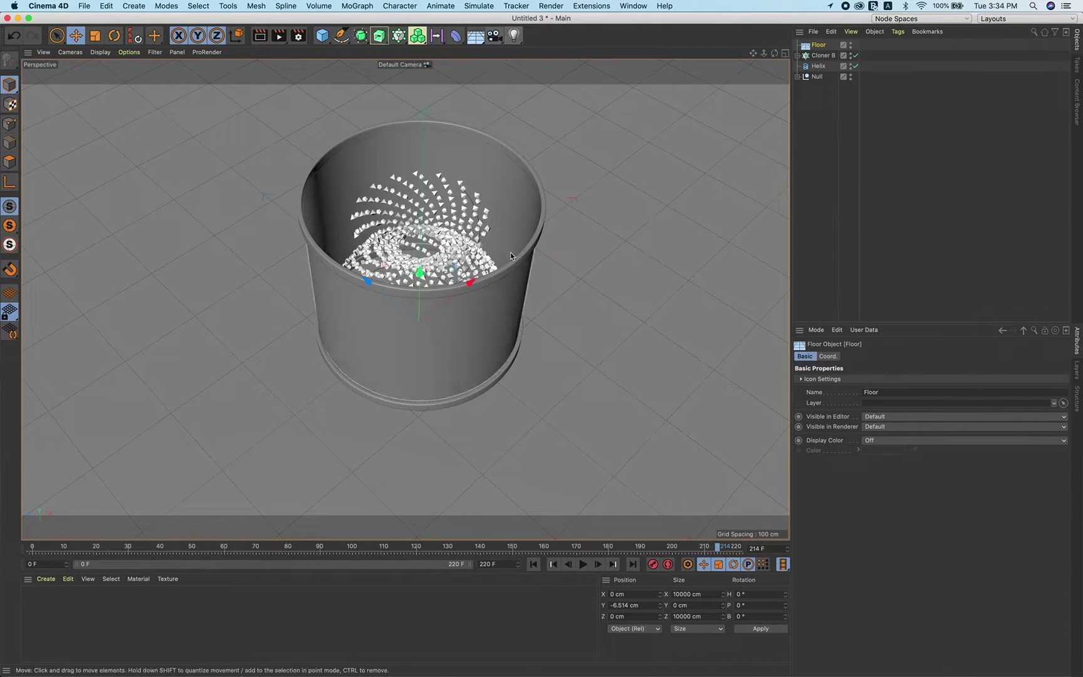
left_click_drag(510, 252, 438, 335, "alt")
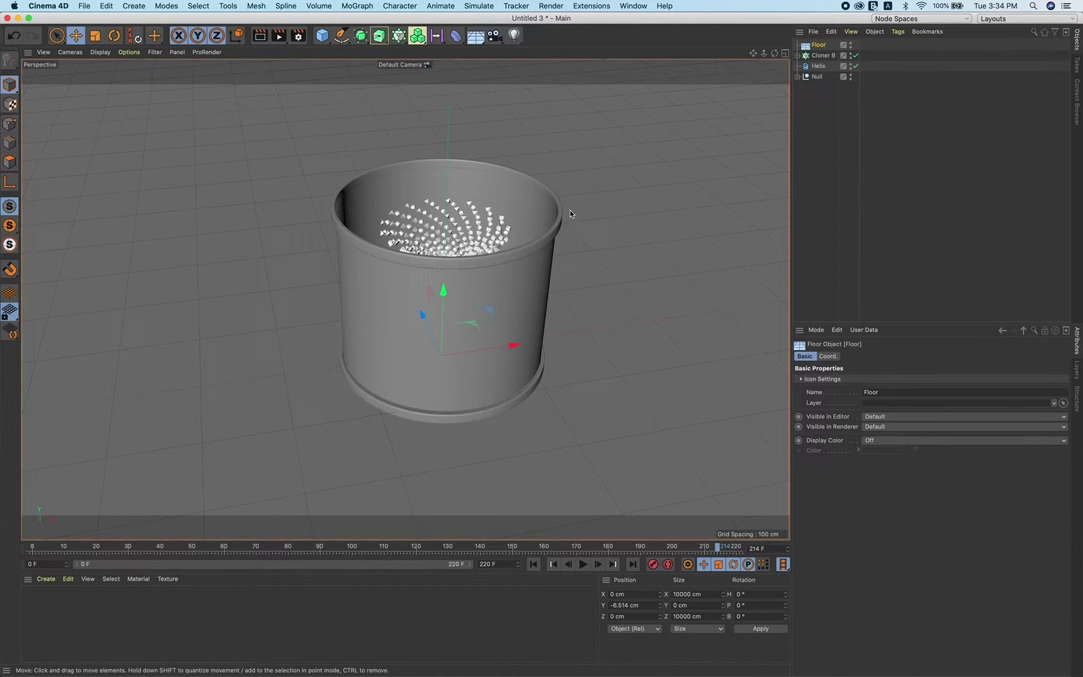
Select the pot's Null, go to frame 40, and add a new 36 mm camera framing the pot.
scroll(570, 209, "right", 5)
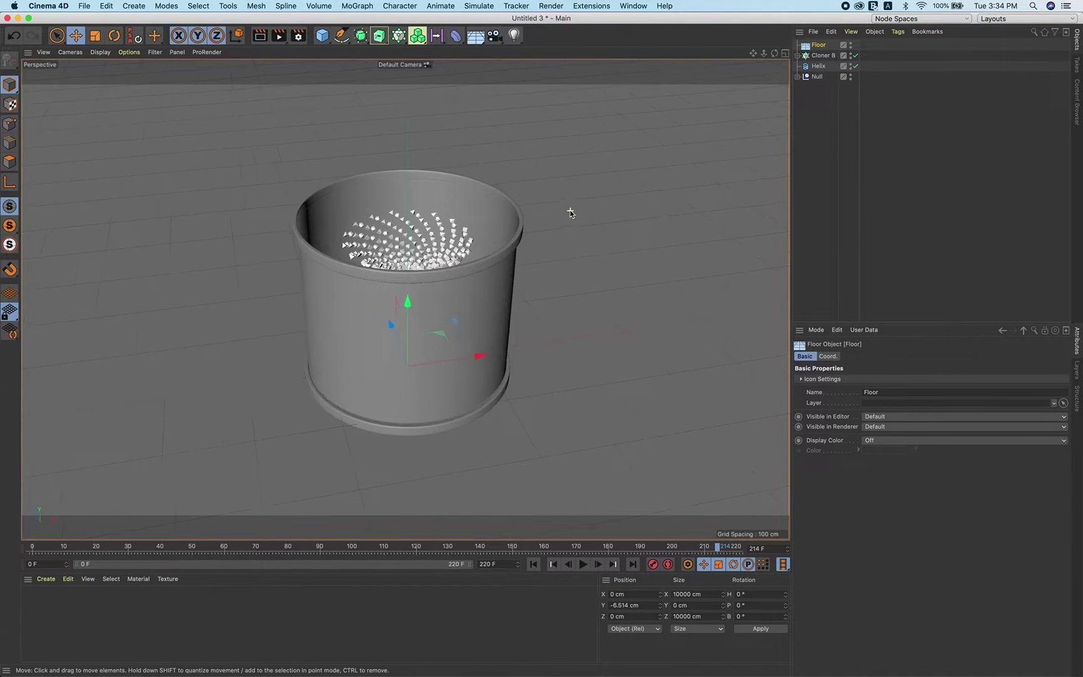
left_click(817, 77)
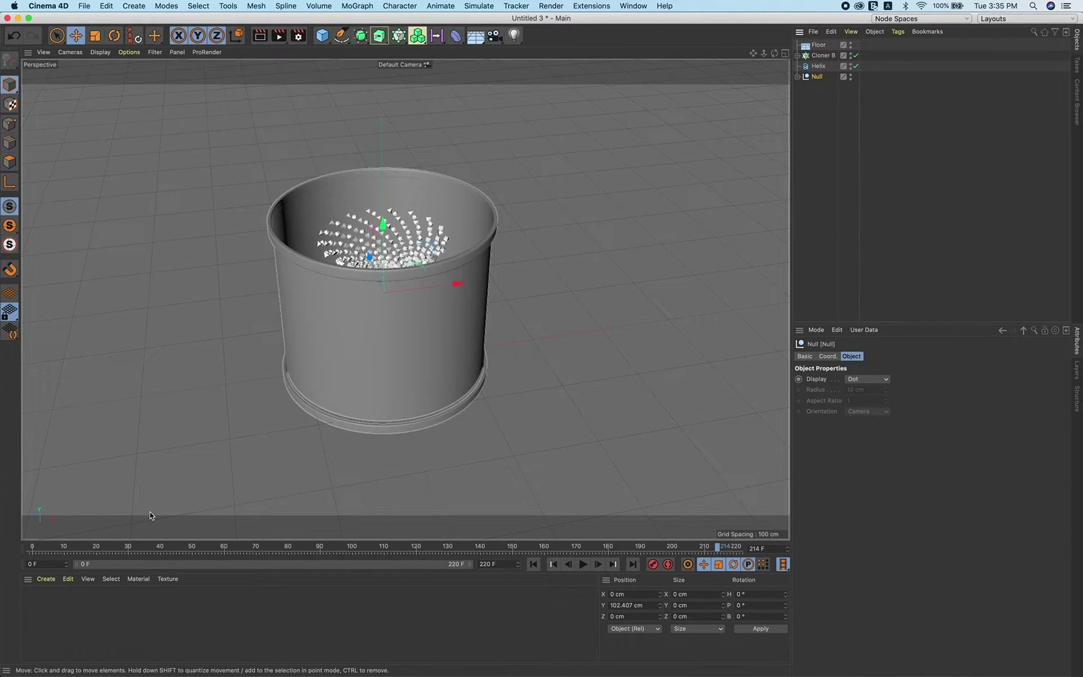
left_click(161, 552)
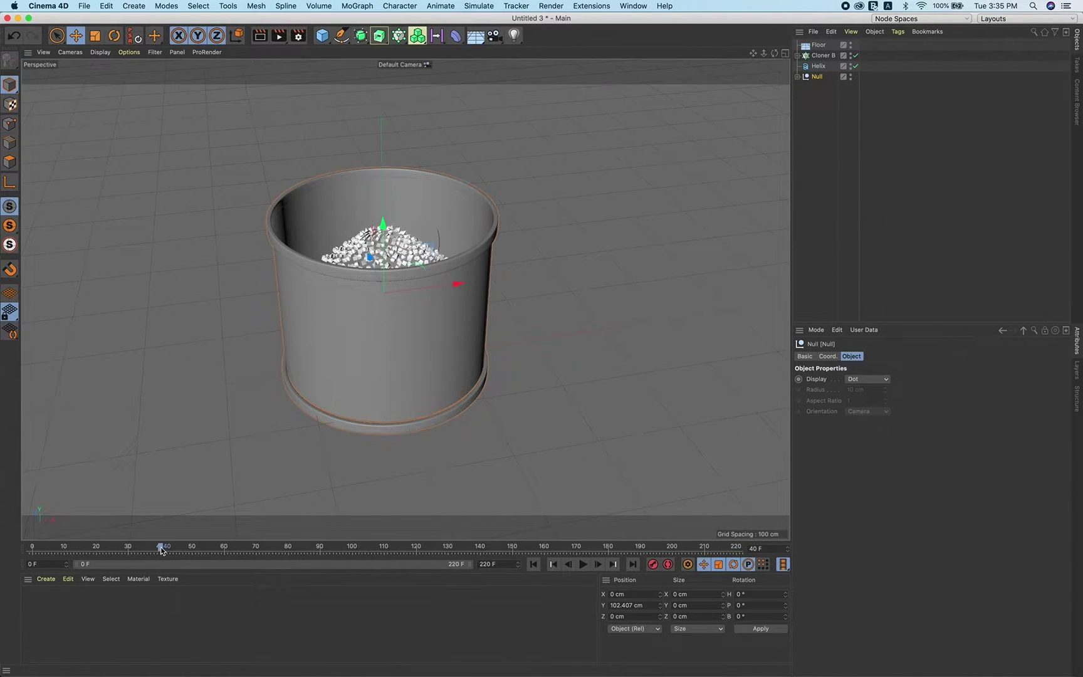
left_click_drag(335, 375, 345, 375, "alt")
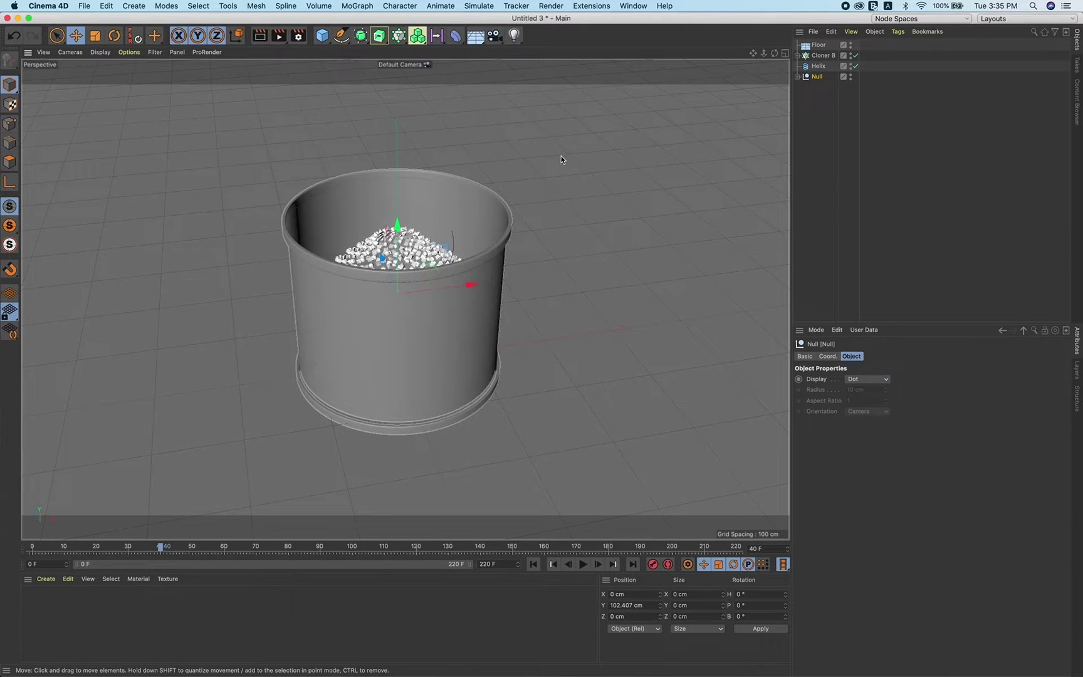
left_click(495, 38)
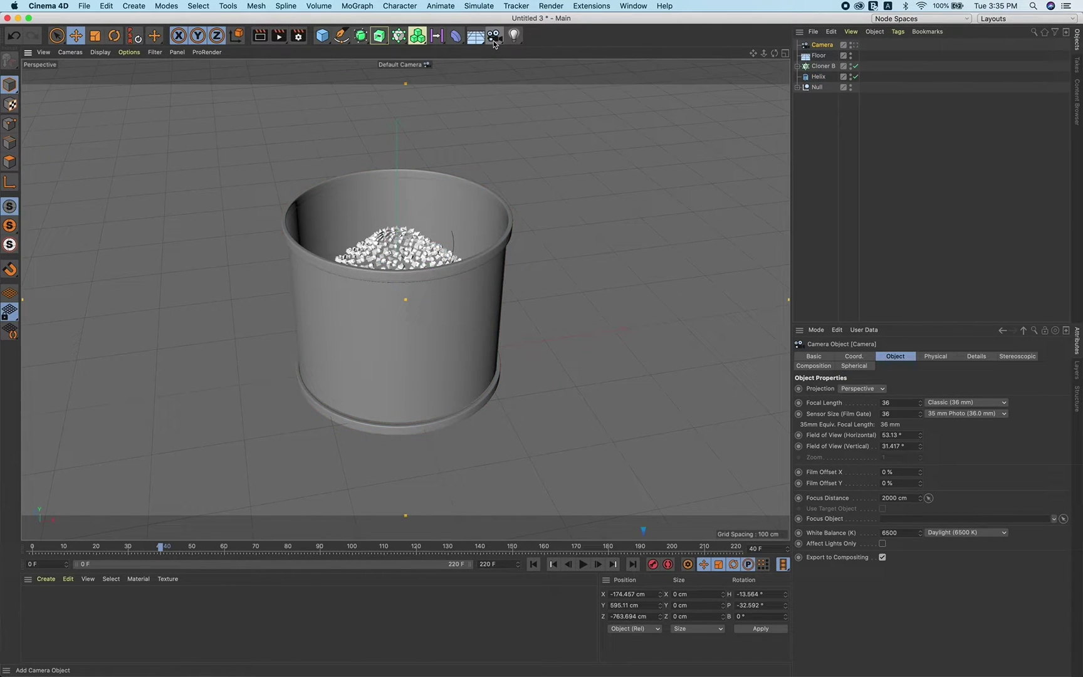
Look through the new camera and set its projection to Isometric.
left_click(856, 46)
left_click(861, 389)
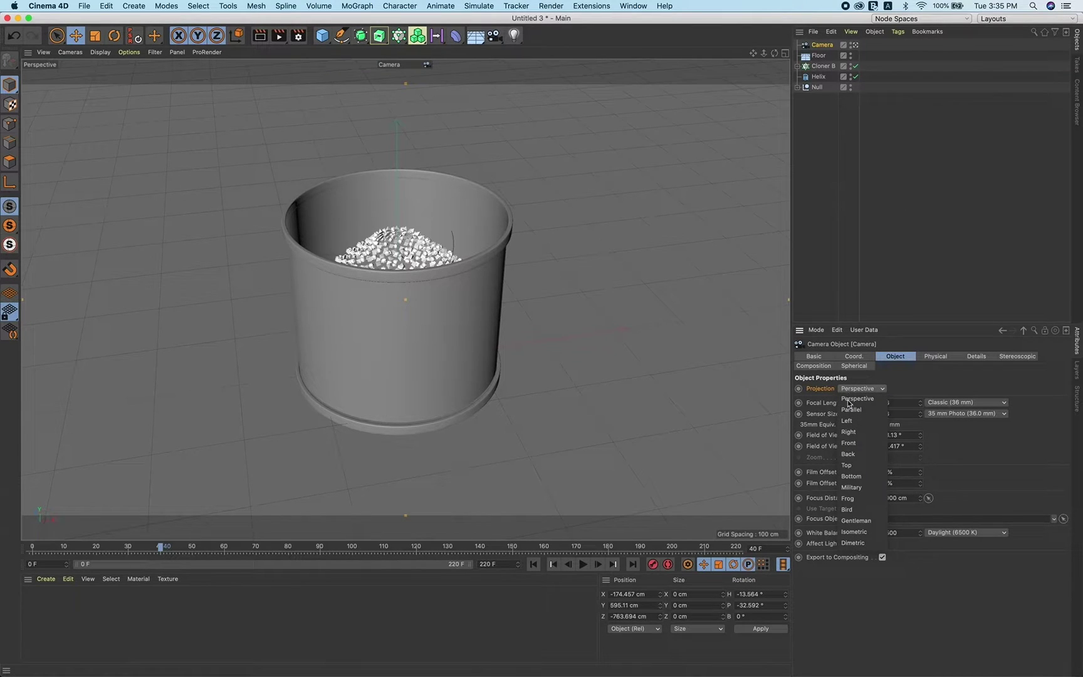
left_click(860, 534)
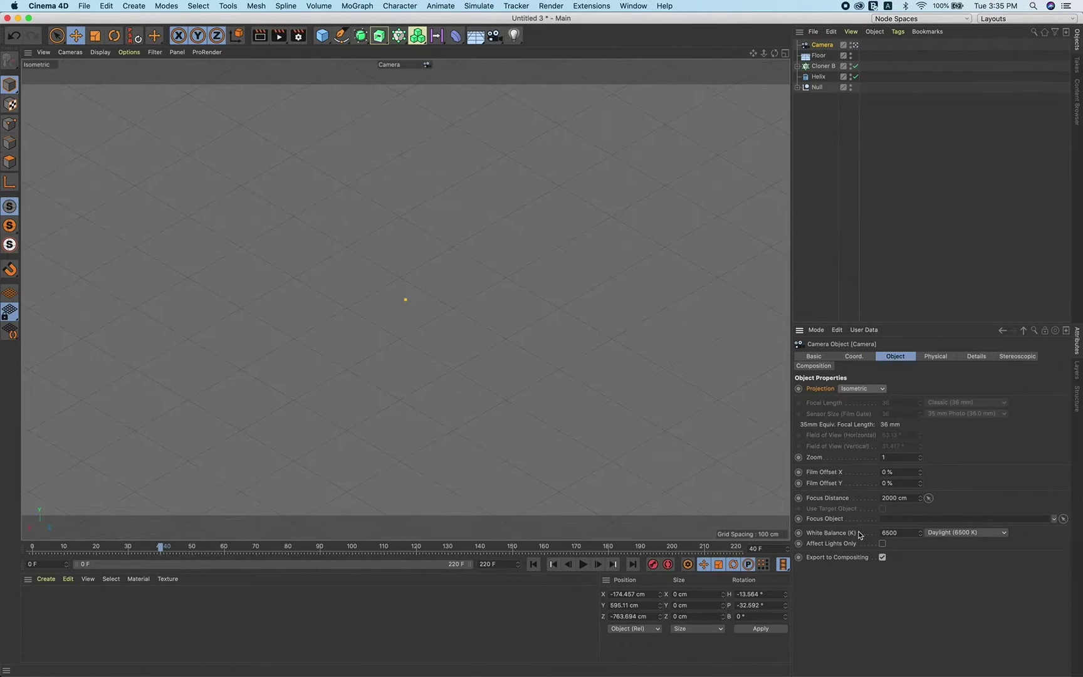
Select the pot's Null, zoom in on it, and shift it along X to -118.046 cm.
left_click(817, 87)
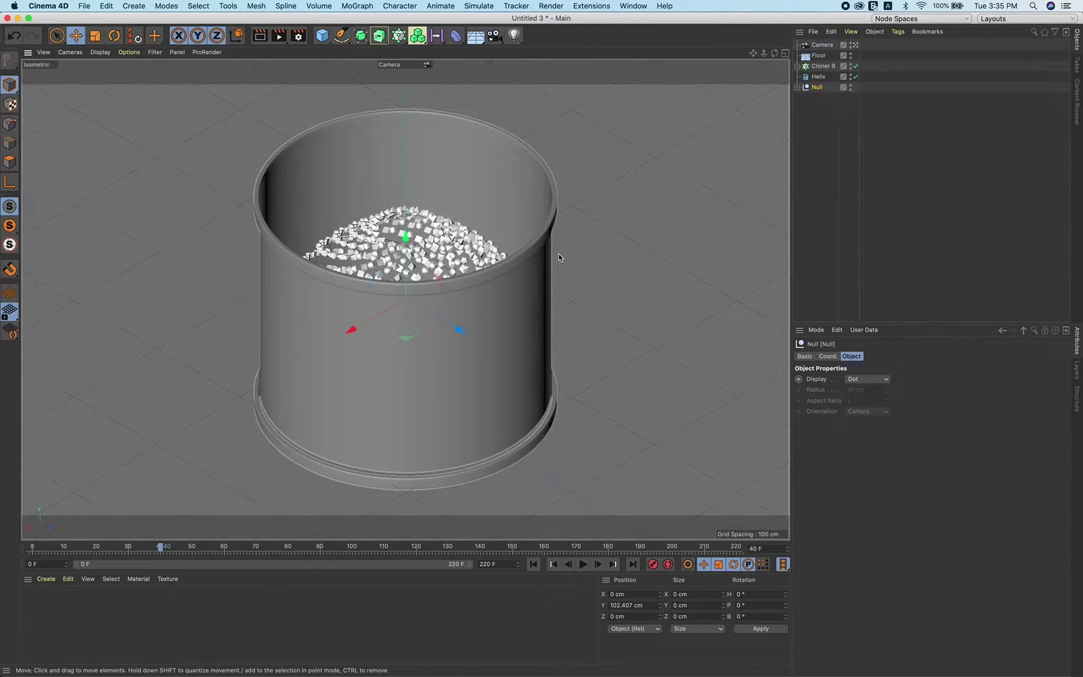
scroll(558, 256, "down", 5)
scroll(559, 253, "right", 3)
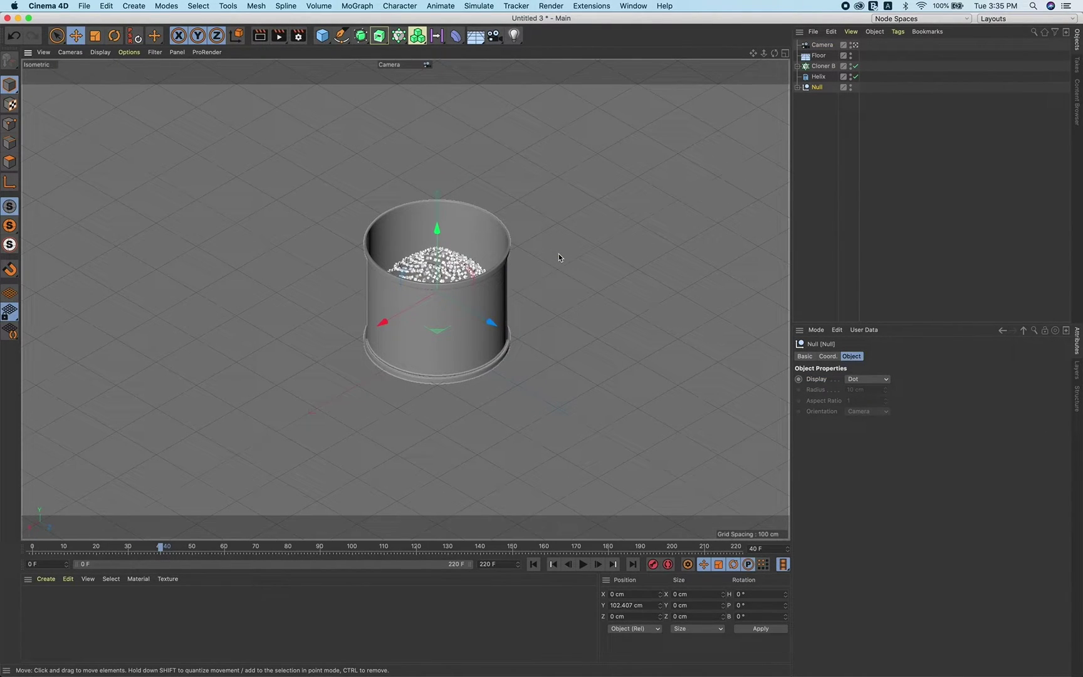
left_click_drag(761, 56, 557, 250)
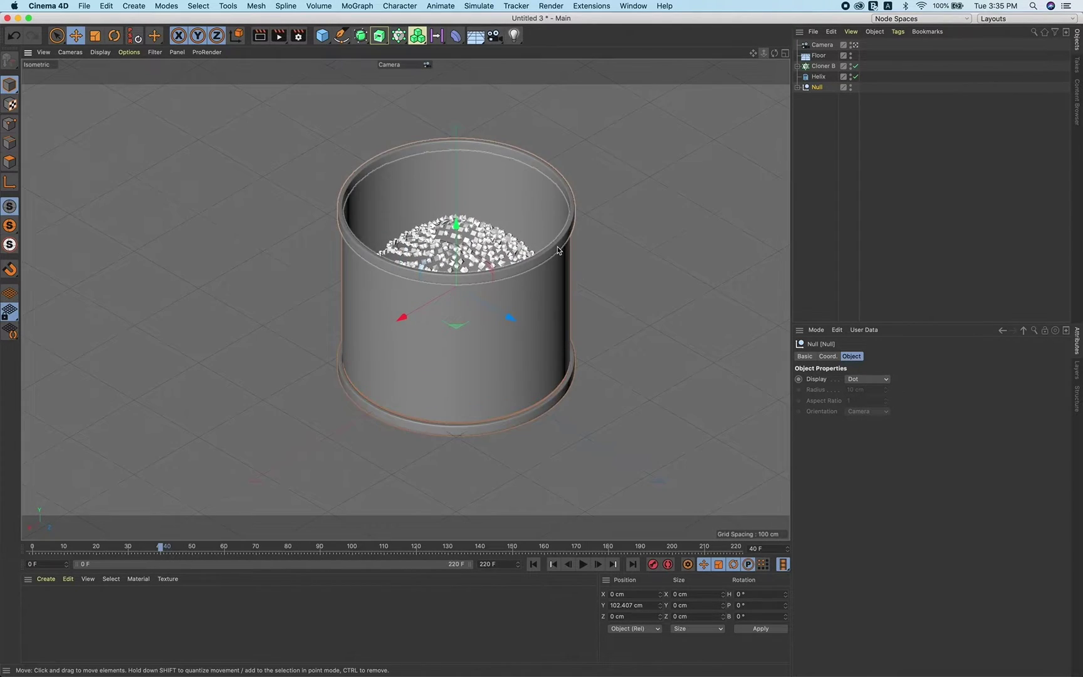
scroll(557, 250, "right", 3)
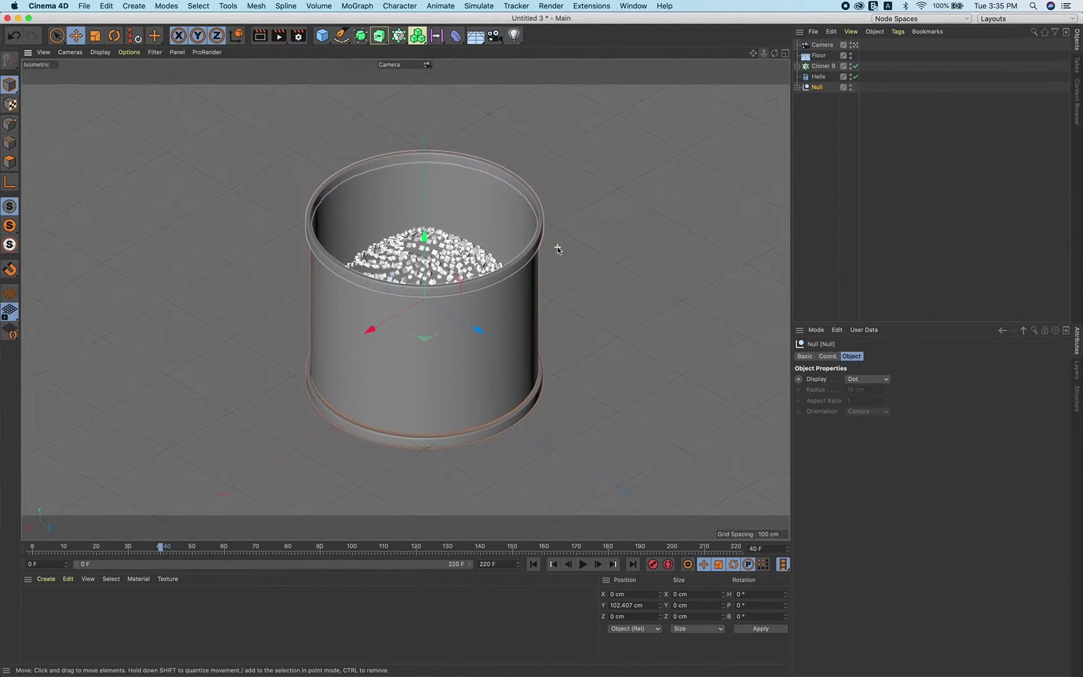
left_click_drag(754, 54, 730, 55)
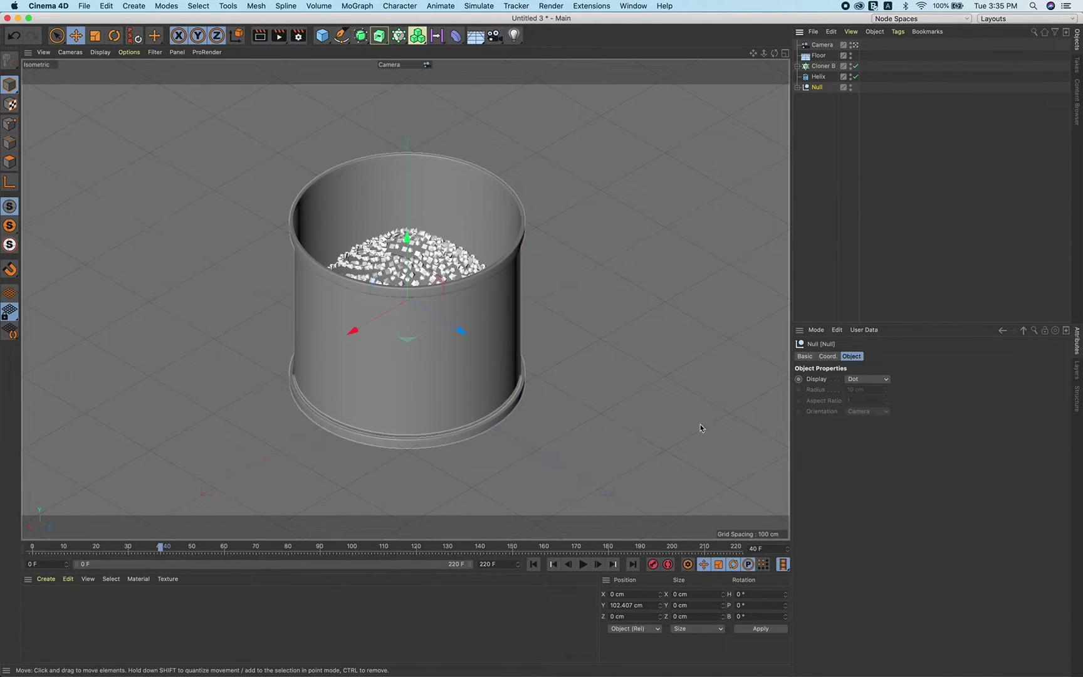
mouse_move(379, 320)
left_mouse_down()
mouse_move(405, 282)
mouse_move(633, 164)
mouse_move(542, 193)
mouse_move(126, 490)
mouse_move(171, 446)
mouse_move(326, 376)
left_mouse_up()
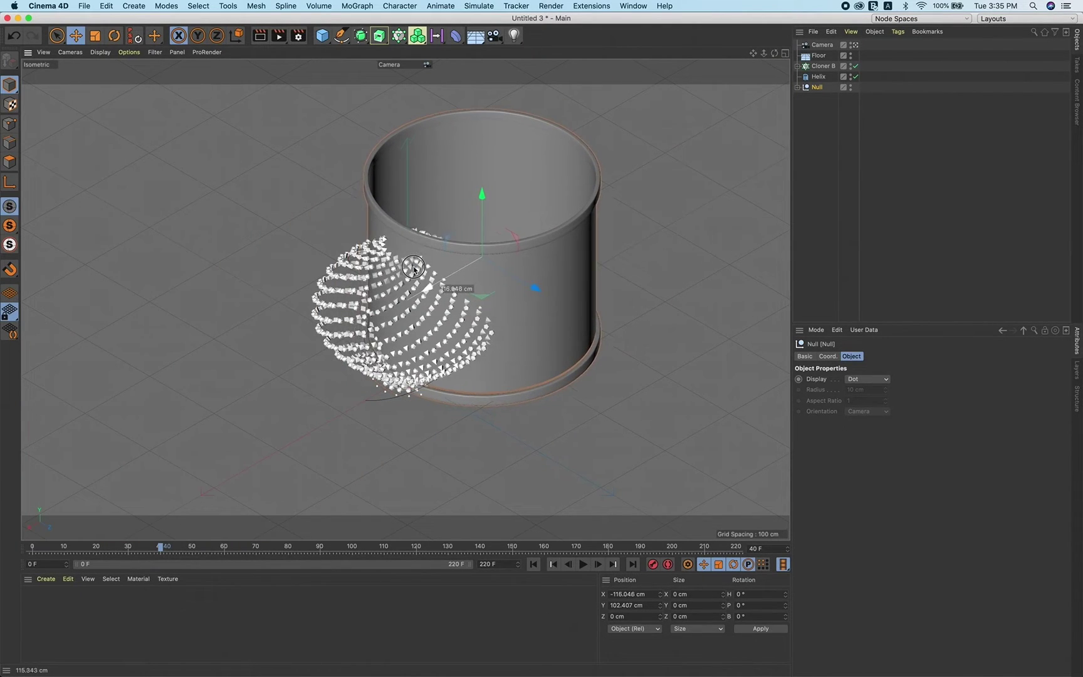
At frame 0, move the pot Null far off to X -777.977 cm and keyframe its position.
key("ctrl+z")
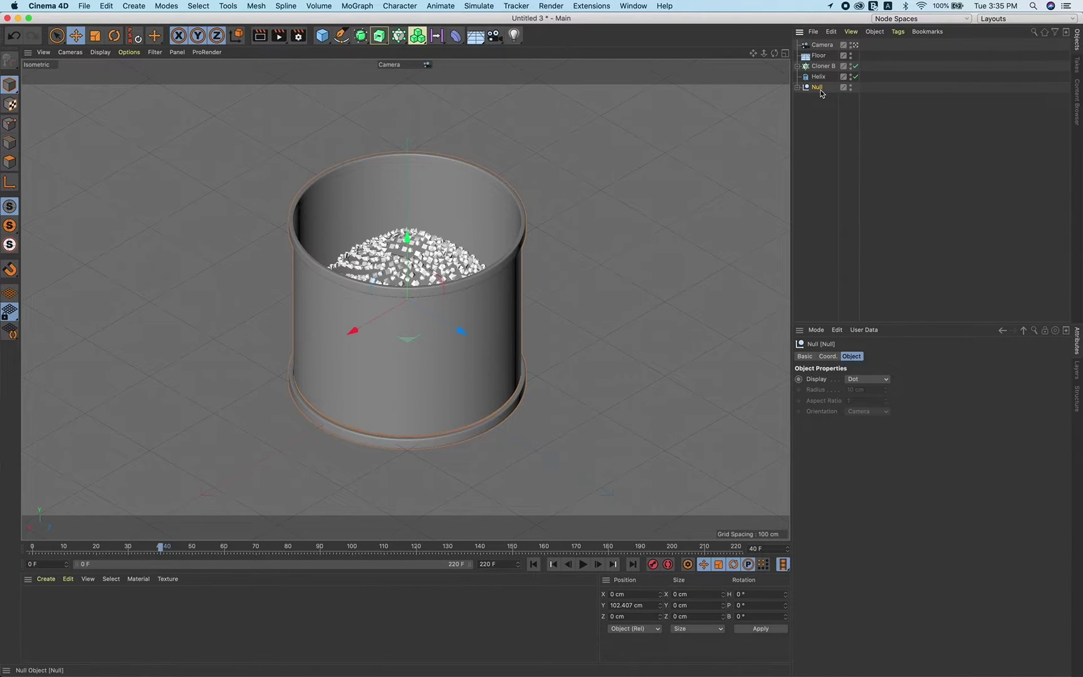
left_click(827, 356)
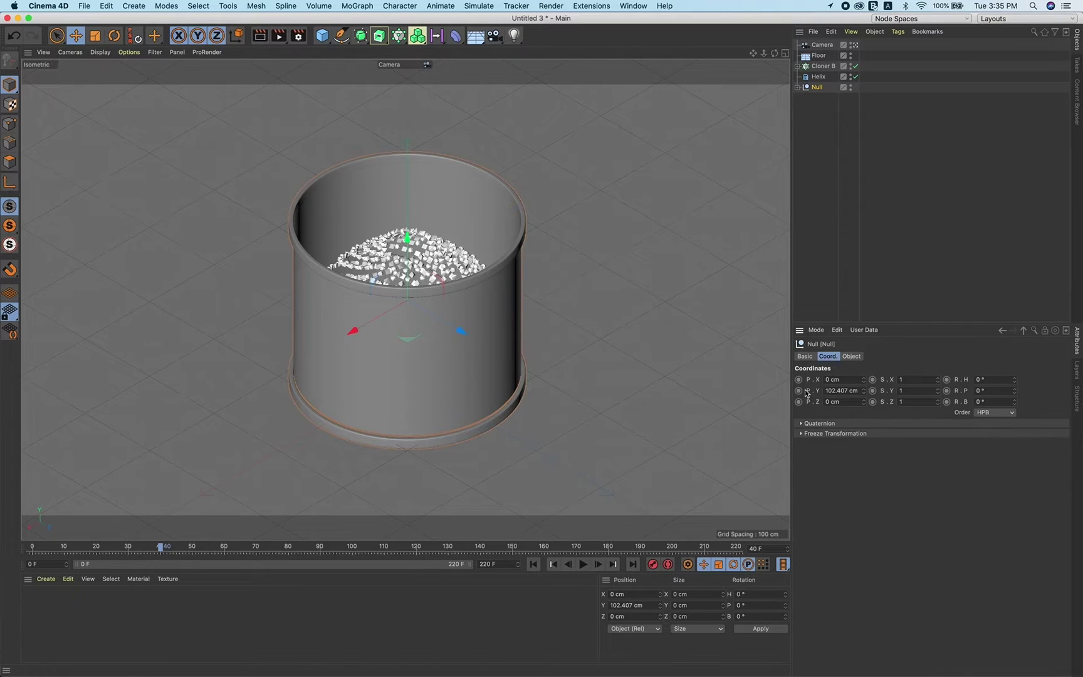
left_click(35, 548)
left_click_drag(9, 552, 10, 551)
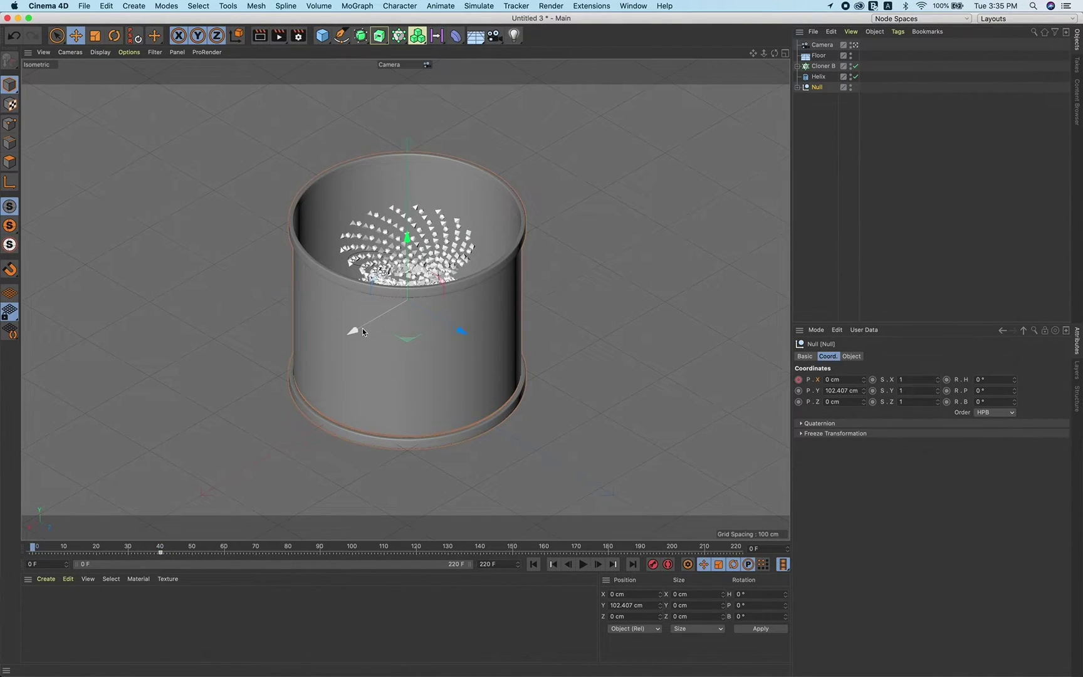
left_click_drag(353, 331, 784, 83)
left_click(800, 380)
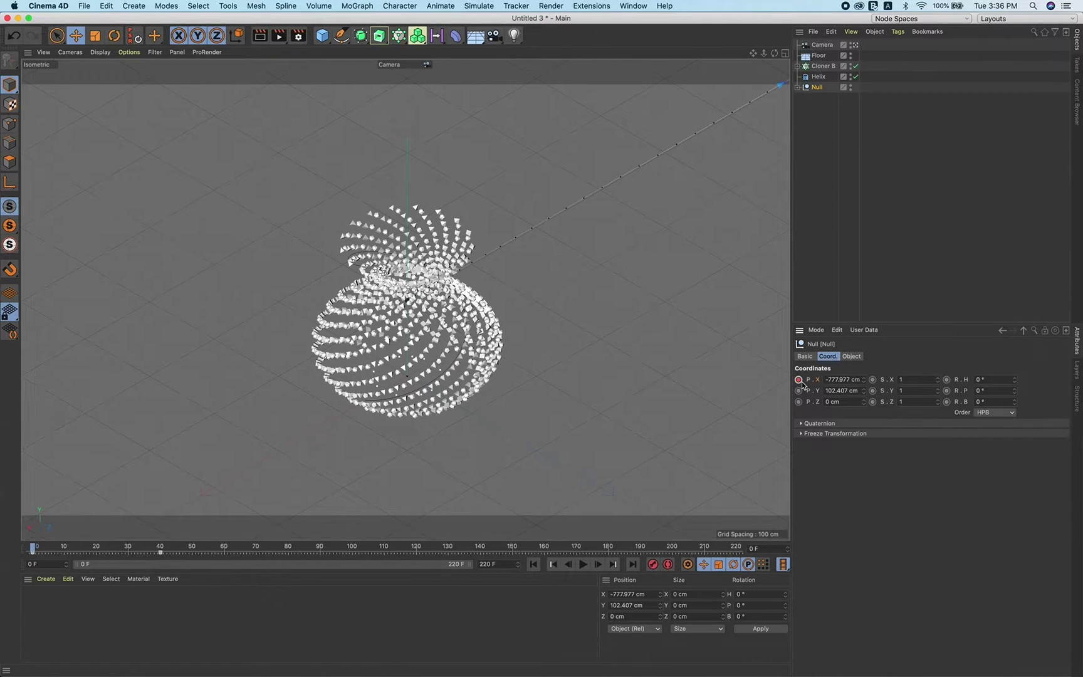
At the last frame, slide the pot Null far the other way to X 789.946 cm.
left_click(513, 549)
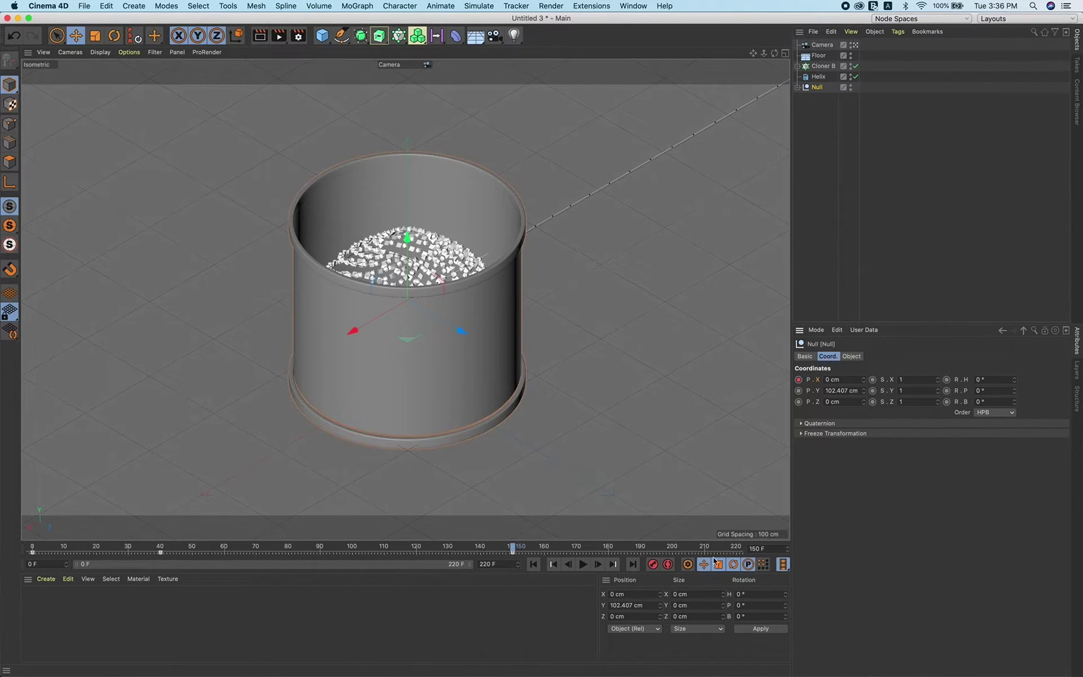
left_click(736, 550)
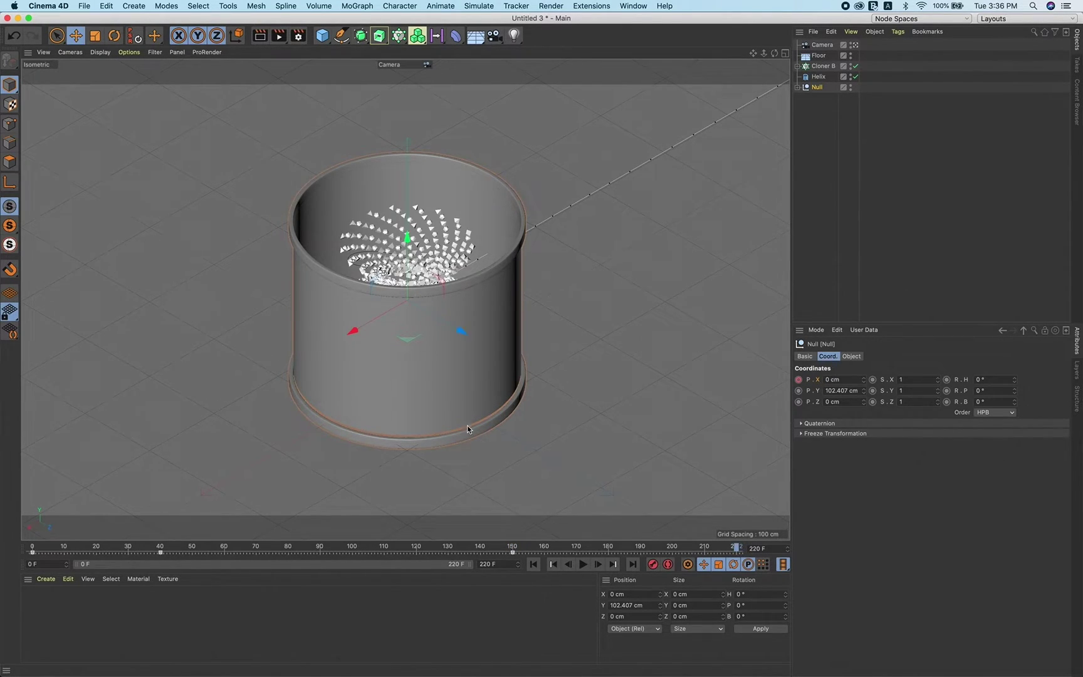
left_click_drag(353, 331, 24, 523)
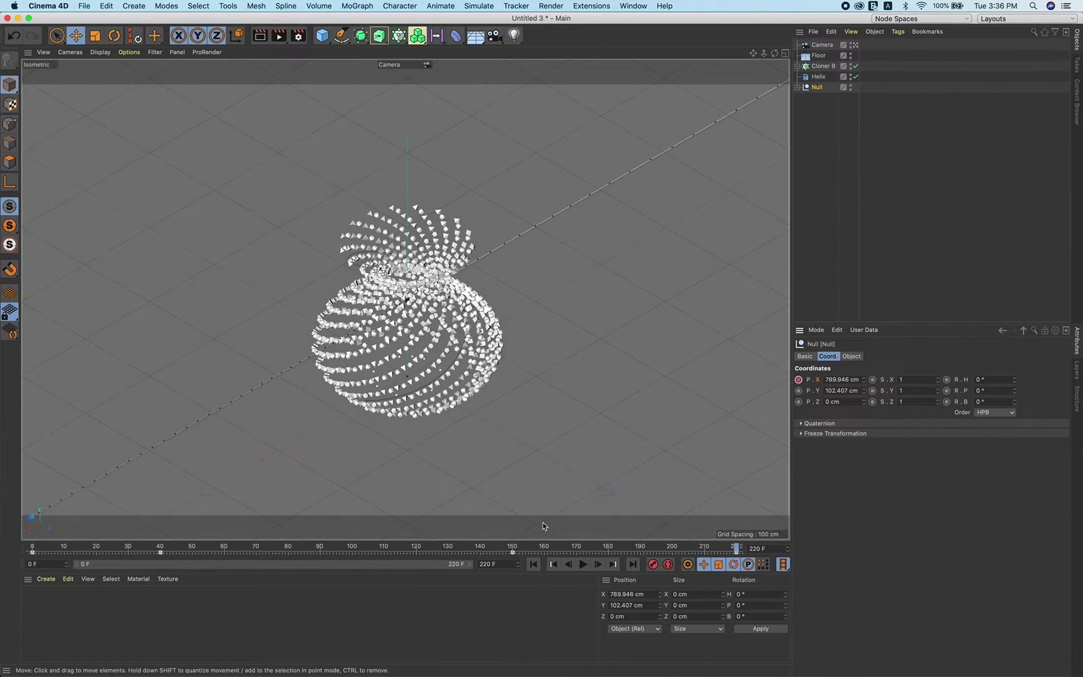
Preview the bucket's slide from the start, then park at frame 99 and deselect the Null.
left_click(533, 564)
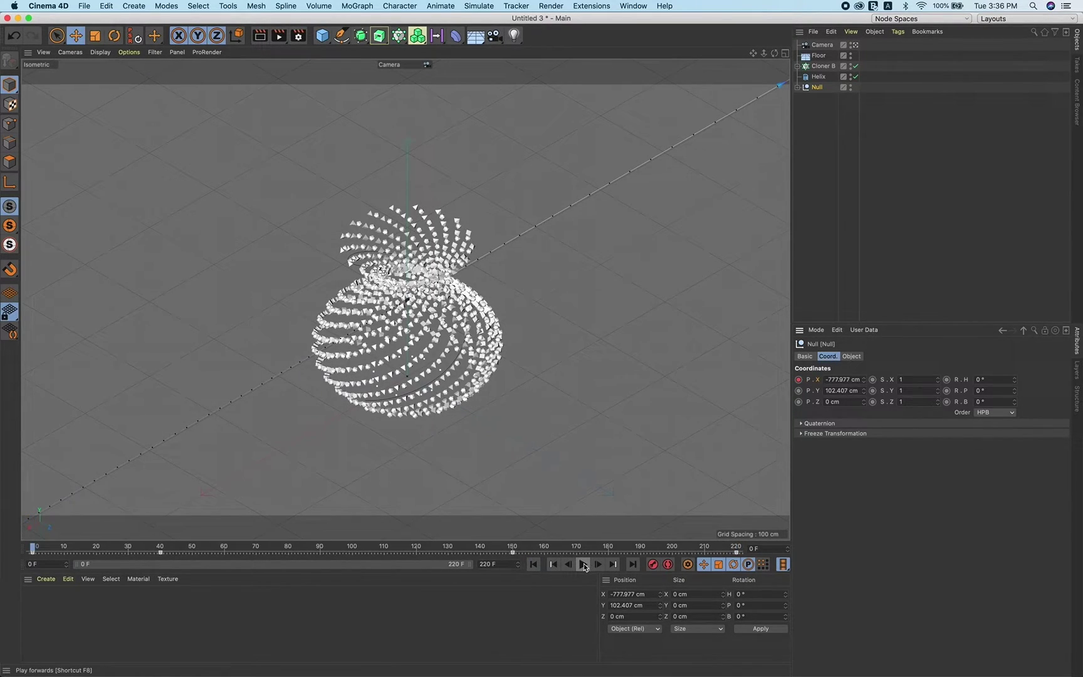
left_click(583, 565)
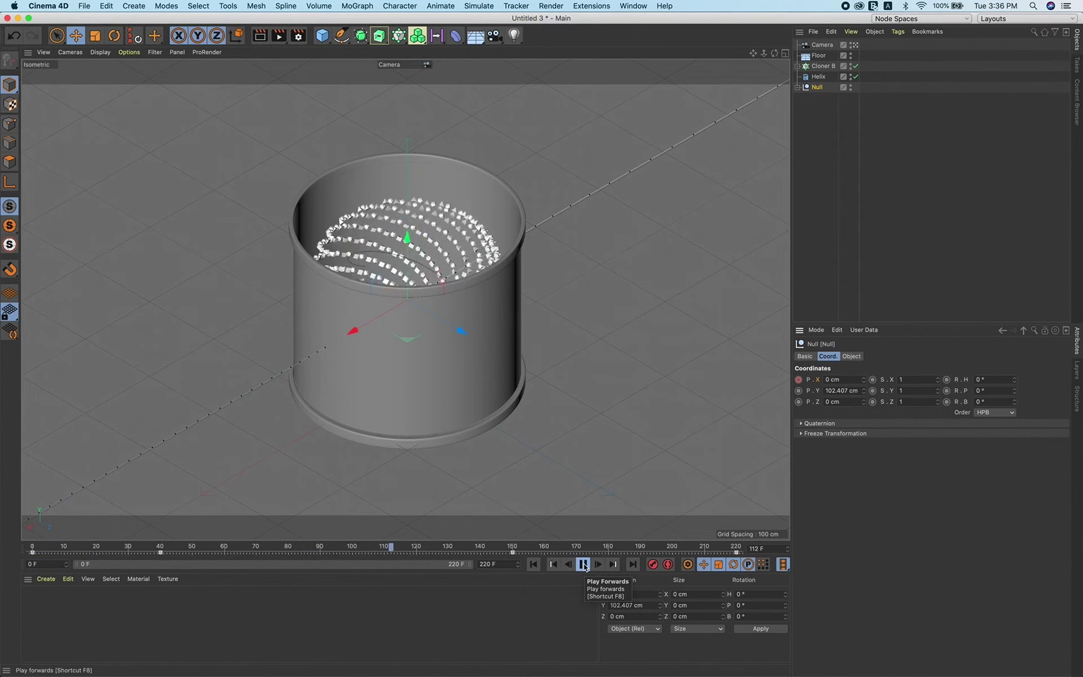
left_click(583, 565)
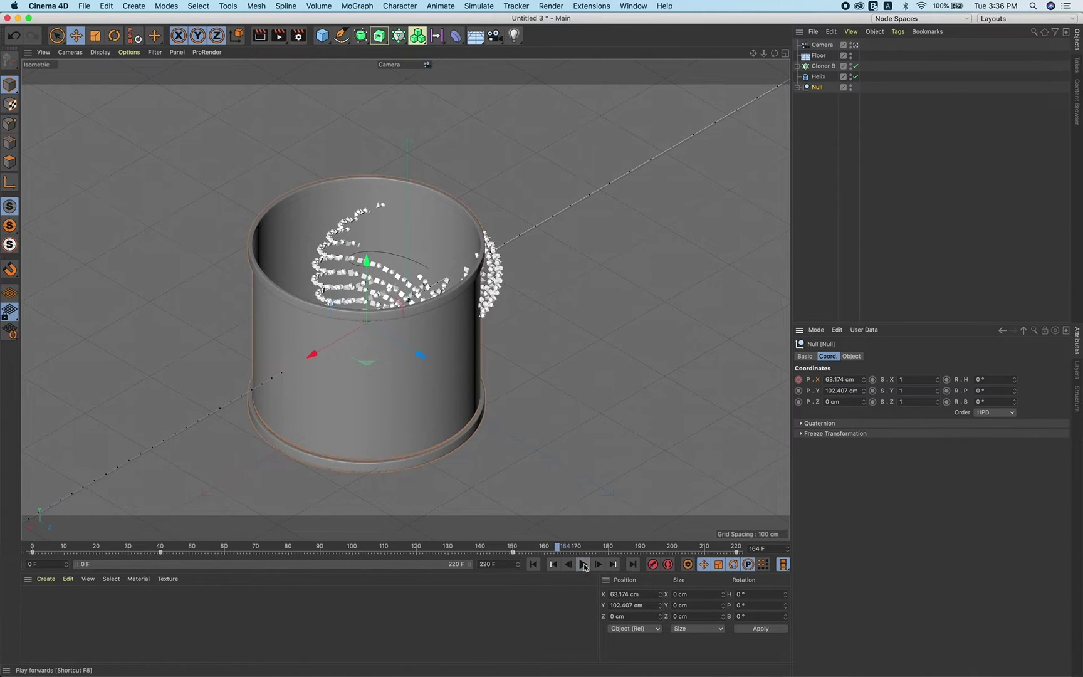
left_click(533, 565)
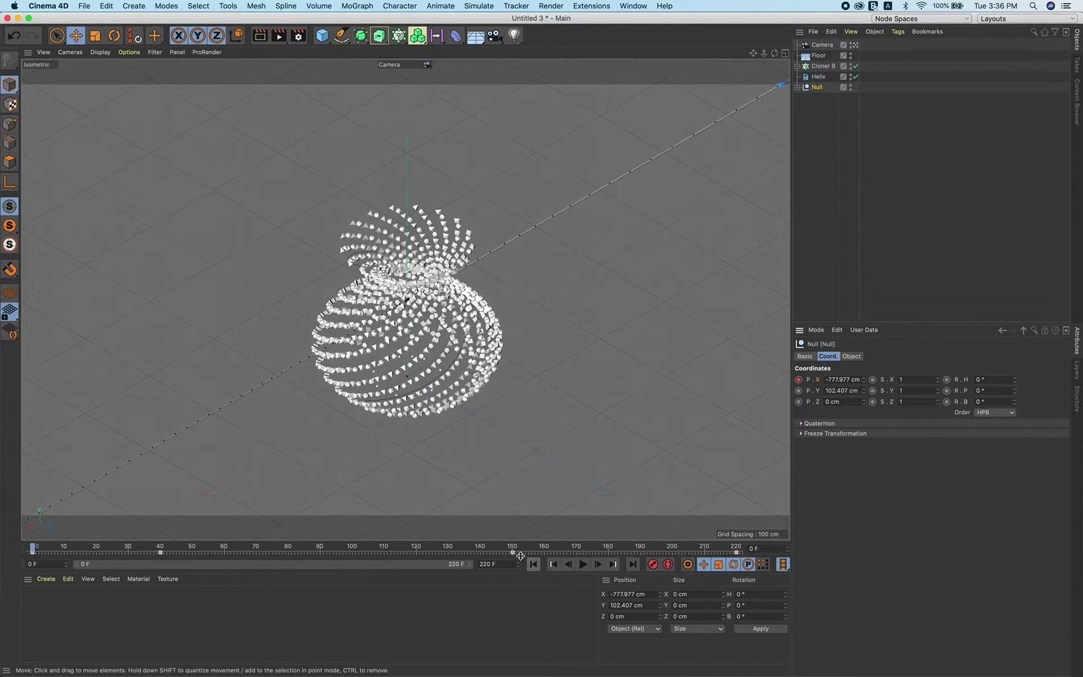
left_click(351, 551)
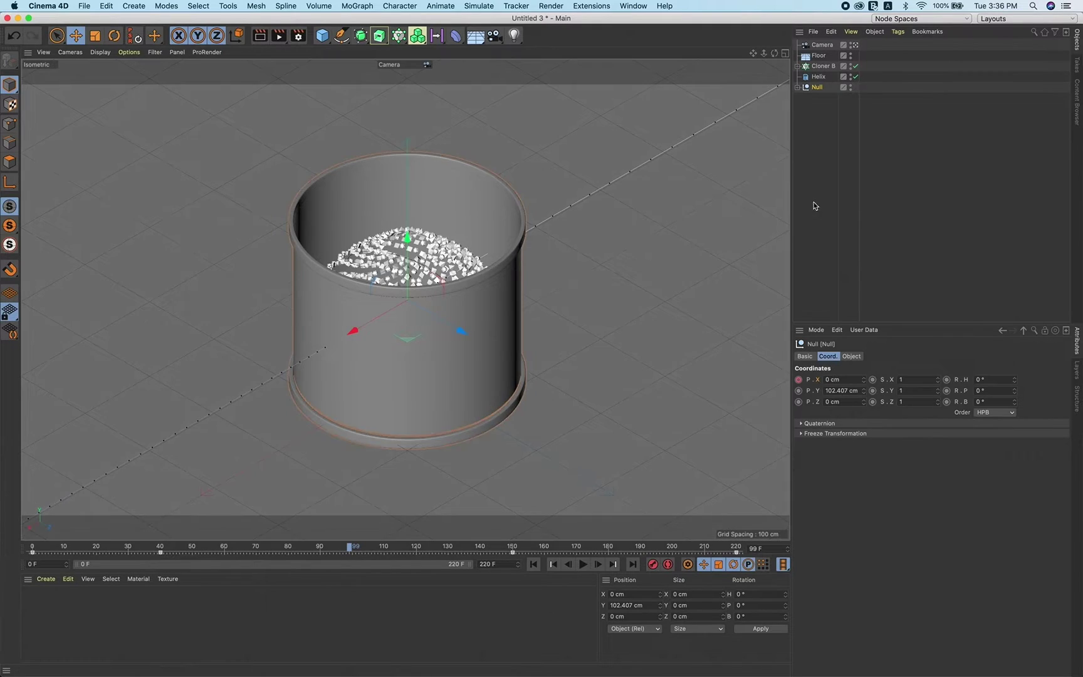
left_click(815, 206)
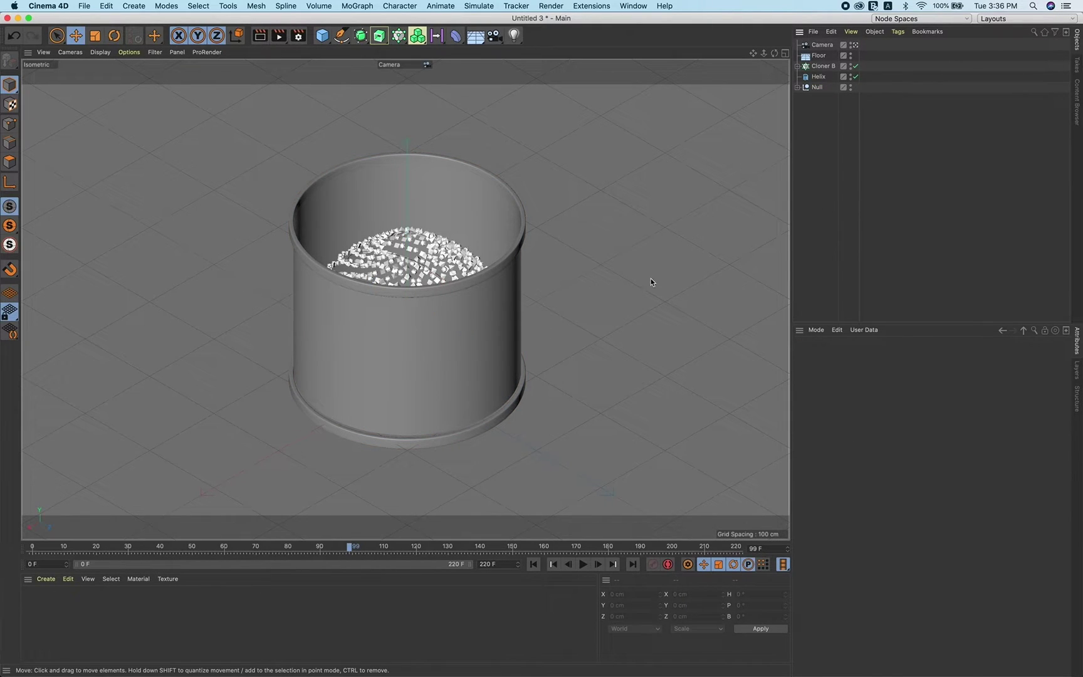
Turn on X-Ray for the bucket's Tube.1 so the clones show through its wall.
left_click(509, 371)
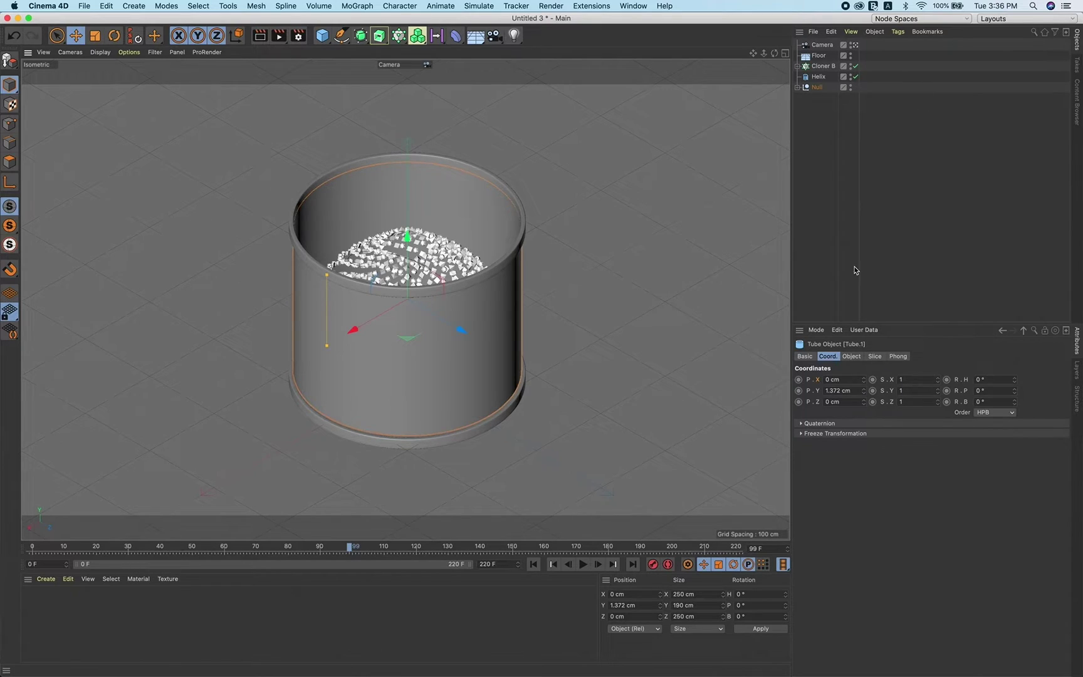
left_click(807, 357)
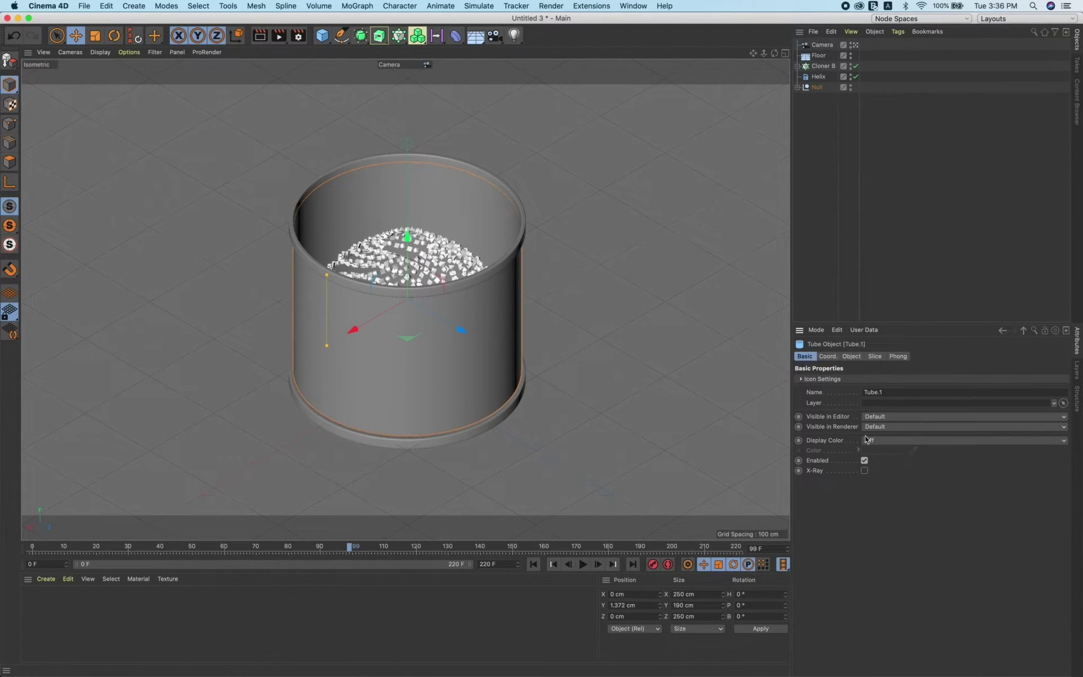
left_click(864, 471)
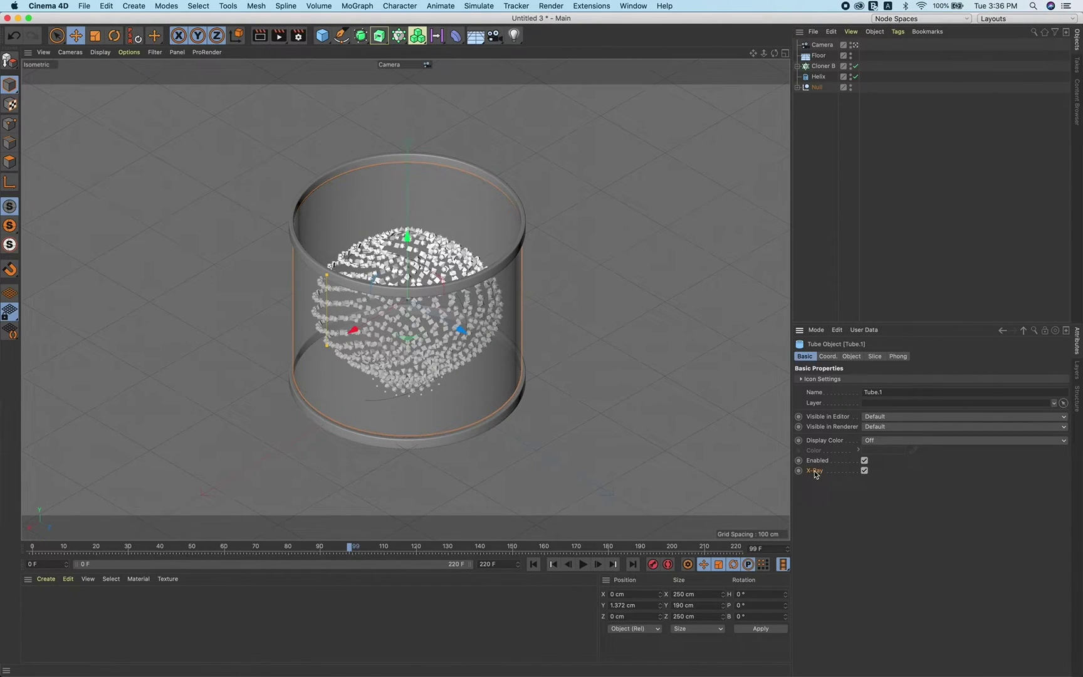
left_click(833, 230)
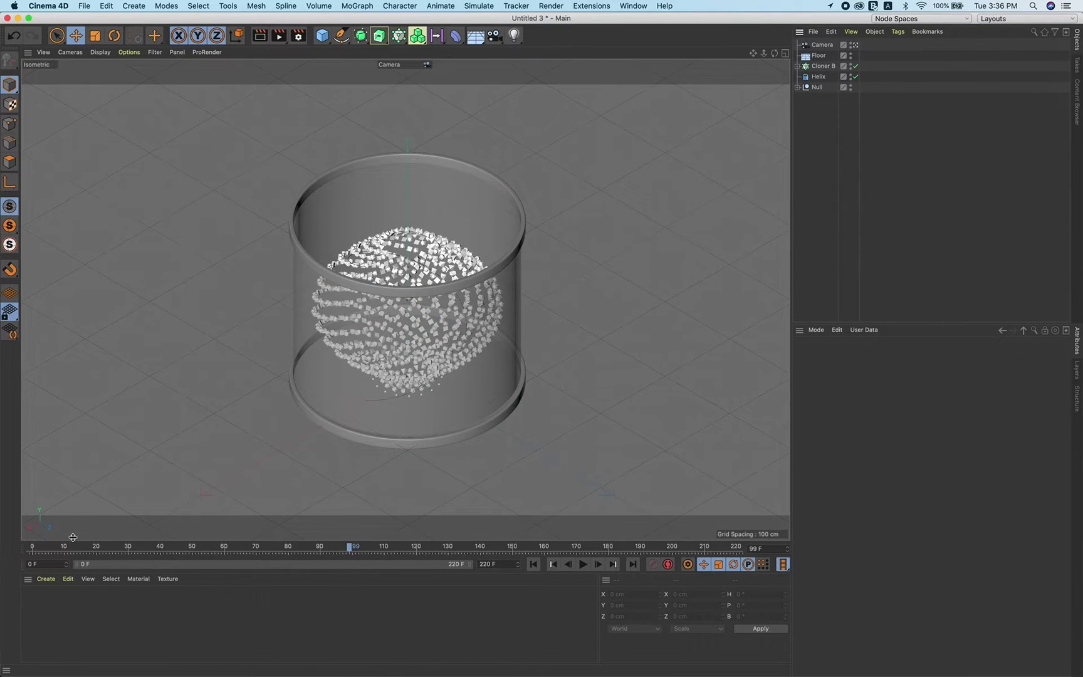
Return to frame 0 and expand Cloner B to reveal Cloner A nested inside.
left_click(550, 564)
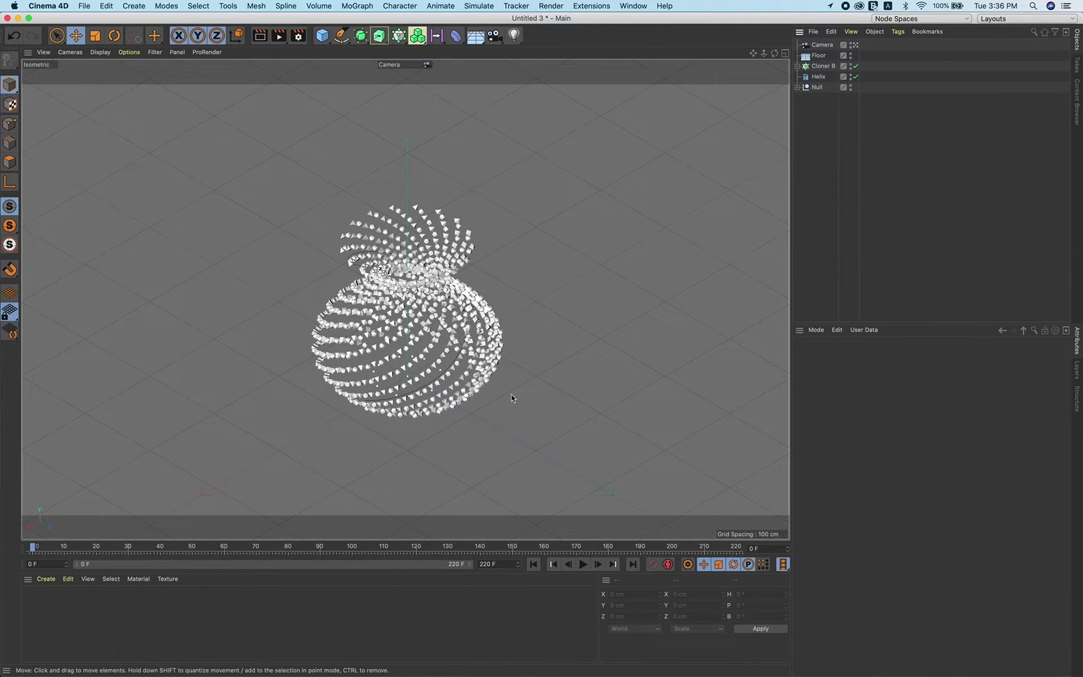
left_click(797, 66)
left_click(803, 77)
Add a Plain effector to Cloner A.
left_click(823, 78)
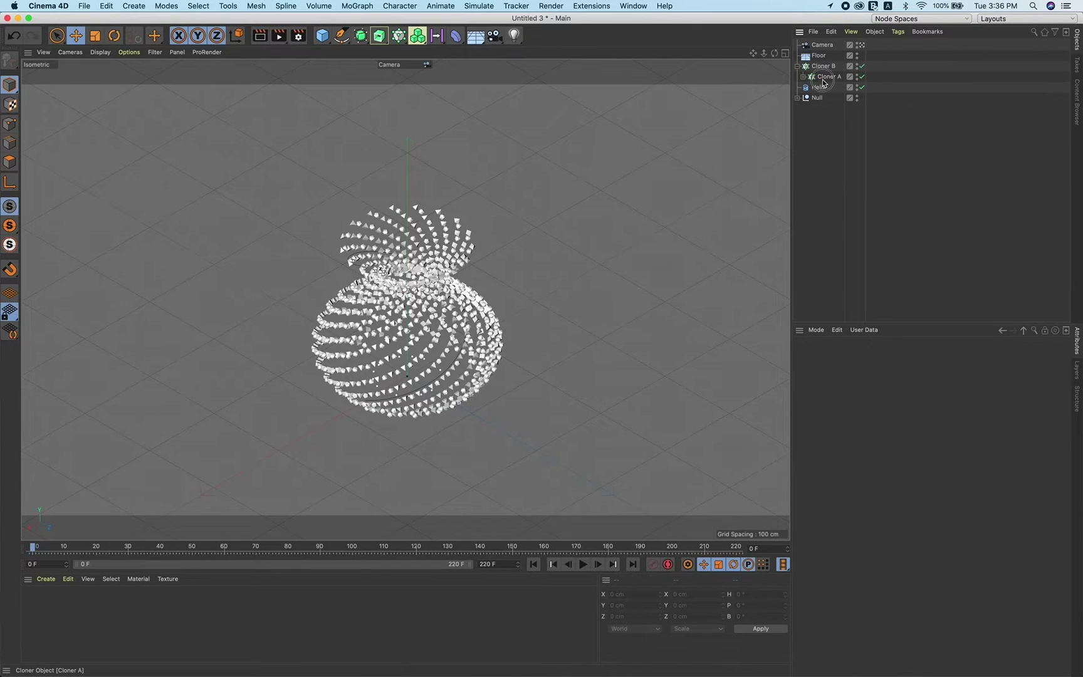
left_click(370, 9)
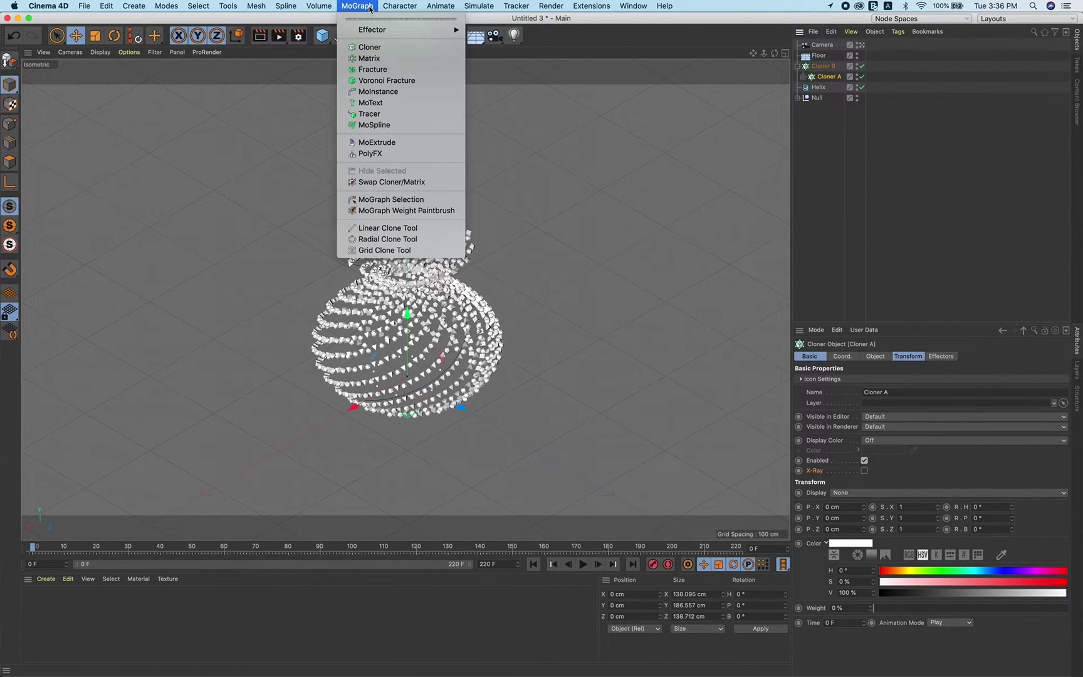
mouse_move(374, 30)
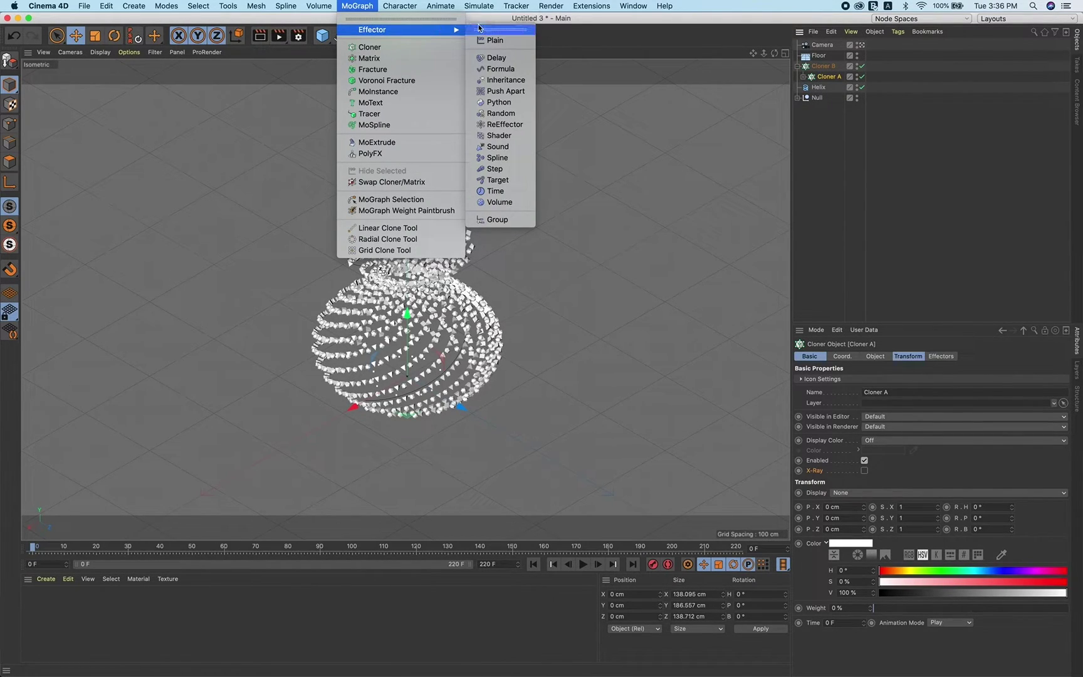
left_click(494, 41)
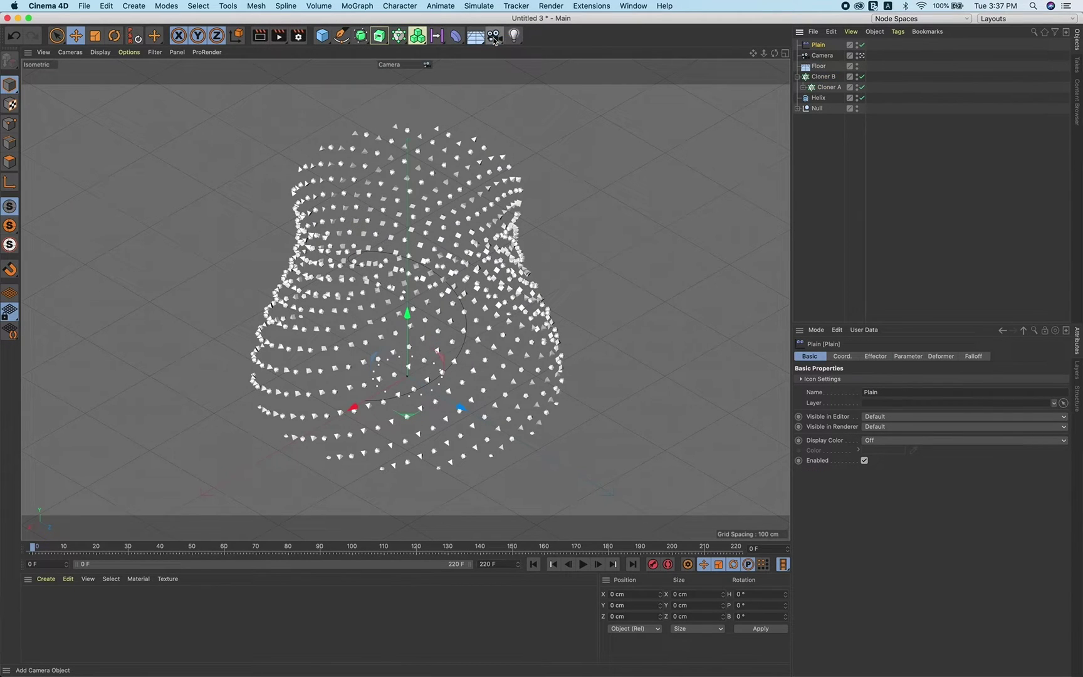
Make the Plain effector affect scale only, with uniform scale set to -1.
left_click(907, 357)
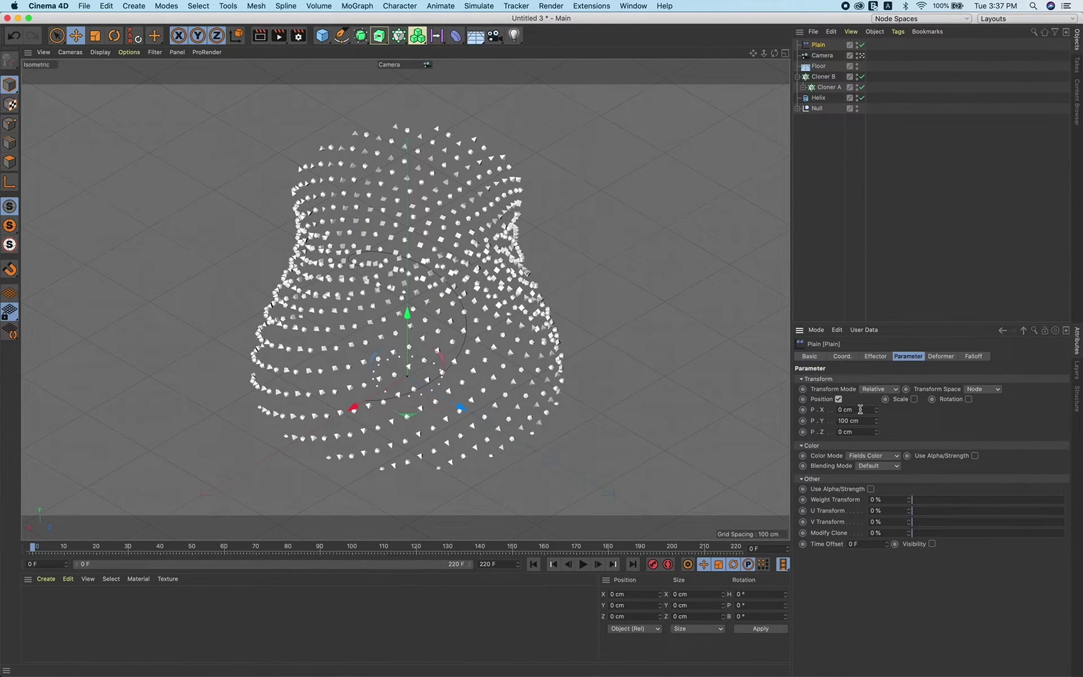
left_click(839, 399)
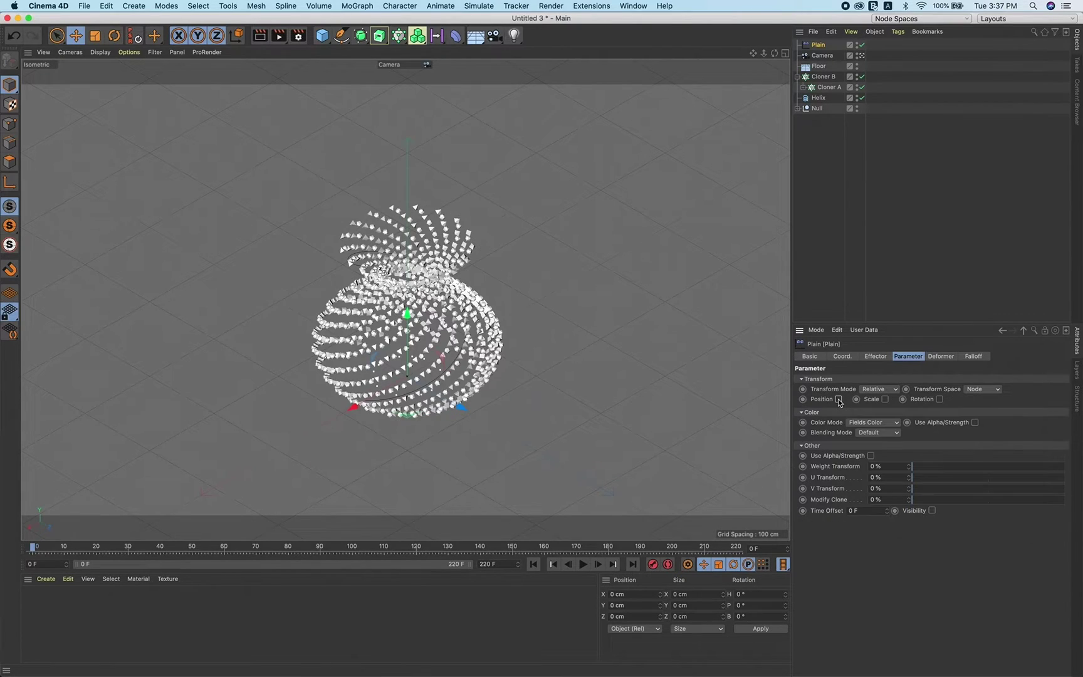
left_click(885, 400)
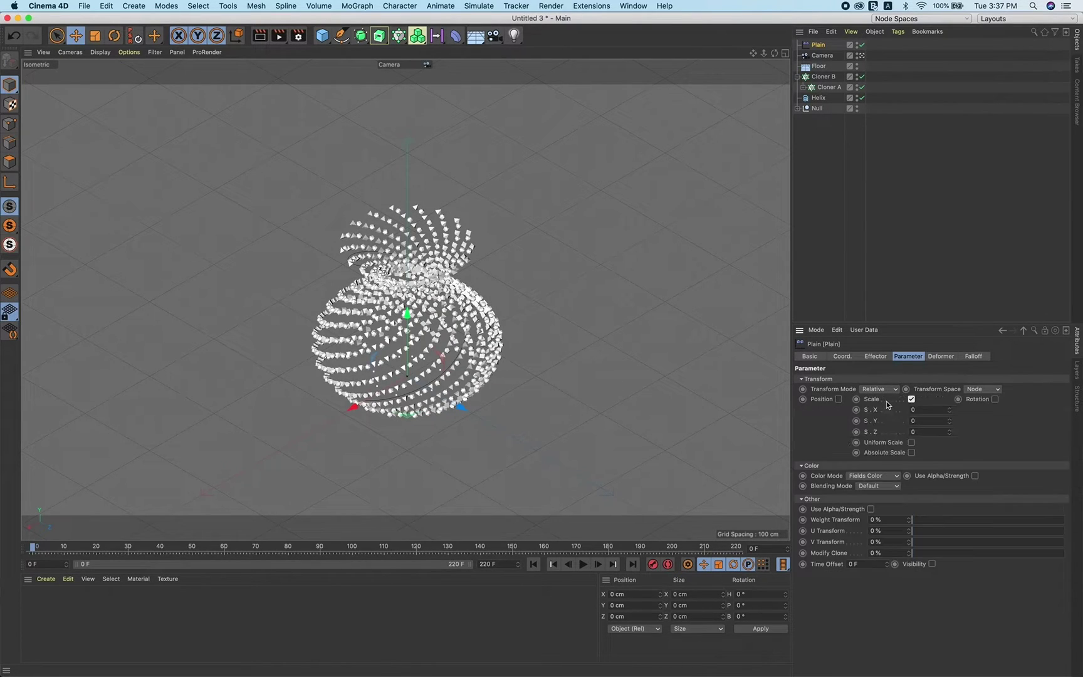
left_click(911, 442)
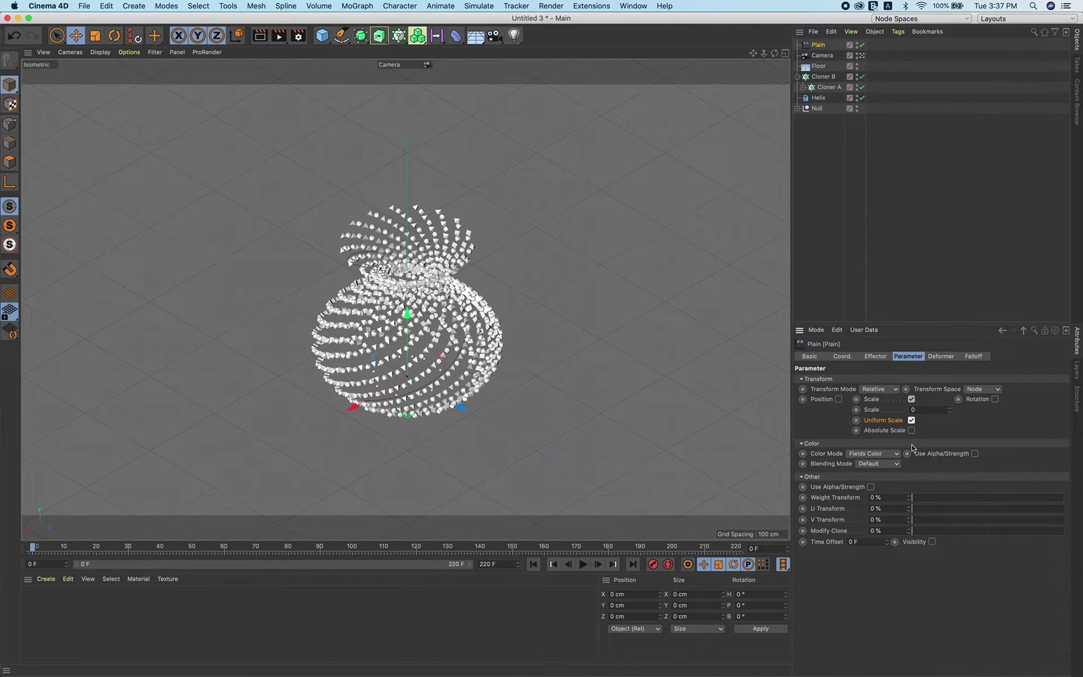
left_click(916, 409)
type("-1")
key("Return")
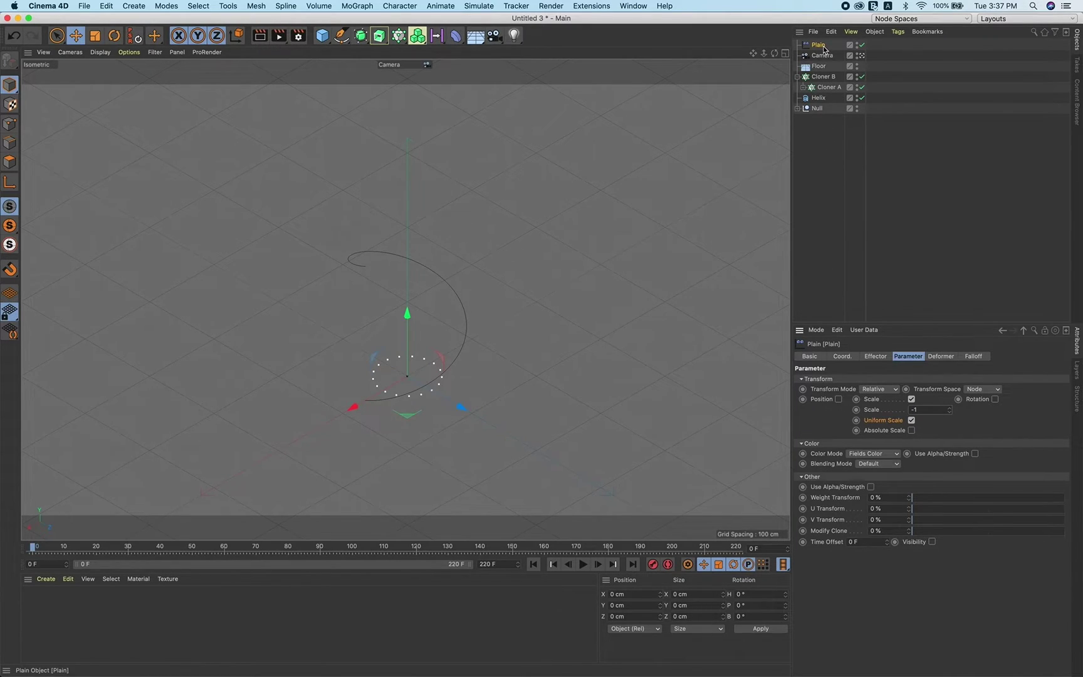
left_click(971, 357)
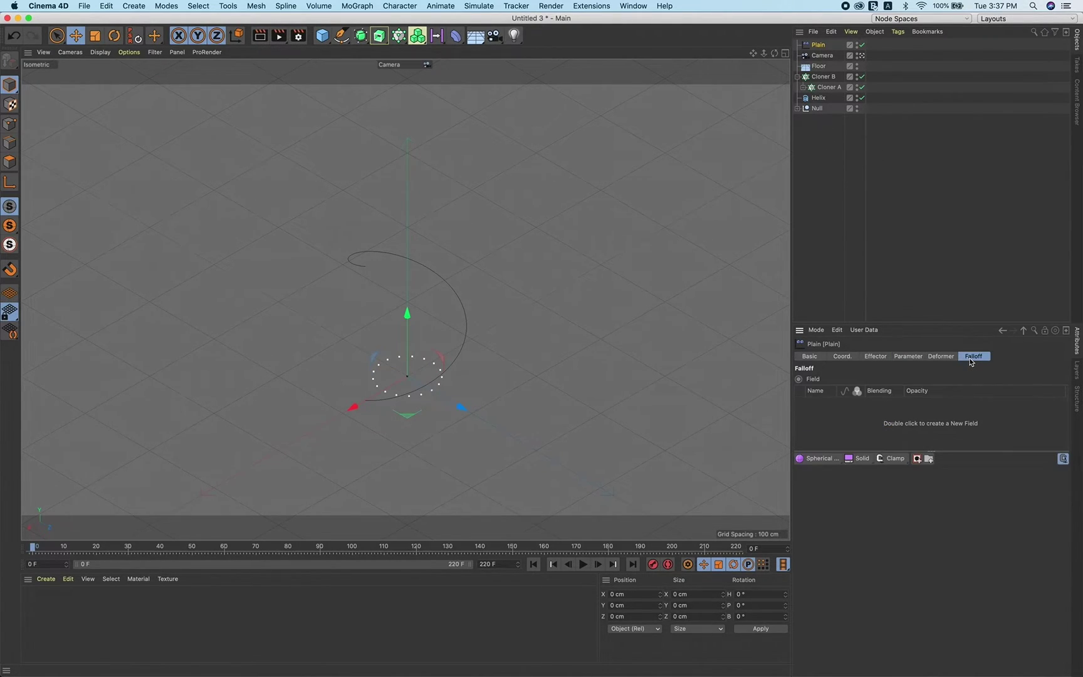
Use a Spherical Field sized 65 cm as the Plain effector's falloff.
left_click(829, 461)
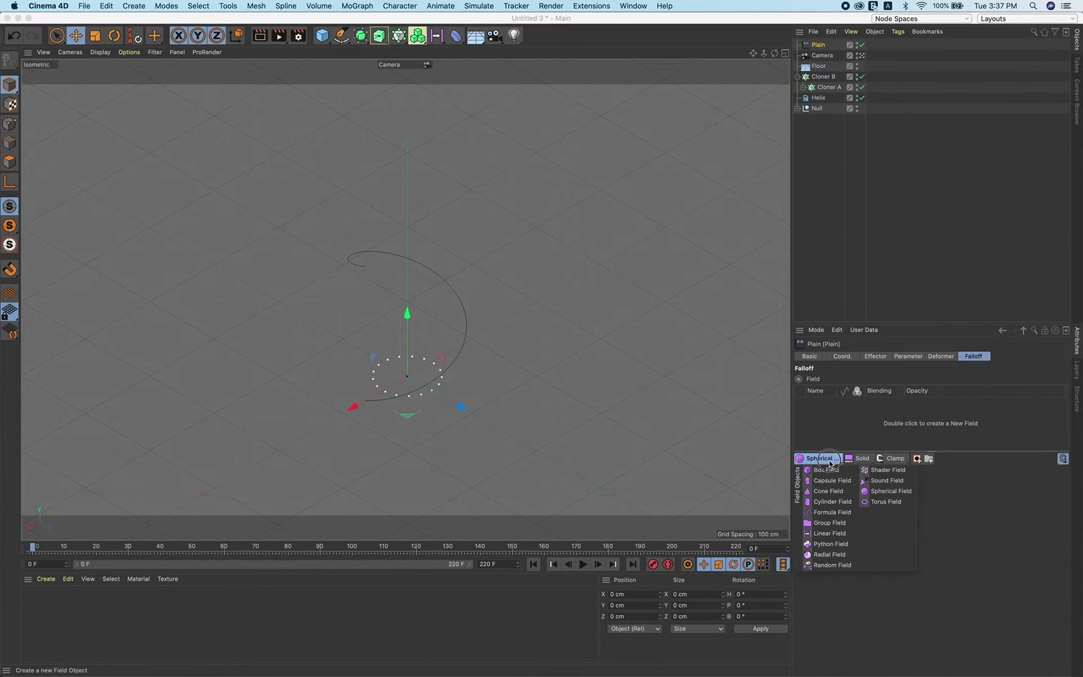
left_click(888, 492)
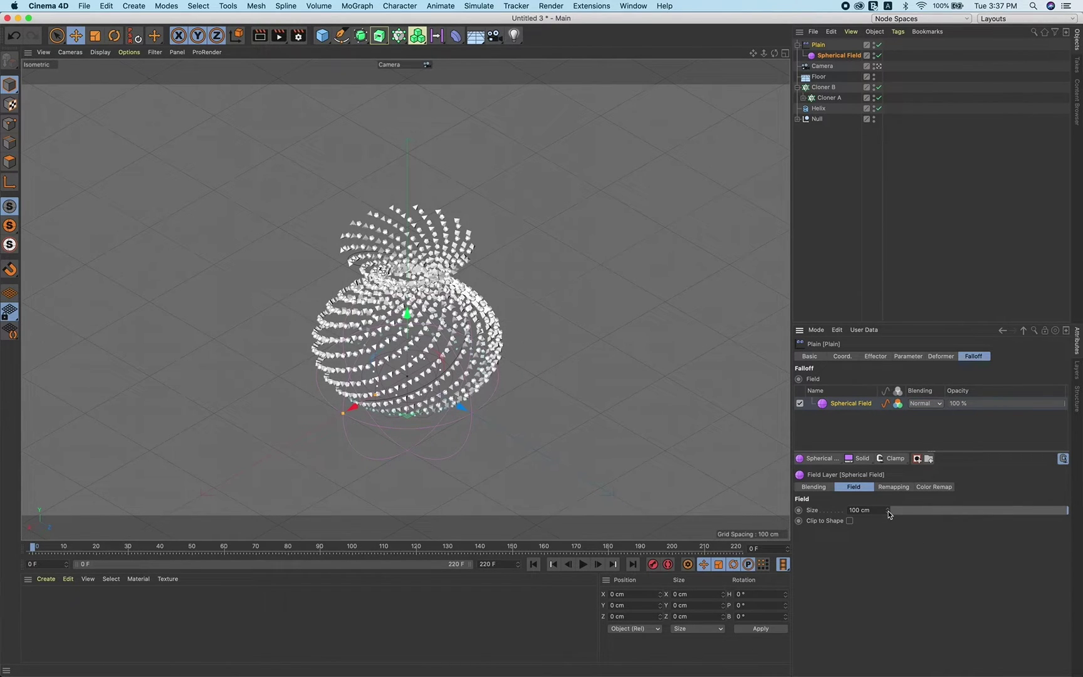
left_click_drag(889, 513, 889, 538)
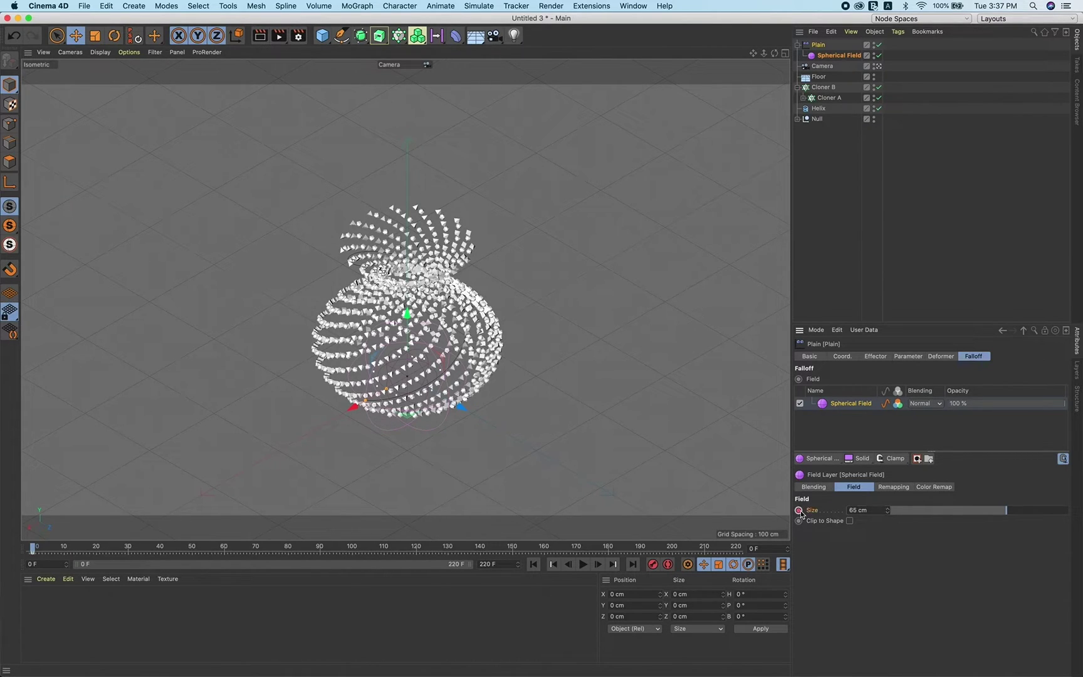
At frame 50, enlarge the spherical field to about 400 cm and keyframe its size.
left_click(192, 549)
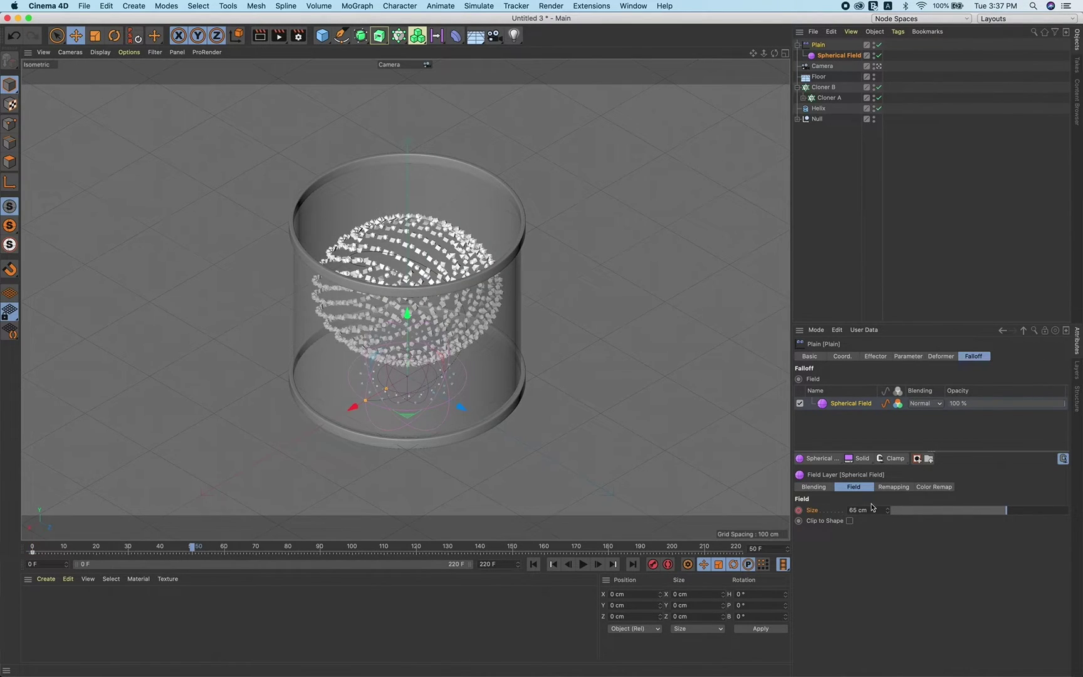
left_click_drag(888, 512, 889, 512)
left_click_drag(888, 510, 1066, 510)
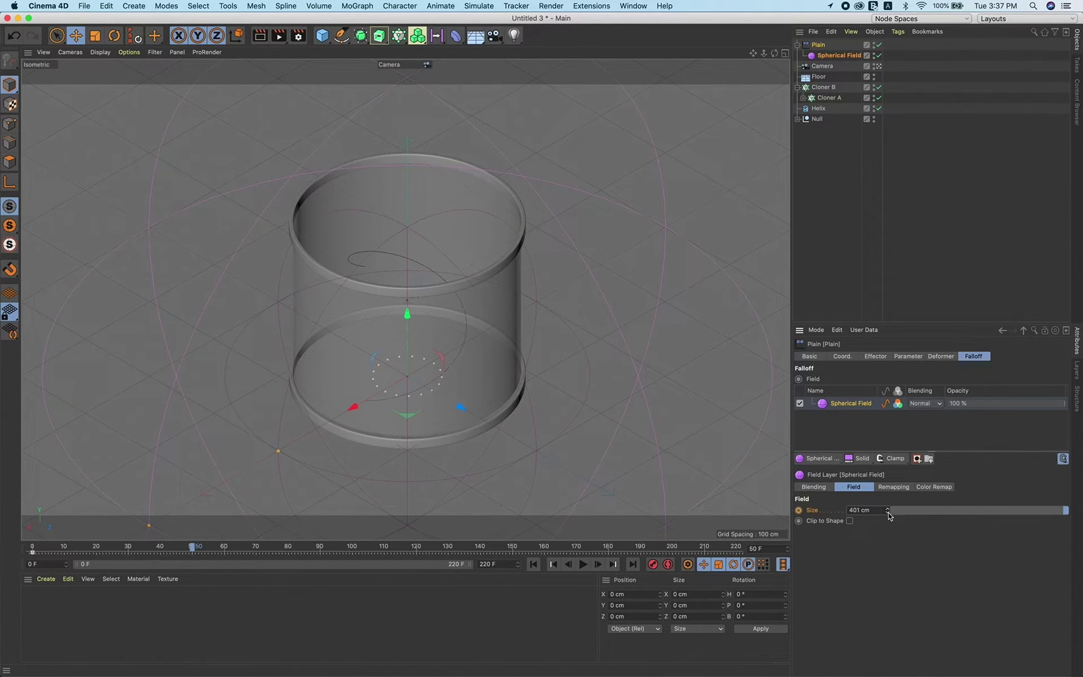
left_click(799, 511)
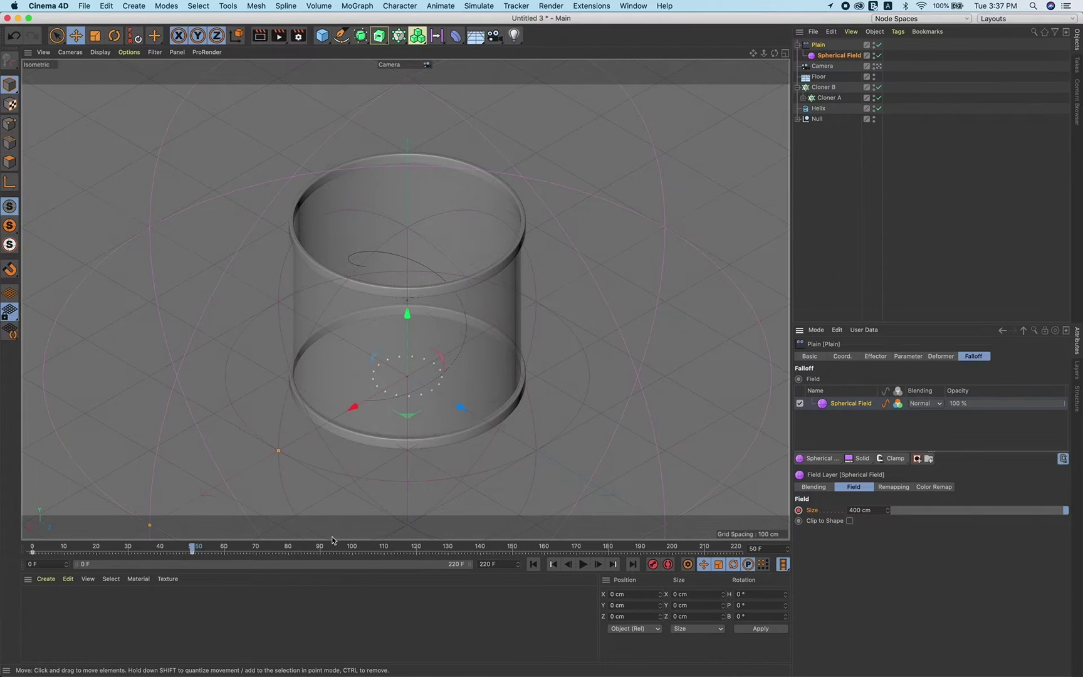
left_click_drag(192, 551, 186, 551)
Move the 400 cm size keyframe to frame 0, check at frame 50, then rewind.
left_click(192, 553)
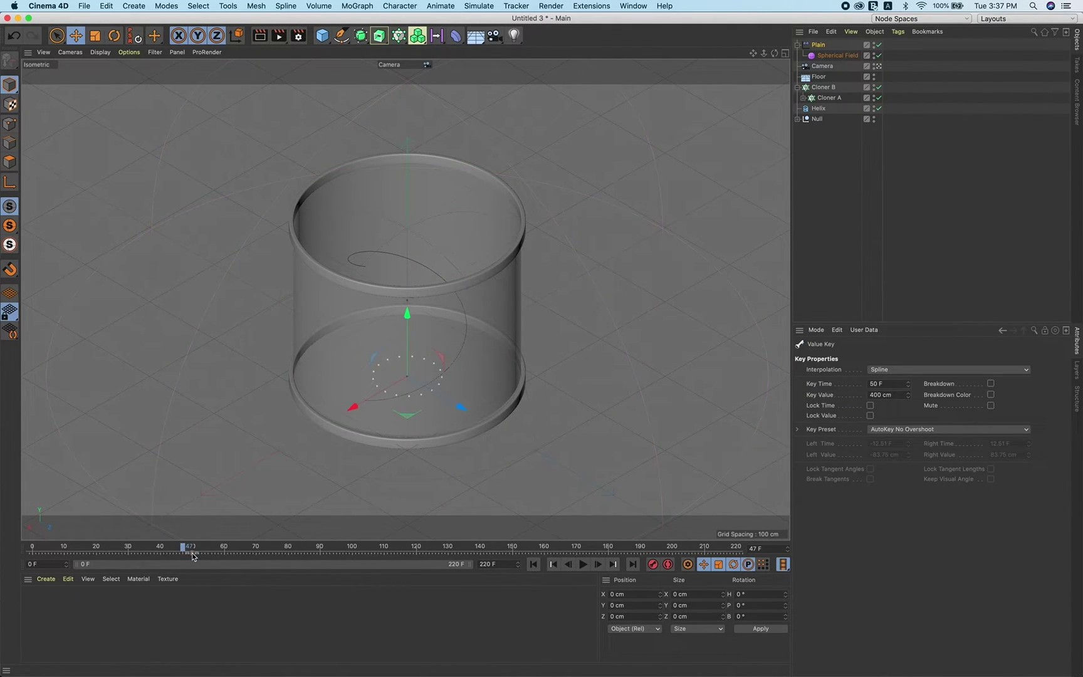
left_click(838, 55)
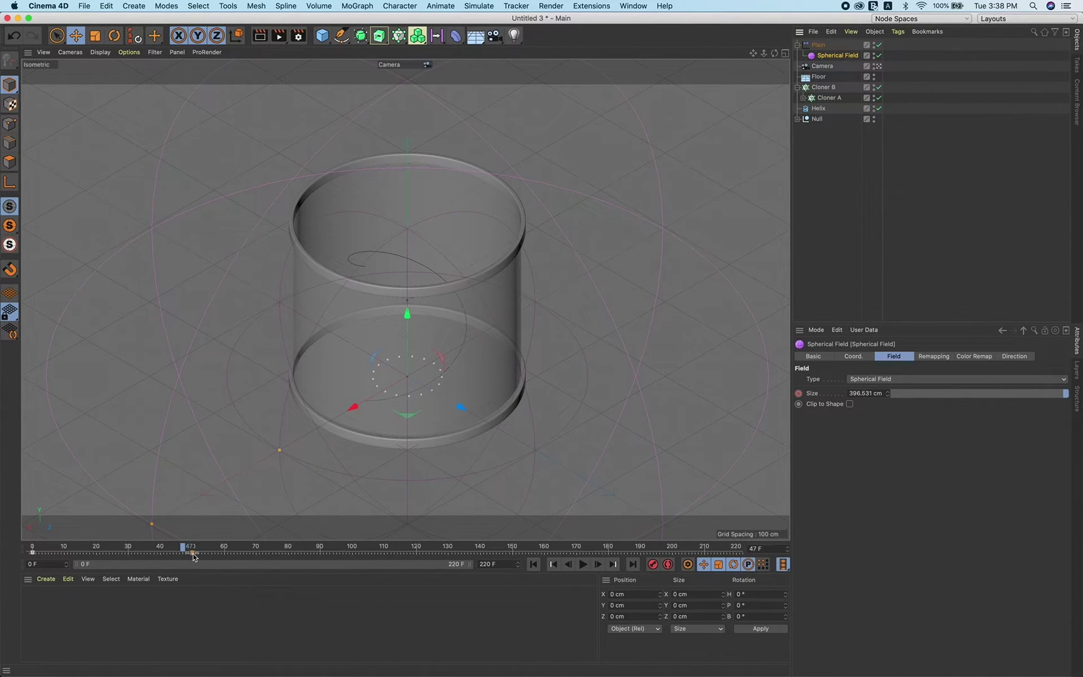
left_click_drag(192, 554, 73, 564)
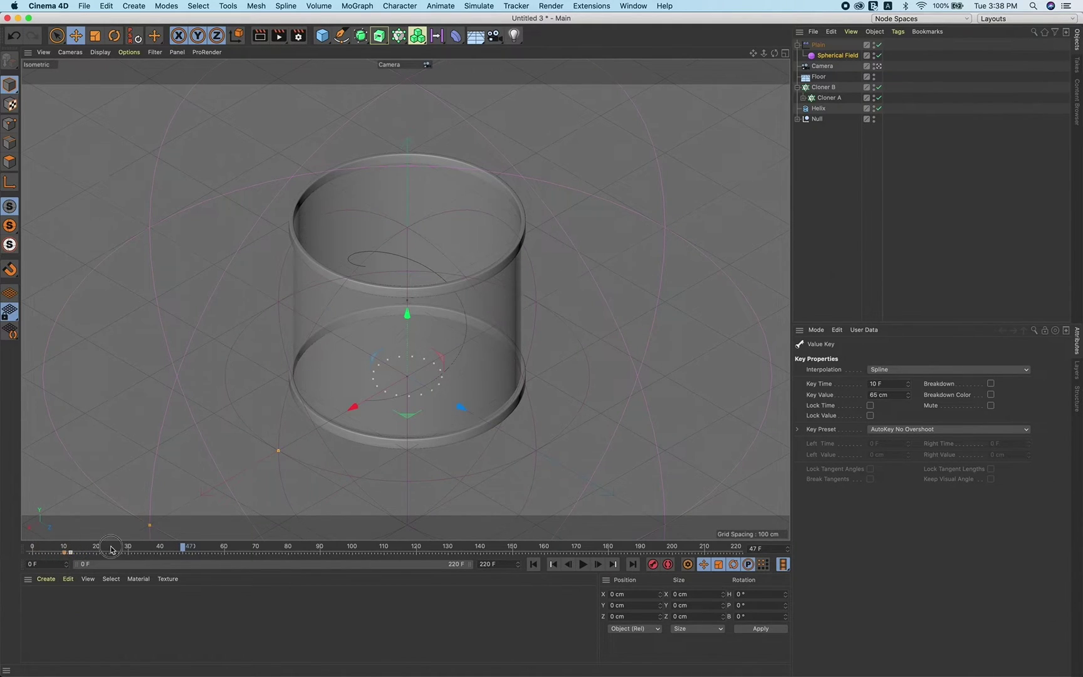
left_click(185, 545)
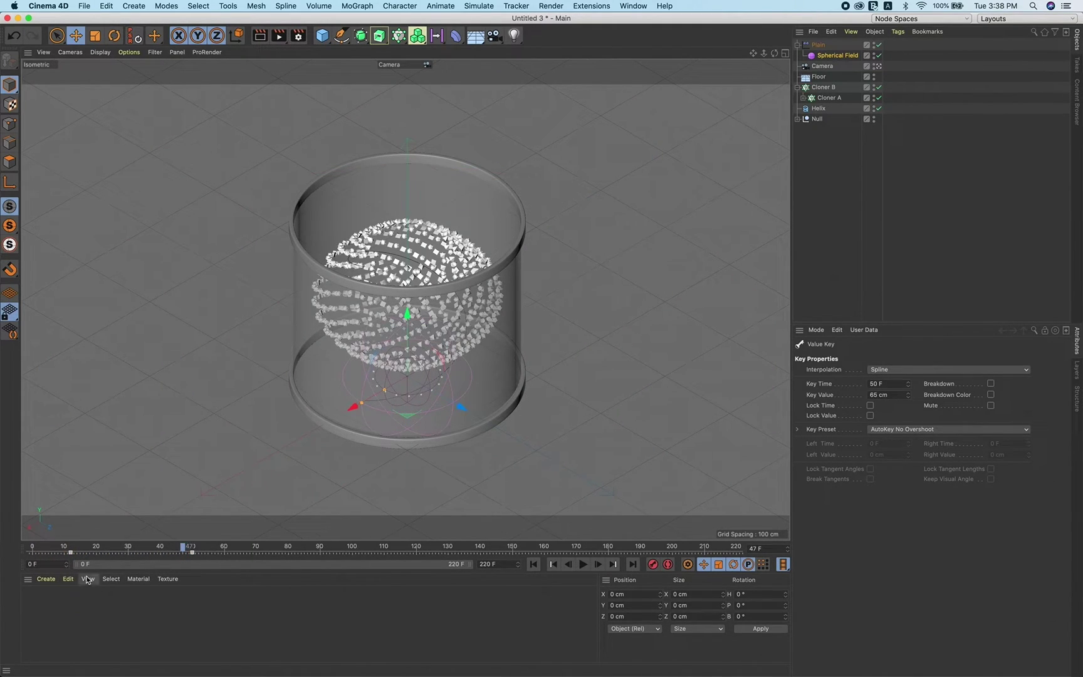
left_click_drag(71, 555, 31, 559)
left_click_drag(195, 551, 193, 550)
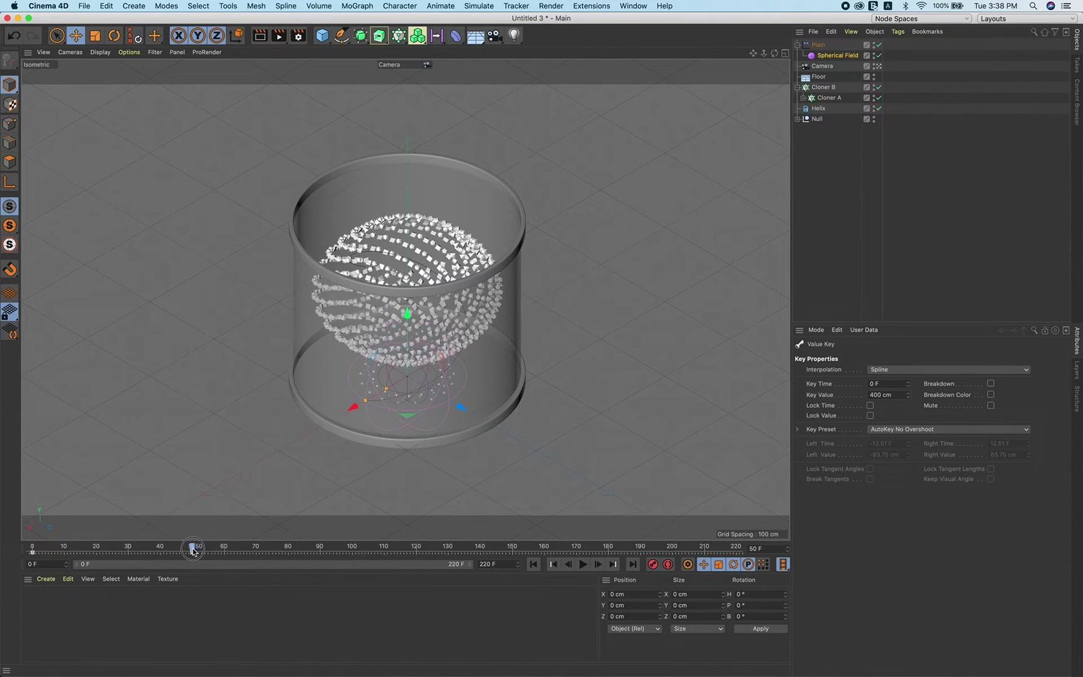
left_click(532, 564)
Preview the animation, then shift both field keyframes about 20 frames later.
left_click(583, 565)
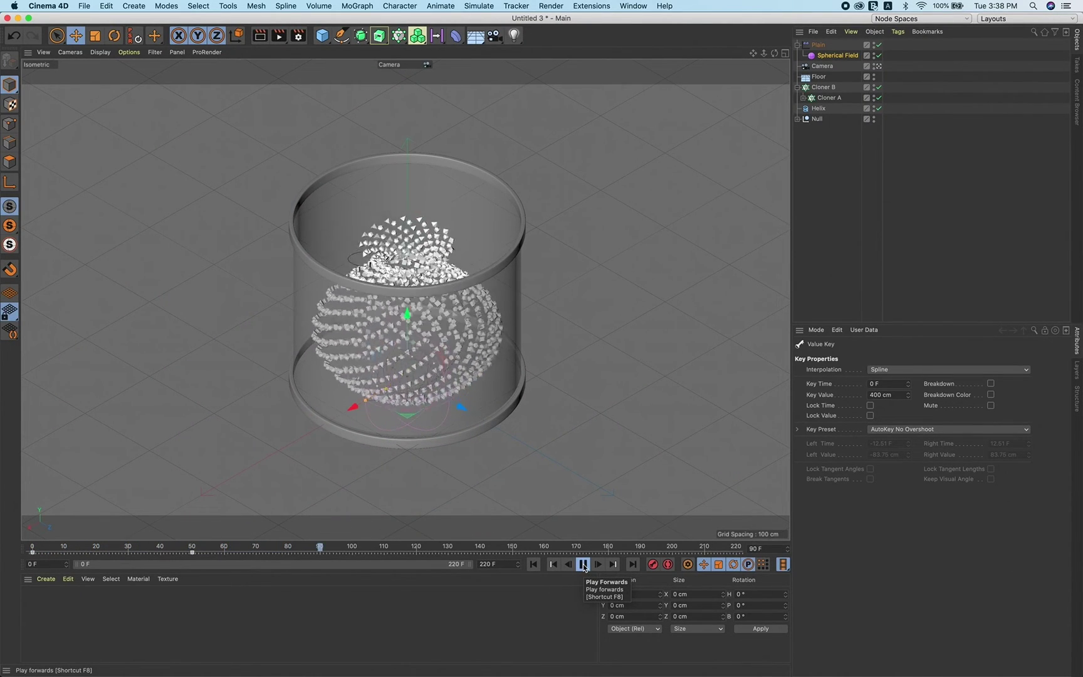
left_click(583, 565)
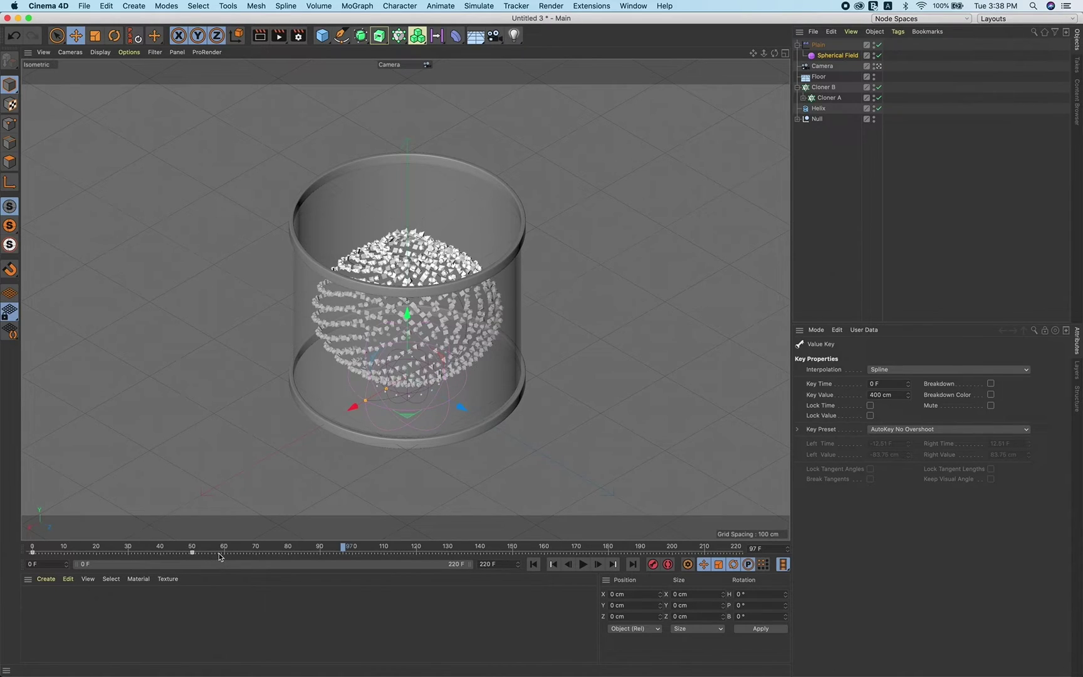
left_click_drag(219, 557, 98, 552)
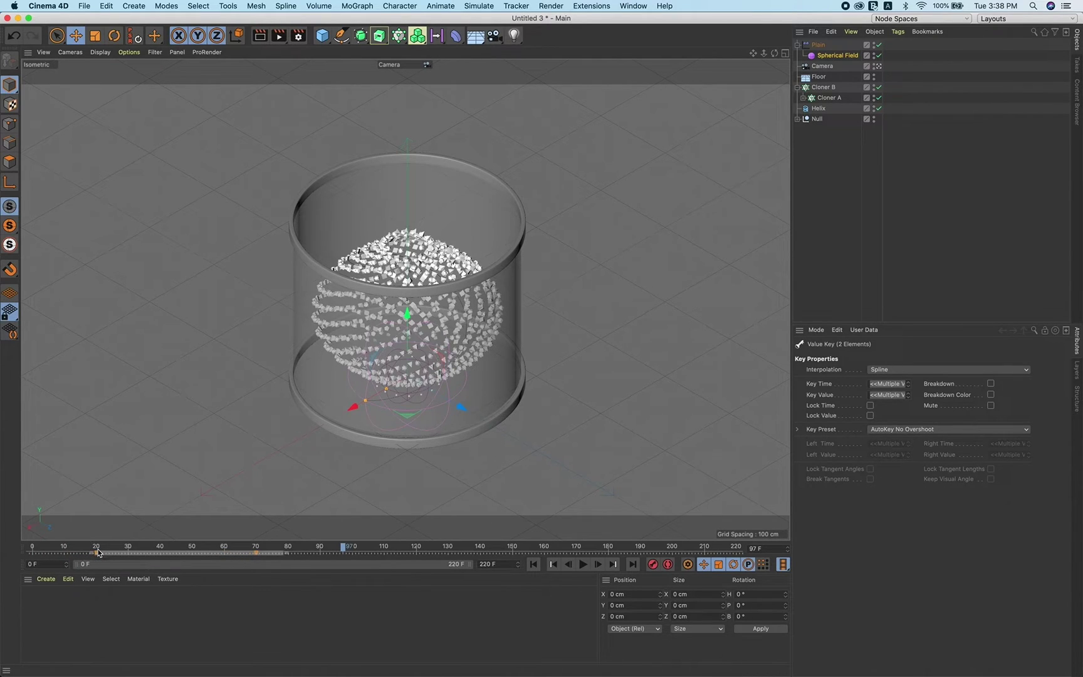
Replay the retimed clone animation from frame 0 and stop at frame 140.
left_click(533, 564)
left_click(583, 564)
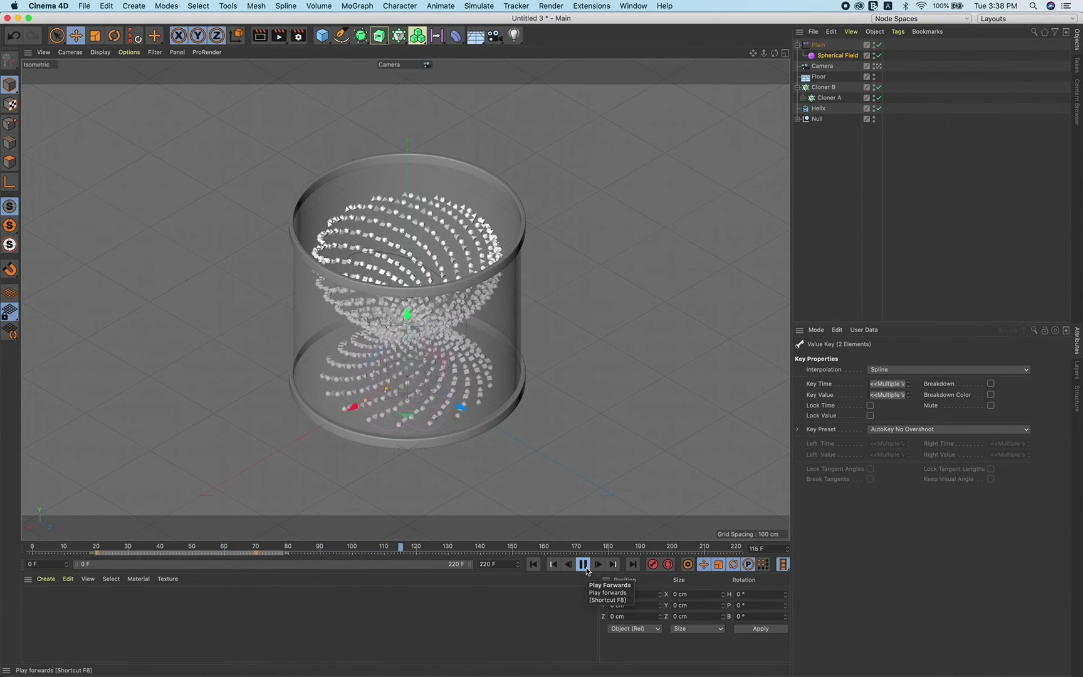
left_click(587, 567)
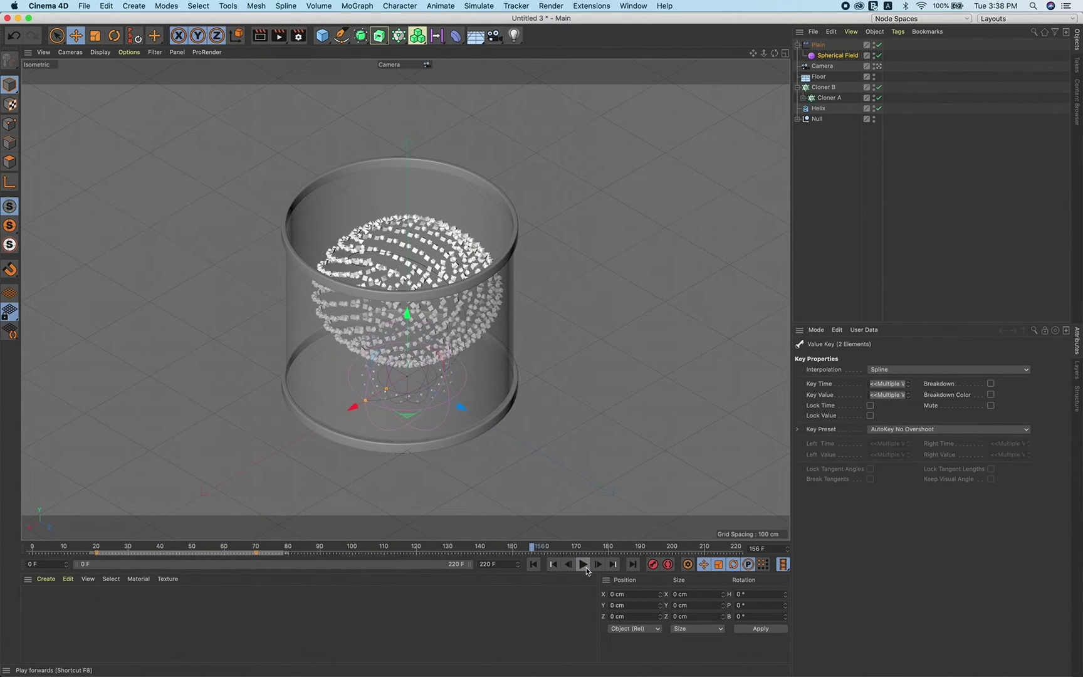
left_click(480, 550)
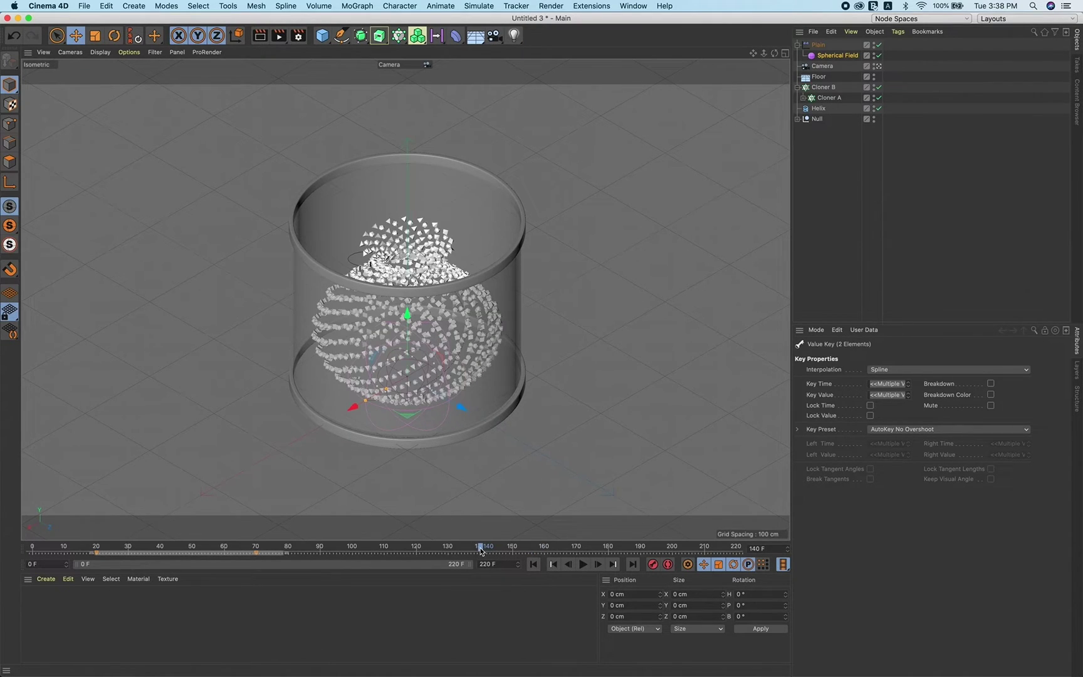
left_click(829, 98)
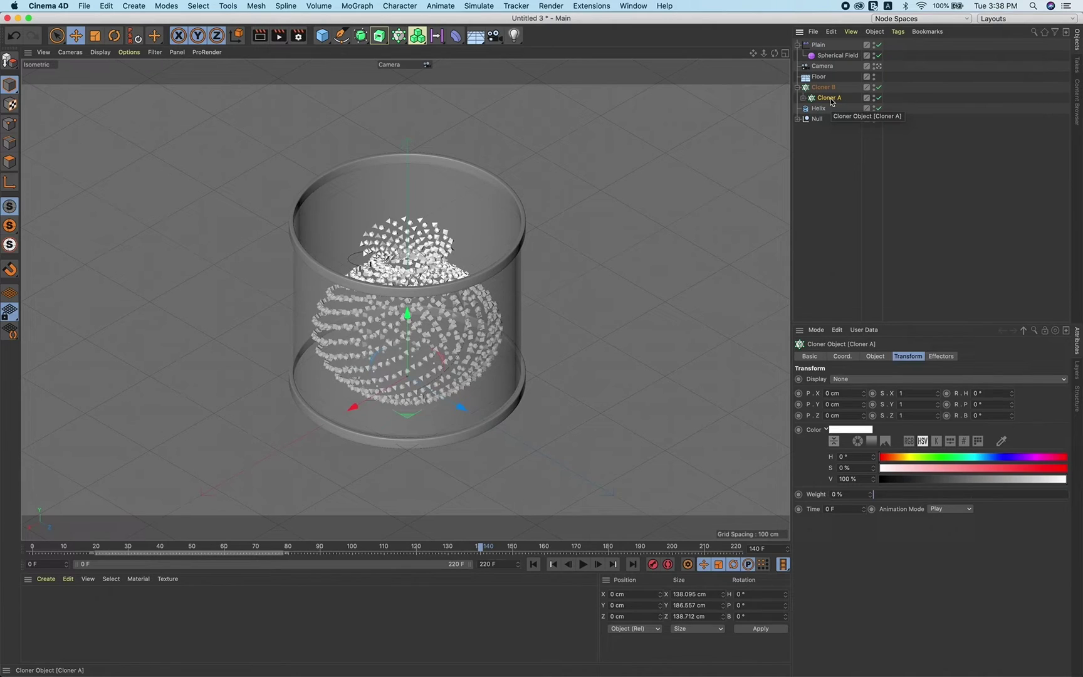
Add a Rigid Body simulation tag to Cloner A and check frame 139.
right_click(832, 100)
mouse_move(888, 216)
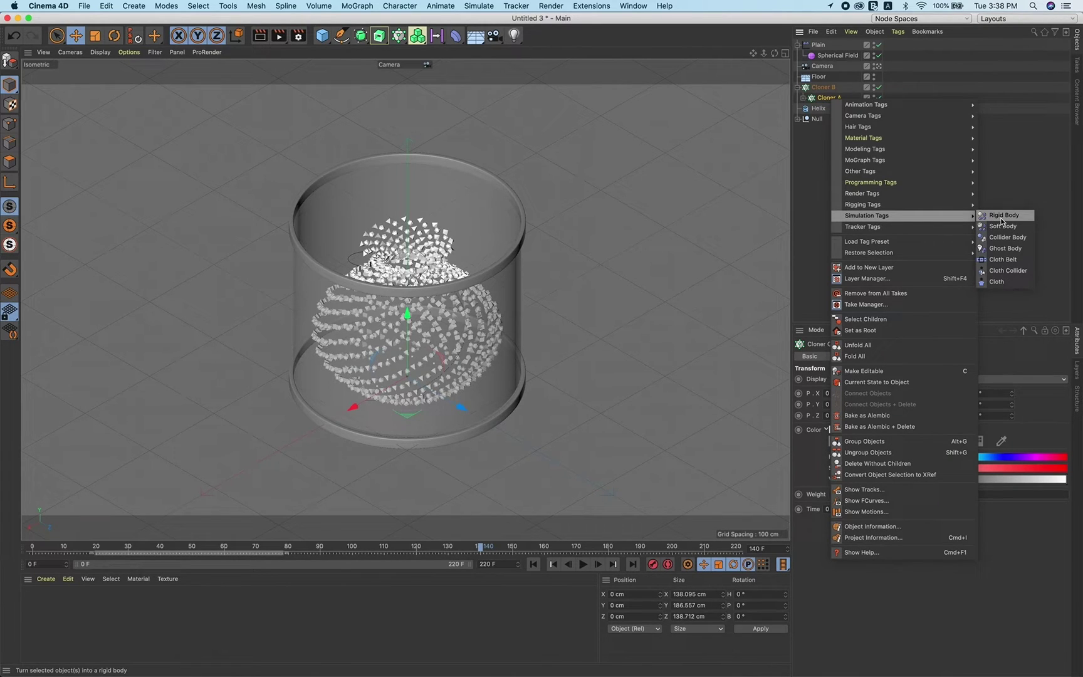
left_click(1003, 215)
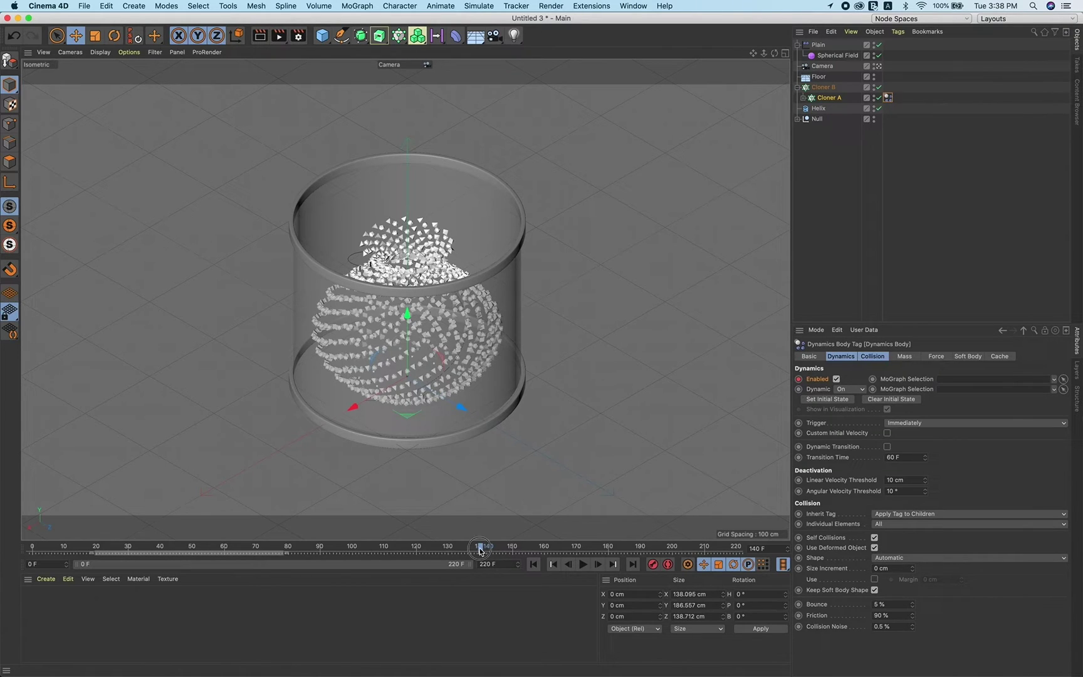
left_click_drag(479, 551, 478, 550)
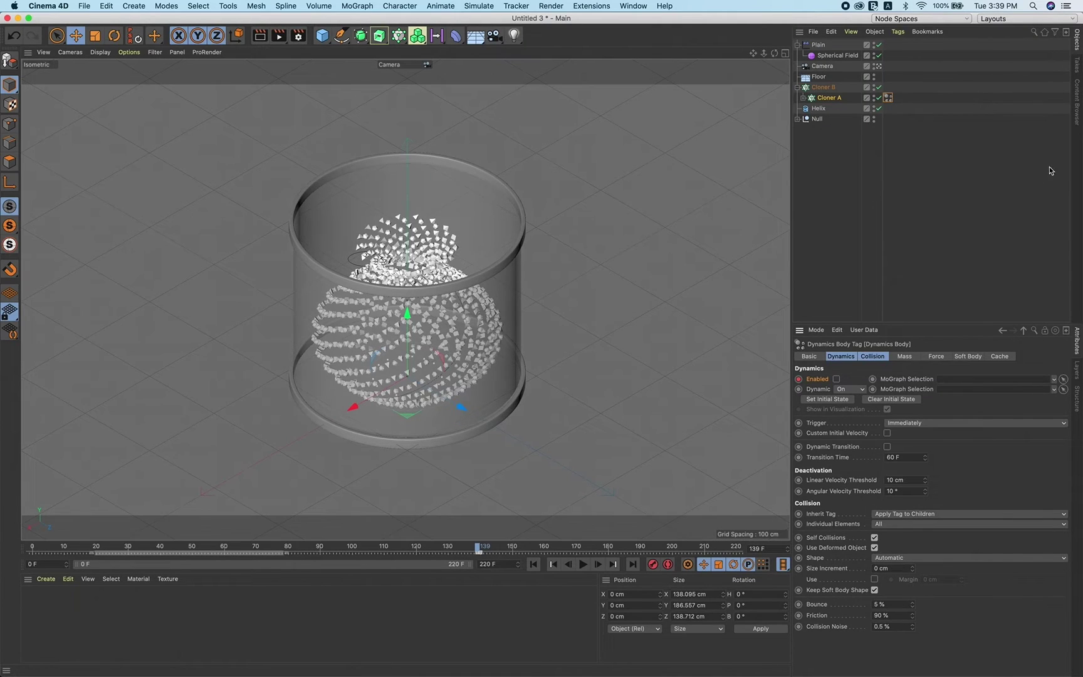
Add a Collider Body tag to the Null and copy it onto the Floor.
right_click(817, 121)
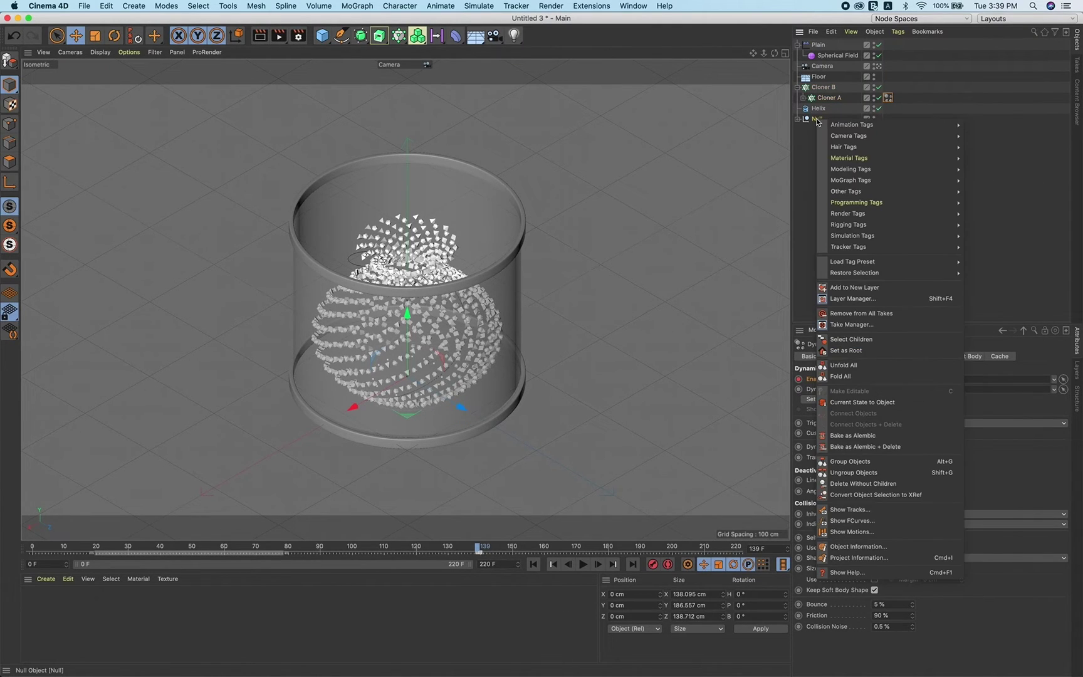
mouse_move(855, 236)
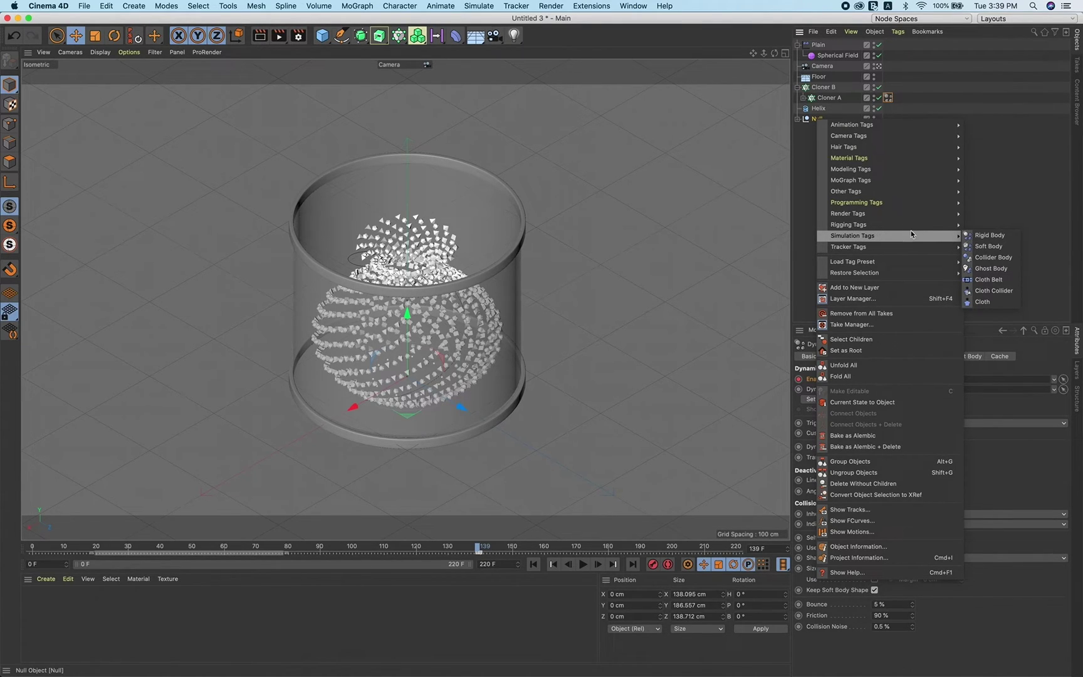
left_click(990, 262)
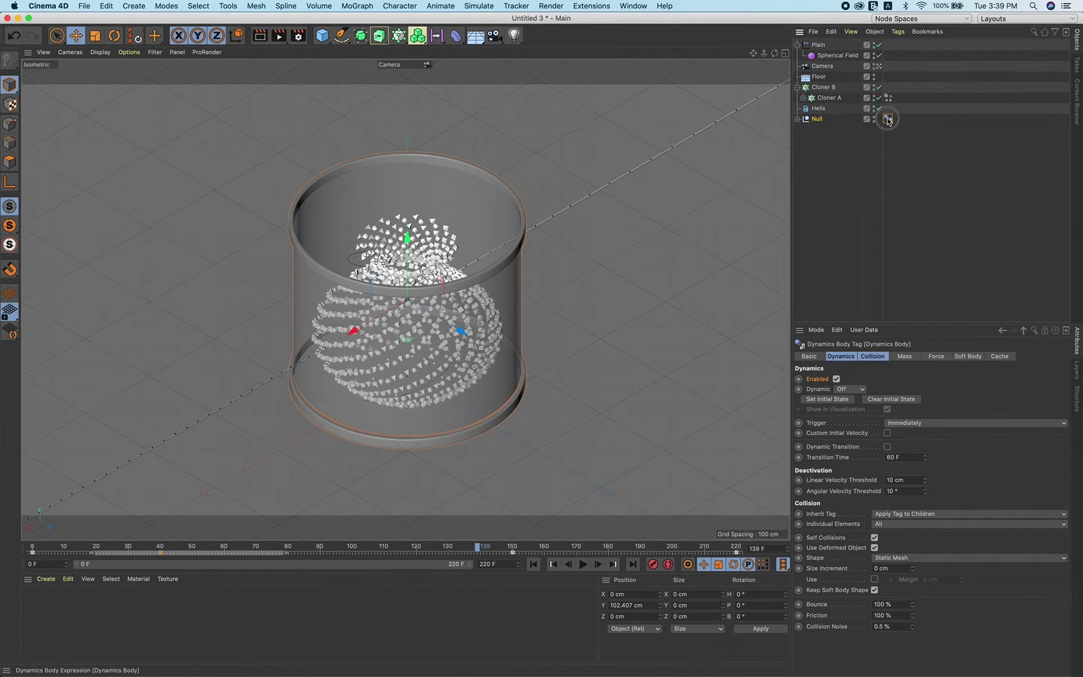
left_click_drag(888, 120, 822, 79)
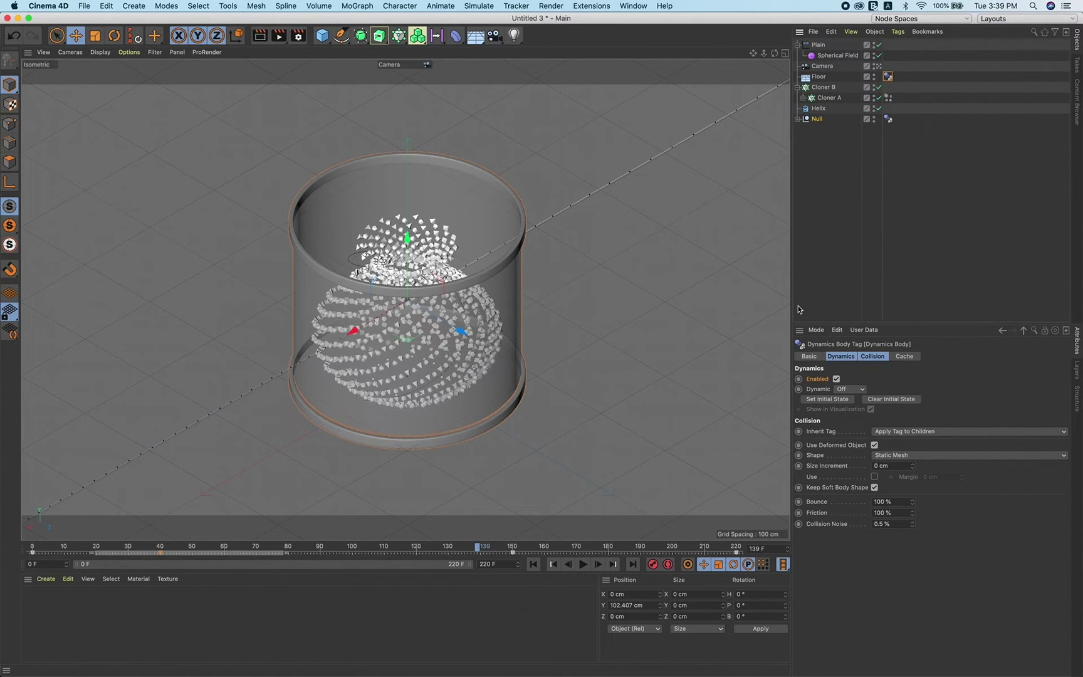
left_click(533, 565)
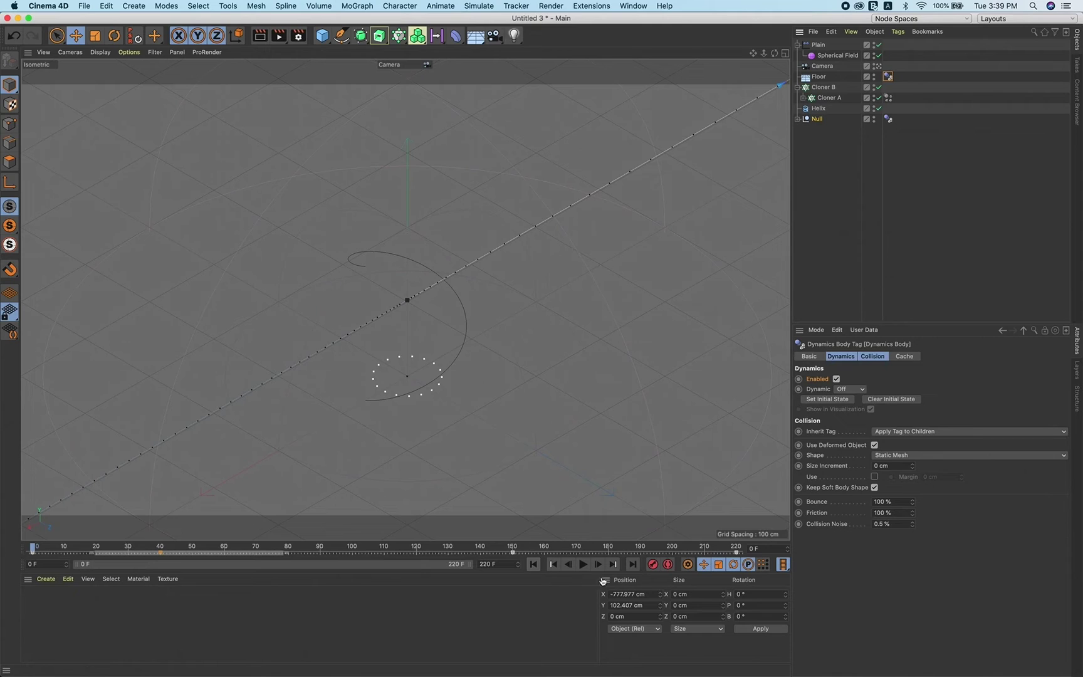
Play the simulation from the start and deselect all objects.
left_click(584, 564)
left_click(824, 293)
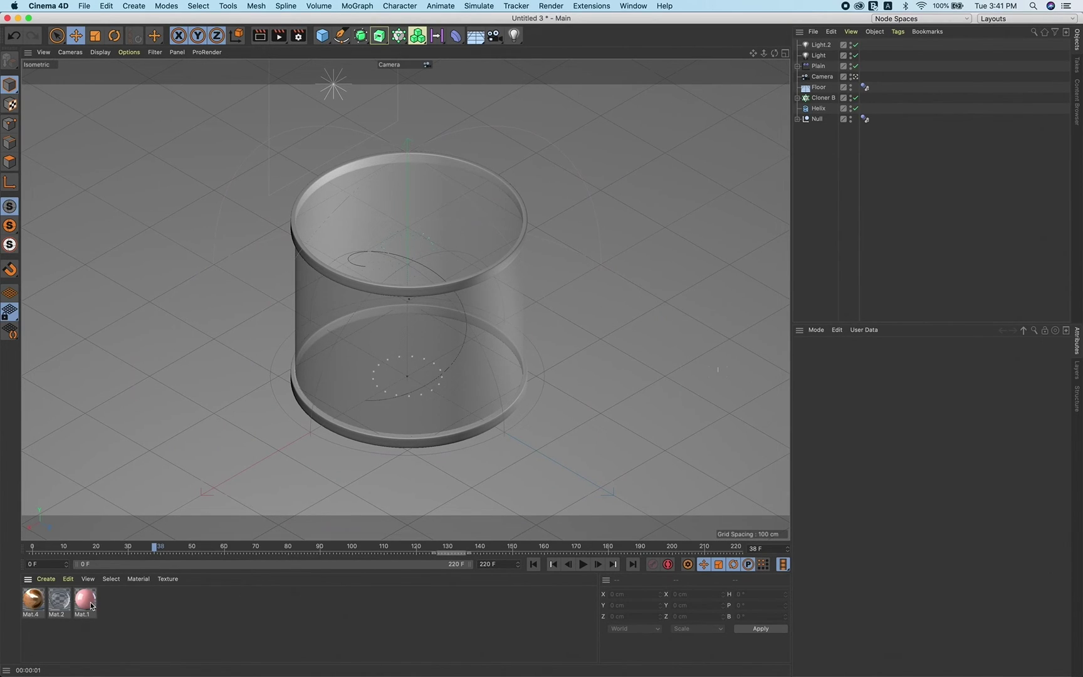
Apply pink Mat.1 to the floor, glass Mat.2 to the container, copper Mat.4 to both rims and Cloner B.
left_click_drag(120, 477, 119, 477)
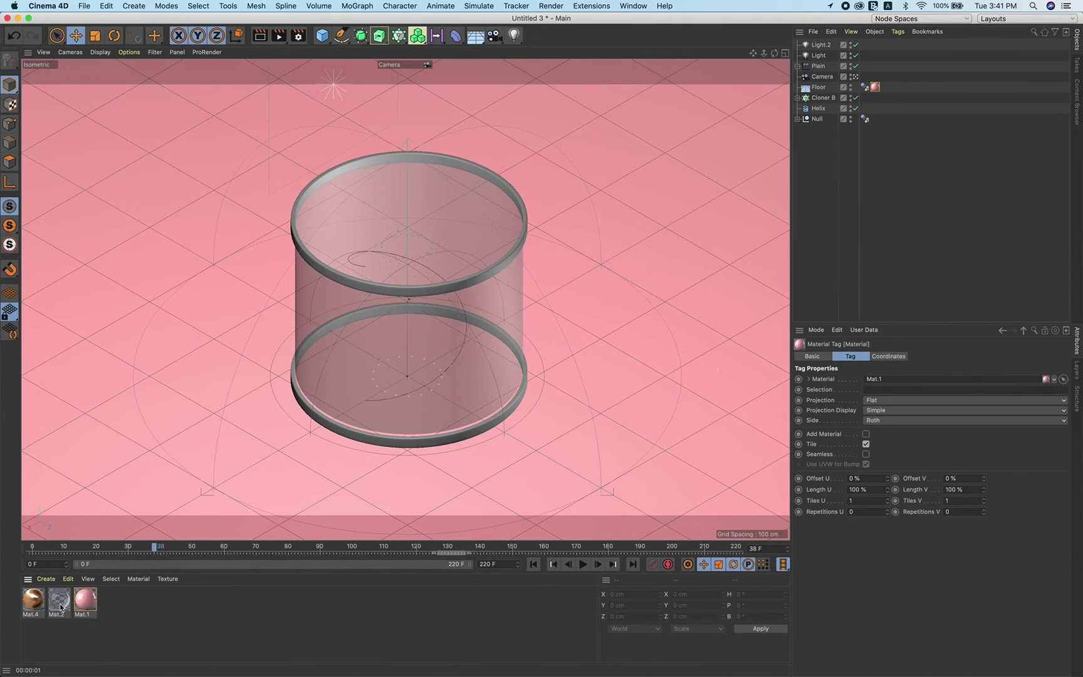
left_click_drag(60, 606, 339, 350)
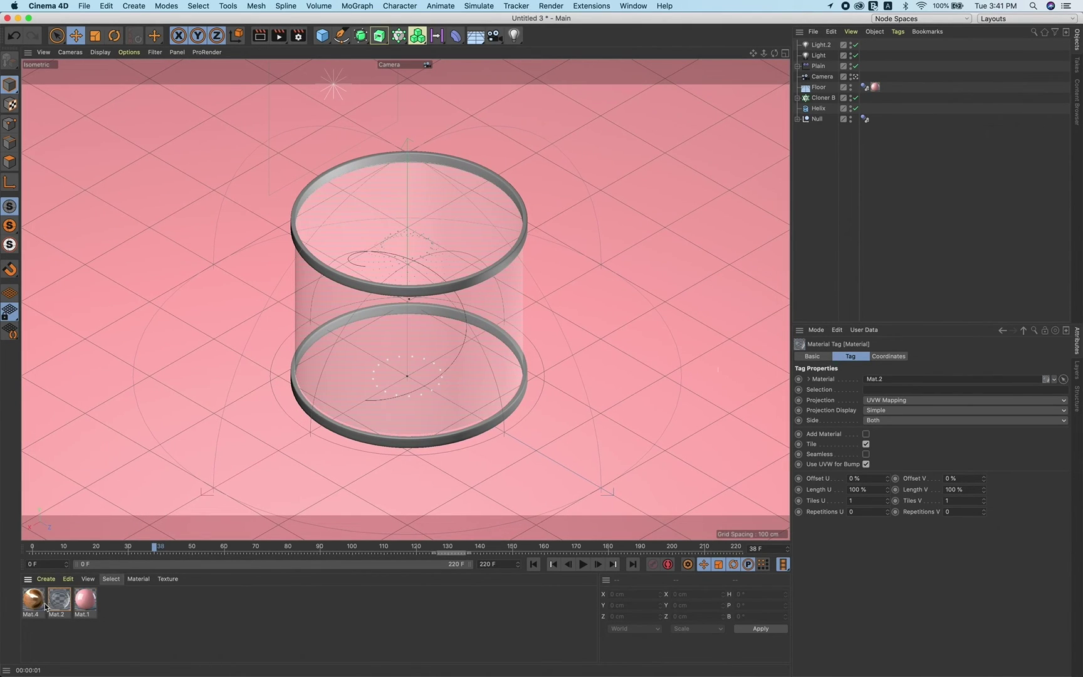
left_click_drag(45, 606, 343, 433)
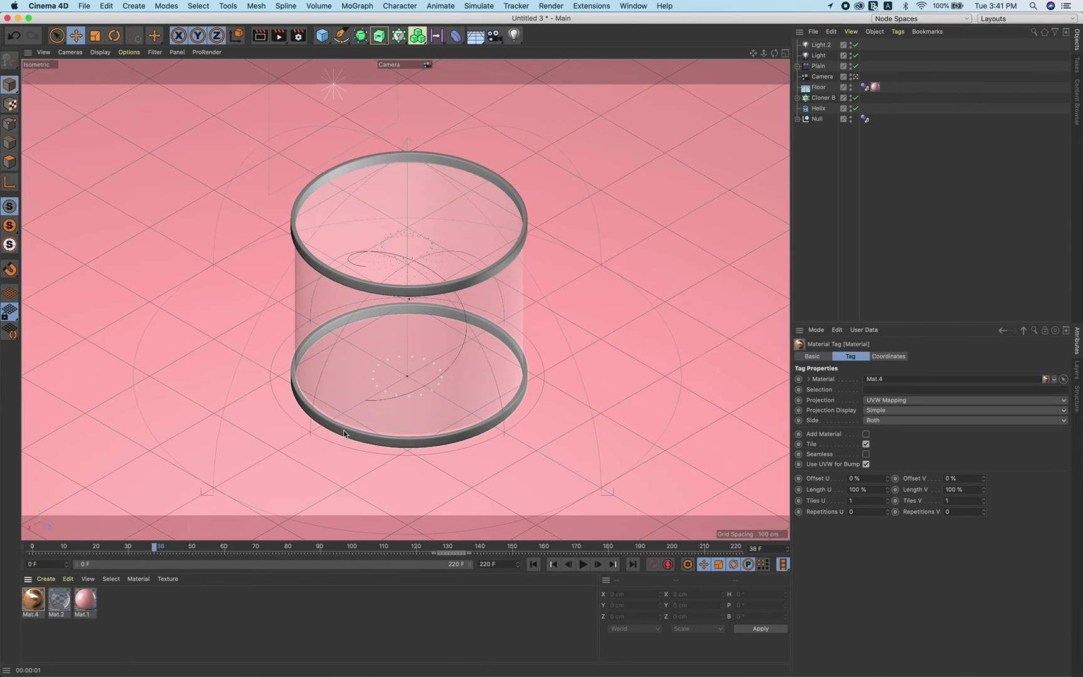
left_click_drag(33, 602, 308, 258)
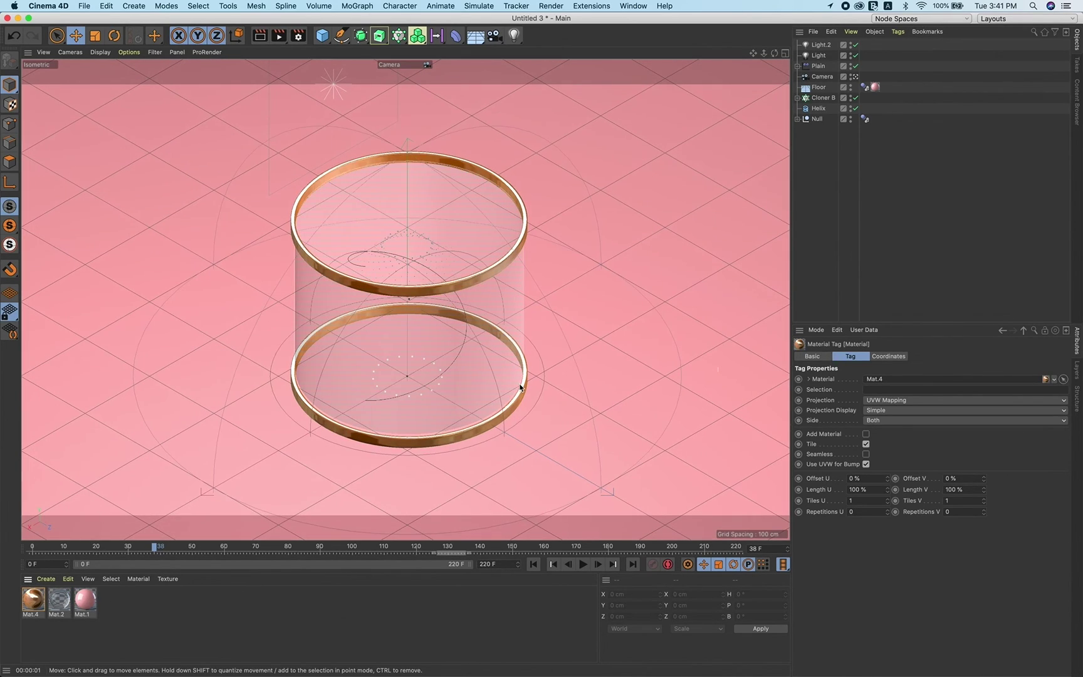
left_click(29, 601)
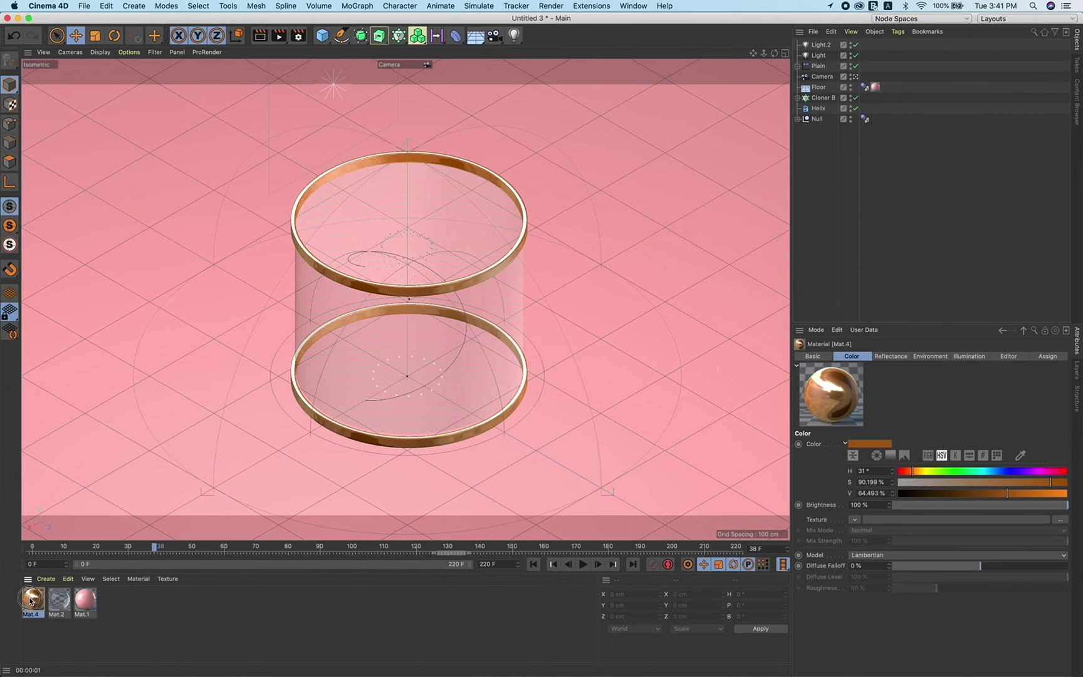
left_click_drag(30, 600, 823, 99)
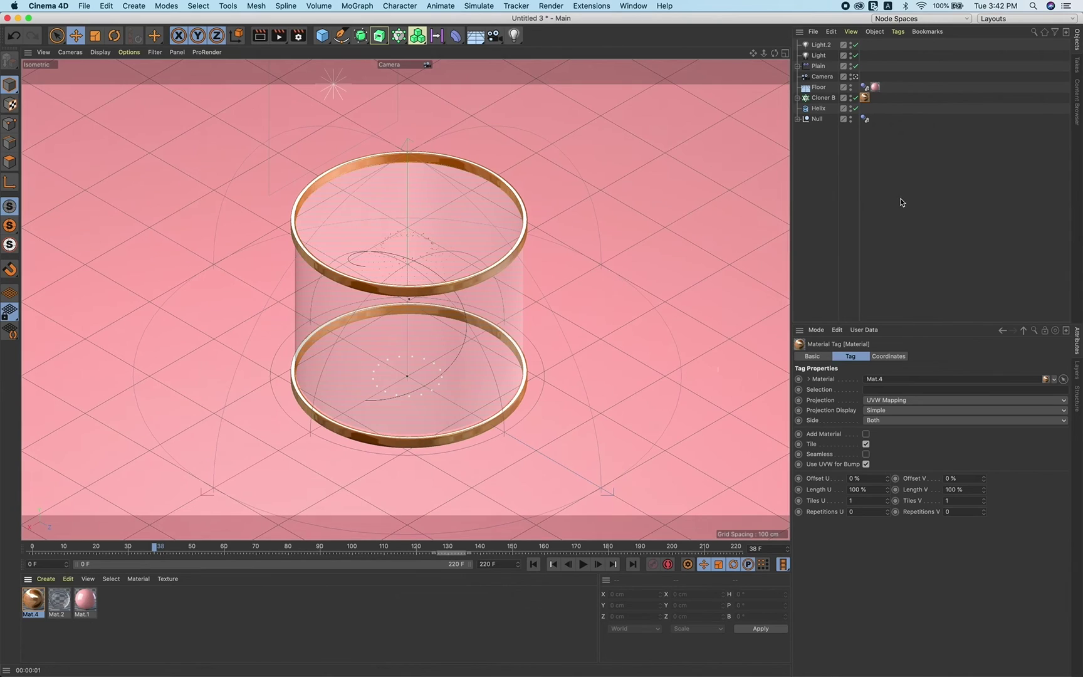
left_click(533, 564)
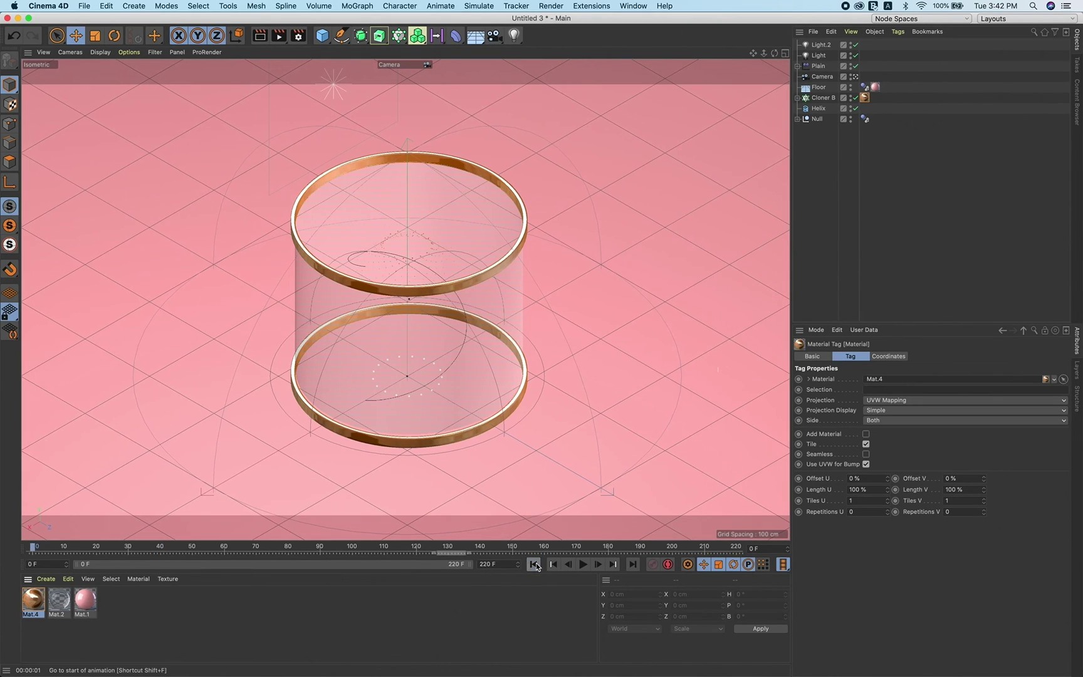
Play the dynamics simulation from the start so the copper clones fall into the glass.
left_click(583, 564)
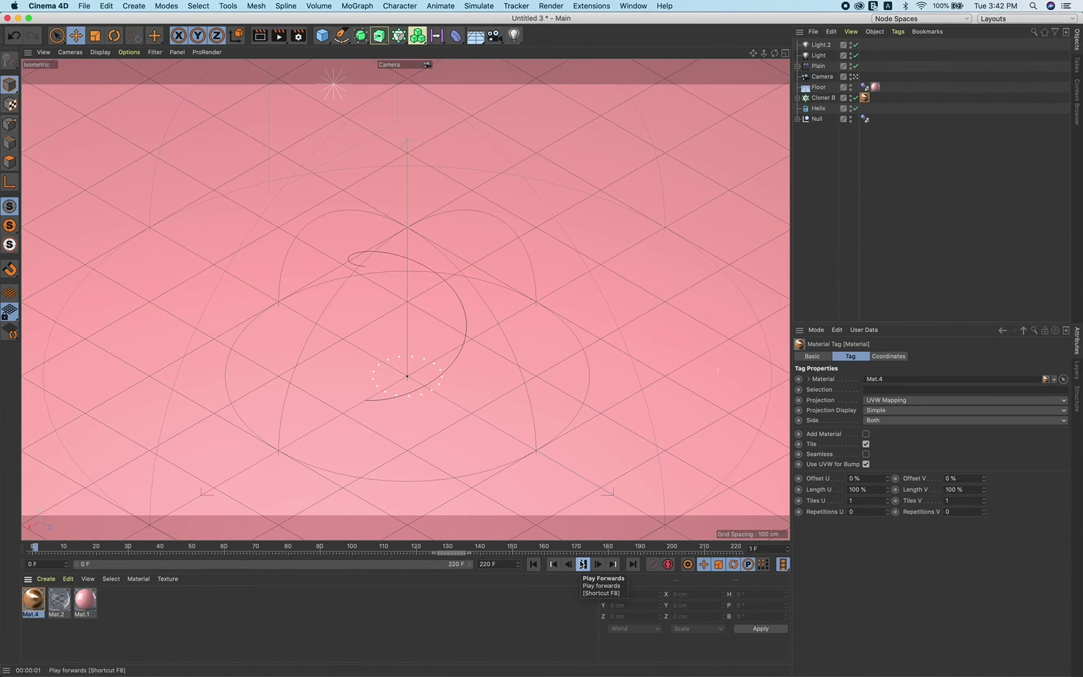